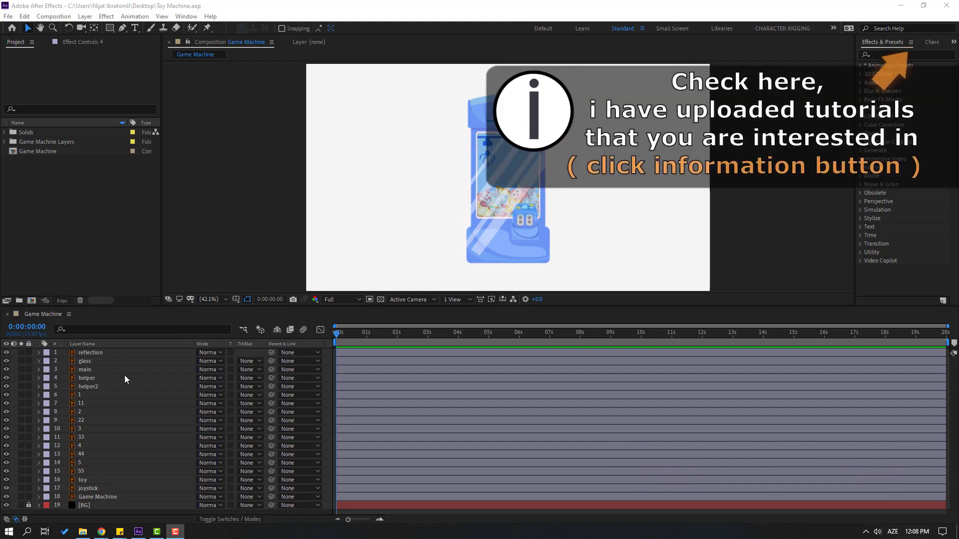
# Hide the reflection layer so the claw behind the machine's glass can be worked on
pyautogui.click(100, 353)
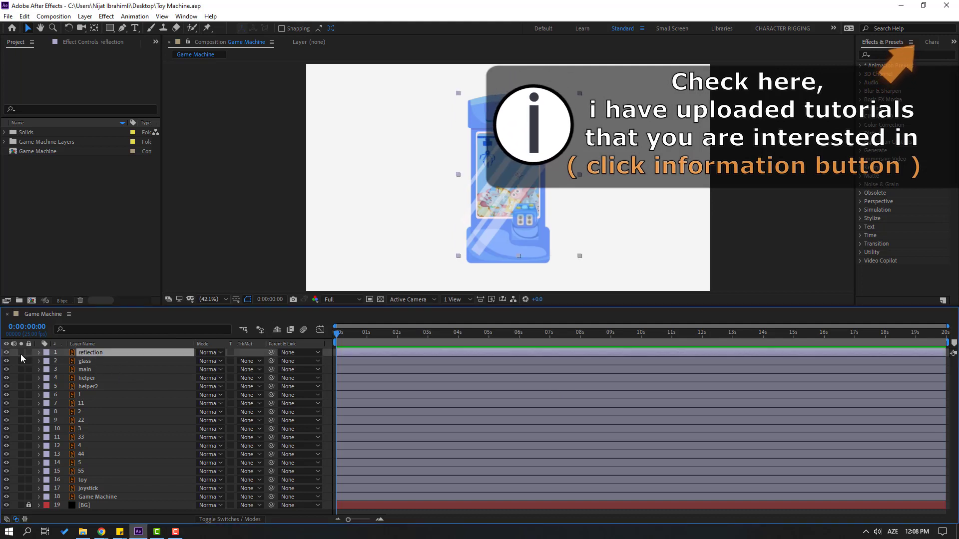
pyautogui.click(6, 352)
pyautogui.scroll(1, 426, 237)
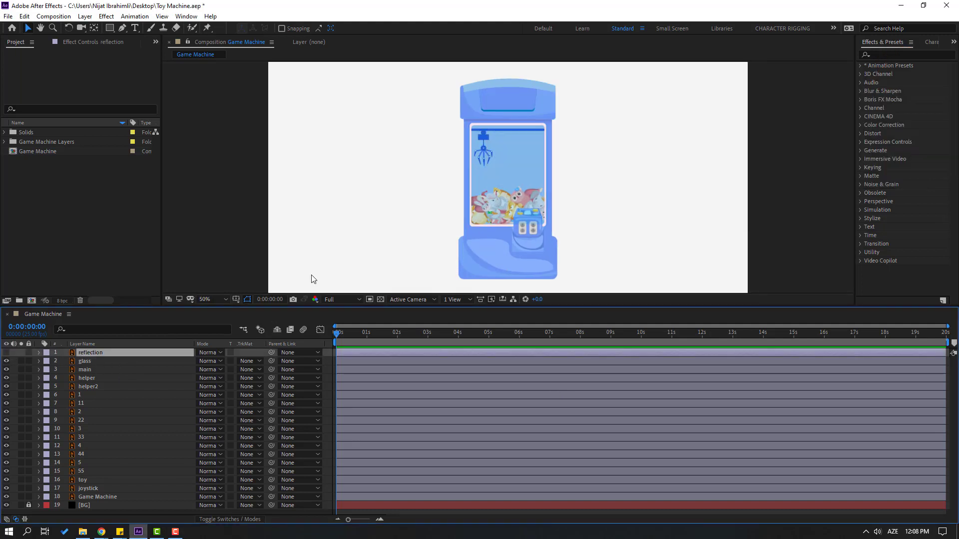
# Solo layer 1, move its anchor point to the white joint at its upper end, and end the solo
pyautogui.click(80, 394)
pyautogui.click(21, 395)
pyautogui.scroll(4, 475, 199)
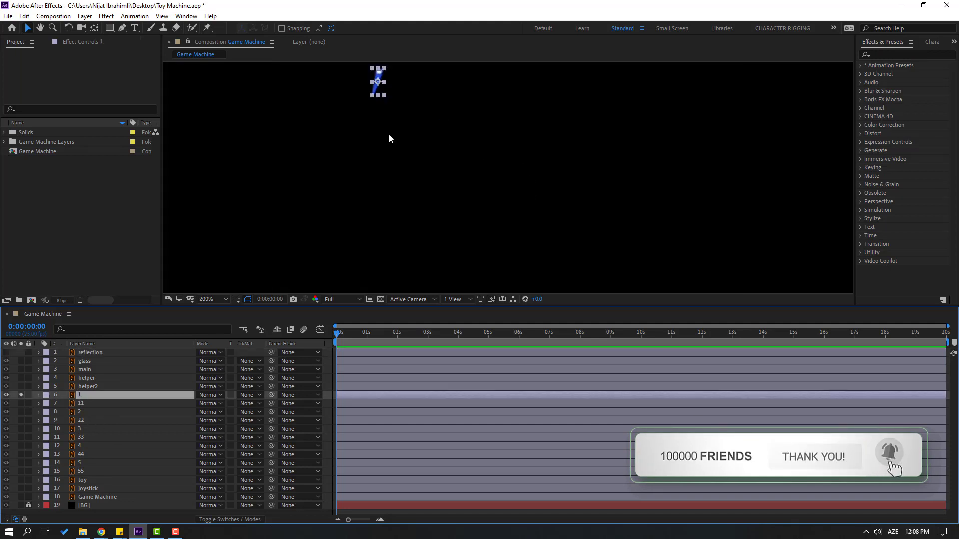
pyautogui.moveTo(389, 139); pyautogui.dragTo(492, 200)
pyautogui.scroll(1, 504, 272)
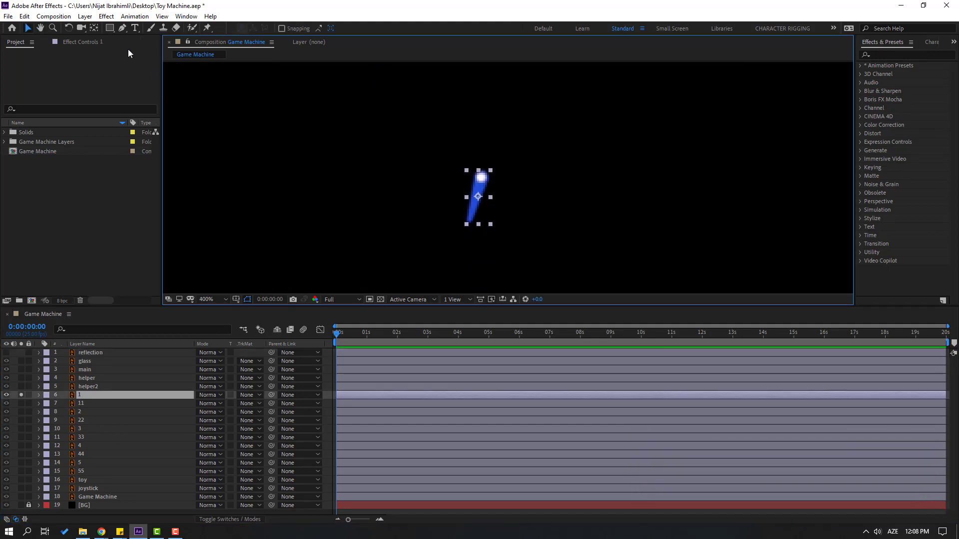
pyautogui.click(95, 31)
pyautogui.scroll(2, 415, 234)
pyautogui.scroll(-1, 462, 250)
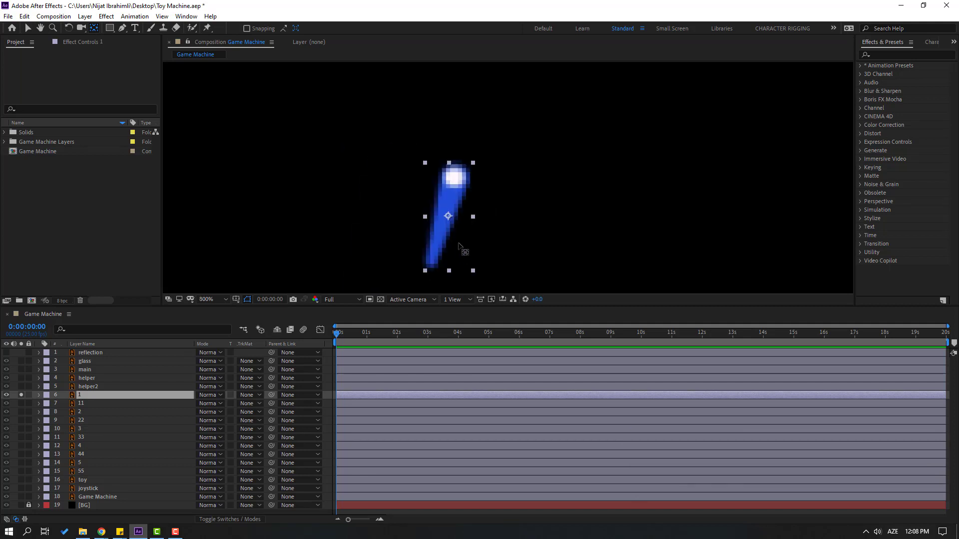
pyautogui.moveTo(449, 216); pyautogui.dragTo(456, 175)
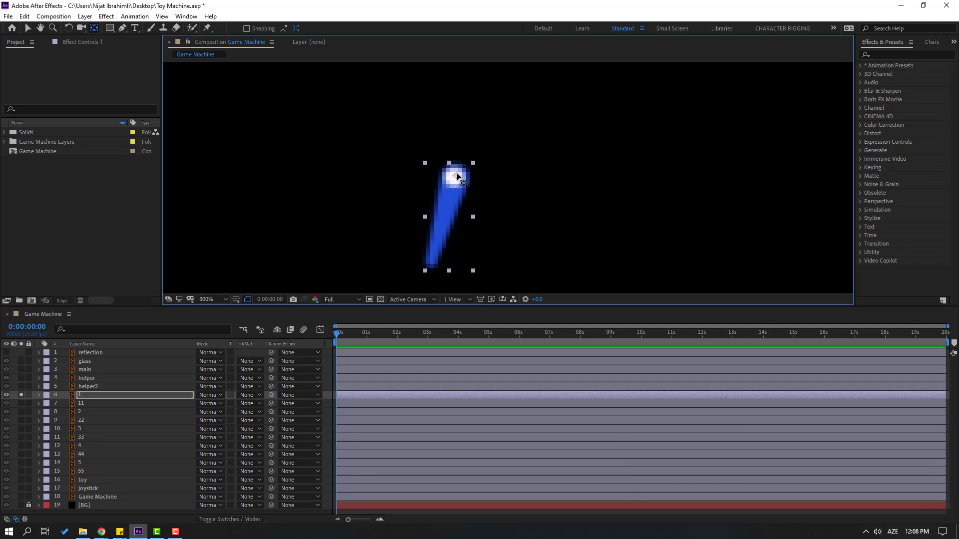
pyautogui.click(28, 28)
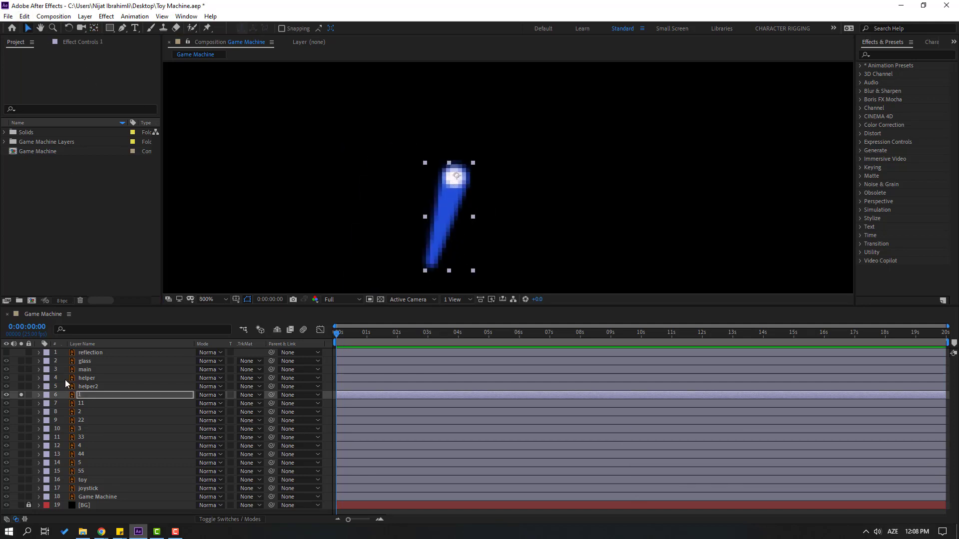
pyautogui.click(21, 395)
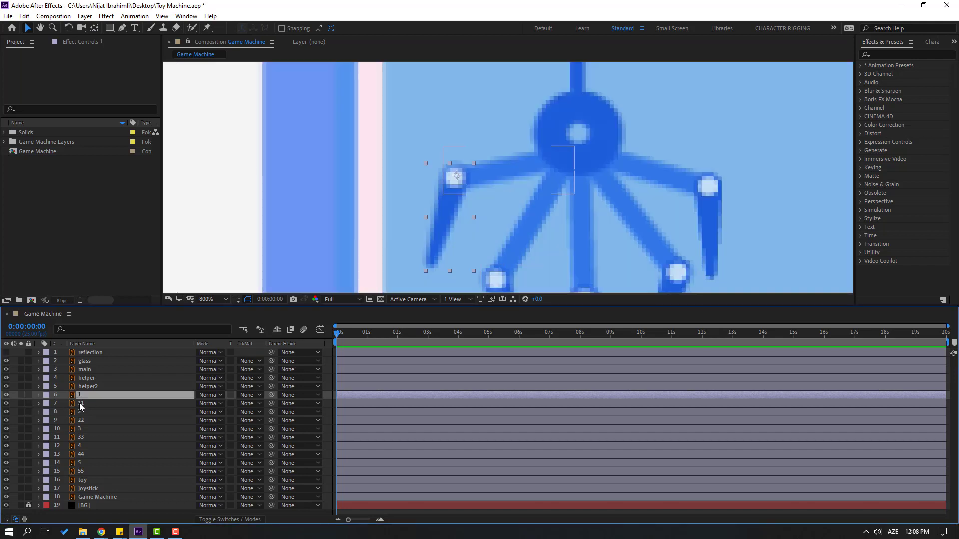
# Isolate layer 11, place its anchor point at the arm's upper inner end near the claw hub, and end the solo
pyautogui.click(76, 403)
pyautogui.click(21, 403)
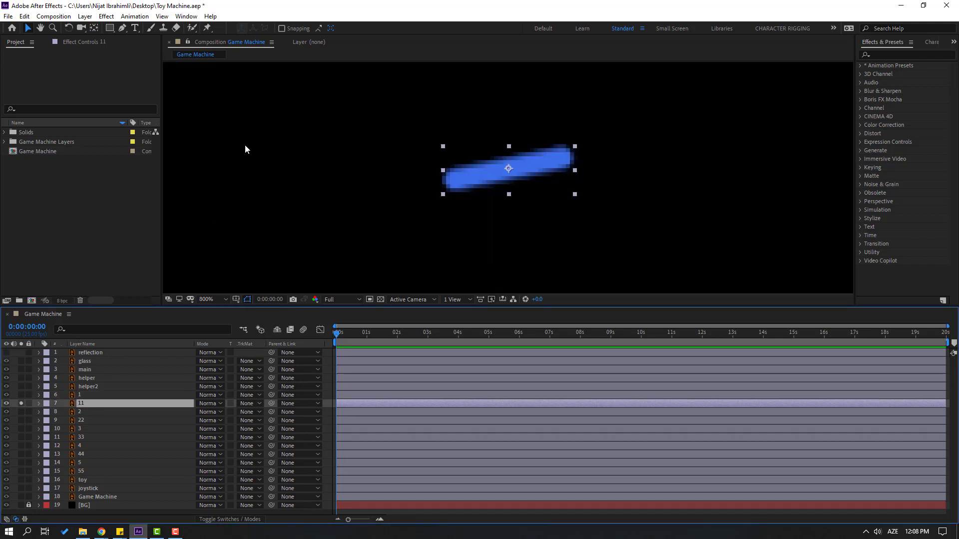
pyautogui.click(94, 28)
pyautogui.moveTo(510, 170); pyautogui.dragTo(579, 158)
pyautogui.click(28, 28)
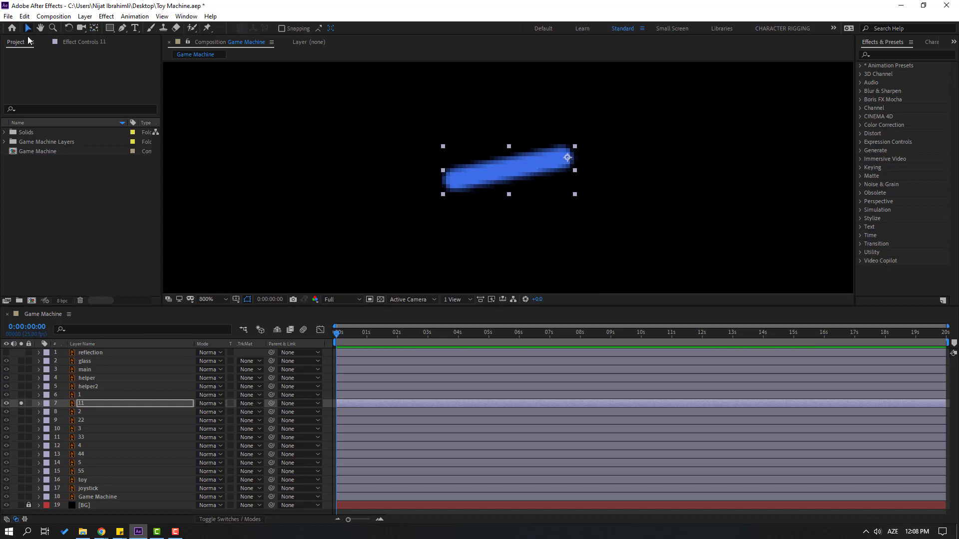
pyautogui.click(21, 403)
# Solo claw layer 2 and move its anchor point onto the white joint at its upper end
pyautogui.click(21, 412)
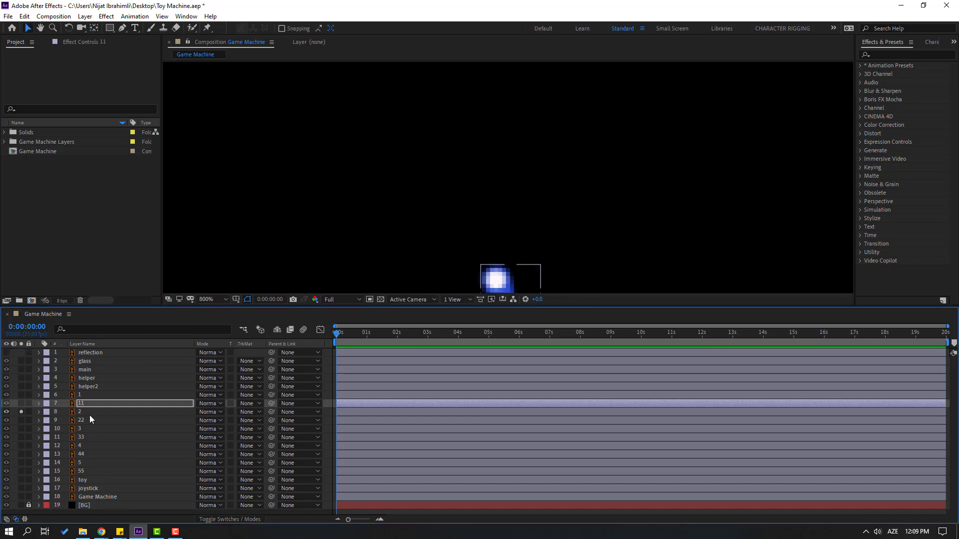
pyautogui.click(89, 414)
pyautogui.moveTo(490, 263); pyautogui.dragTo(434, 116)
pyautogui.press(',')
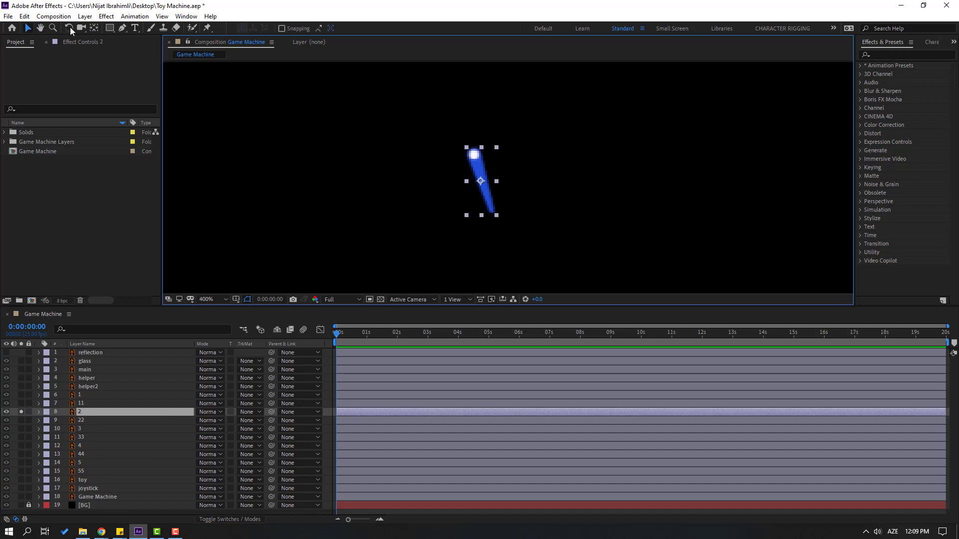
pyautogui.click(94, 28)
pyautogui.moveTo(480, 181); pyautogui.dragTo(475, 155)
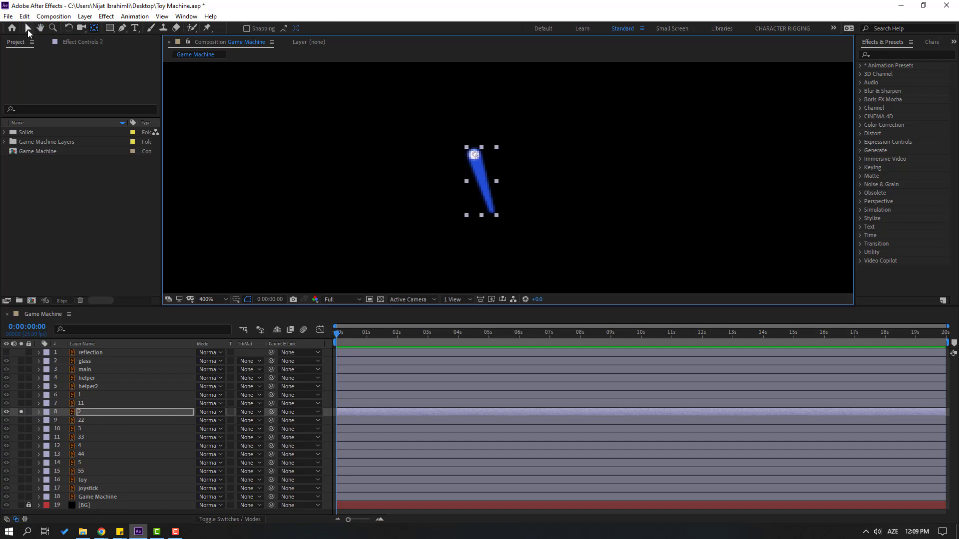
pyautogui.click(28, 29)
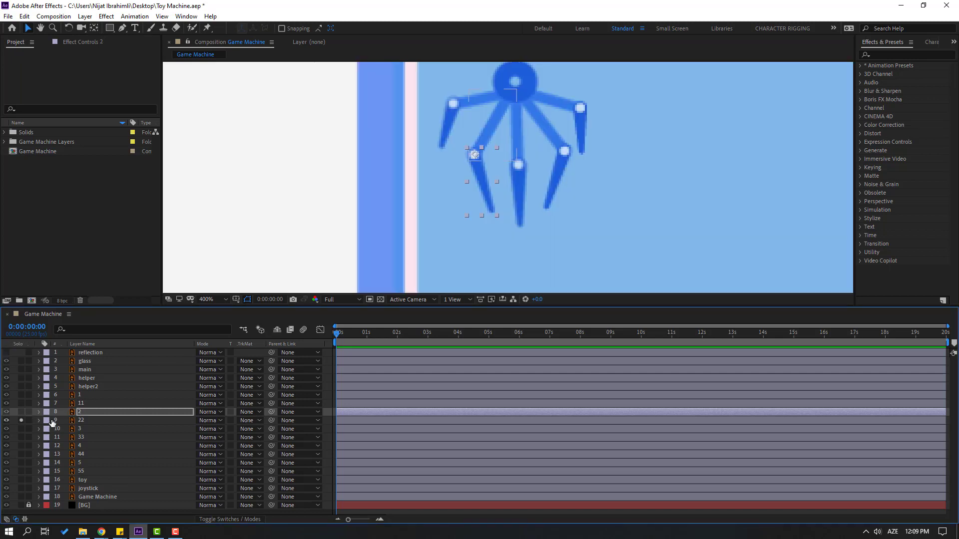
# Move the anchor point of arm layer 22 to its upper end, where it meets the claw hub
pyautogui.click(54, 421)
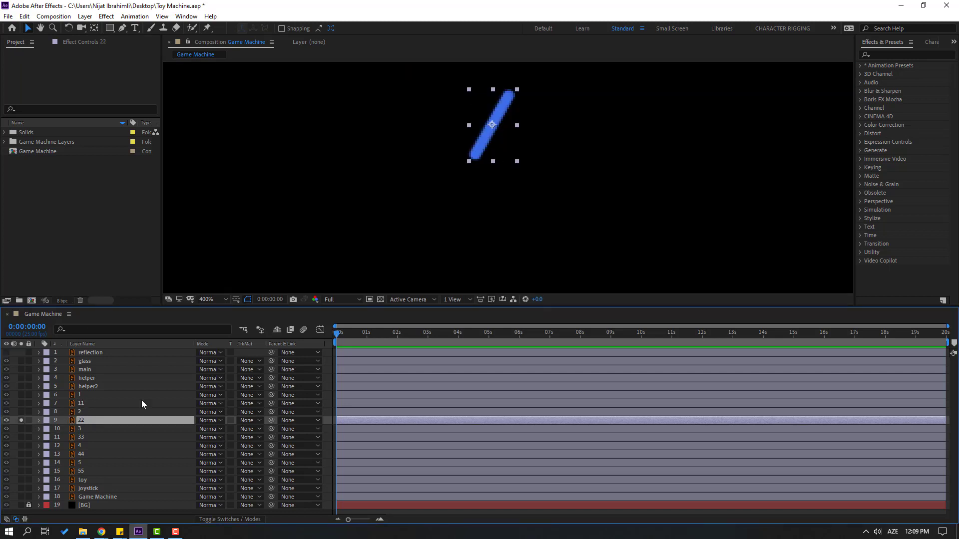
pyautogui.press('y')
pyautogui.moveTo(509, 95); pyautogui.dragTo(482, 134)
pyautogui.press('v')
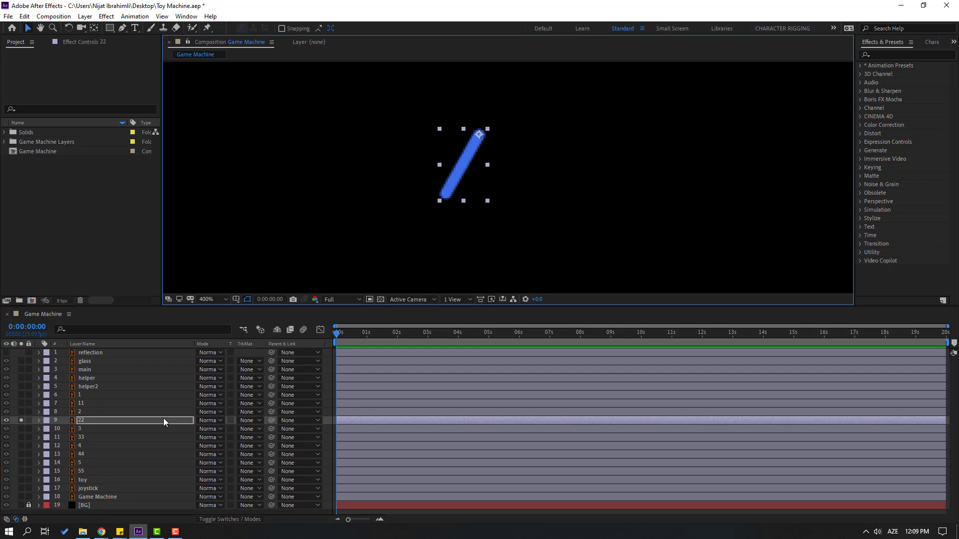
# Solo claw layer 3 alone and move its anchor point up to its white joint
pyautogui.keyDown('alt'); pyautogui.click(21, 428); pyautogui.keyUp('alt')
pyautogui.click(91, 428)
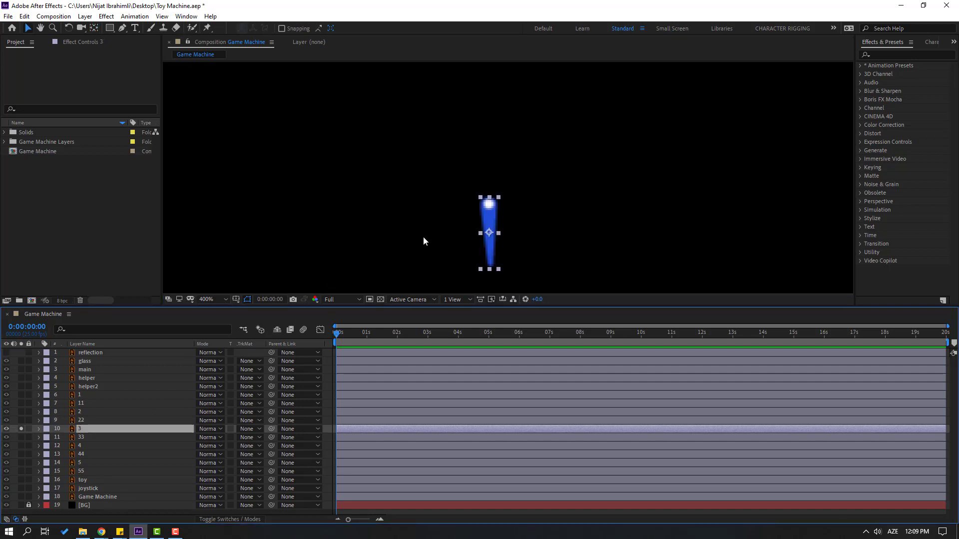
pyautogui.press('y')
pyautogui.moveTo(492, 233); pyautogui.dragTo(493, 209)
pyautogui.press('v')
# Solo arm layer 33 alone and move its anchor point to the arm's top end
pyautogui.keyDown('alt'); pyautogui.click(21, 437); pyautogui.keyUp('alt')
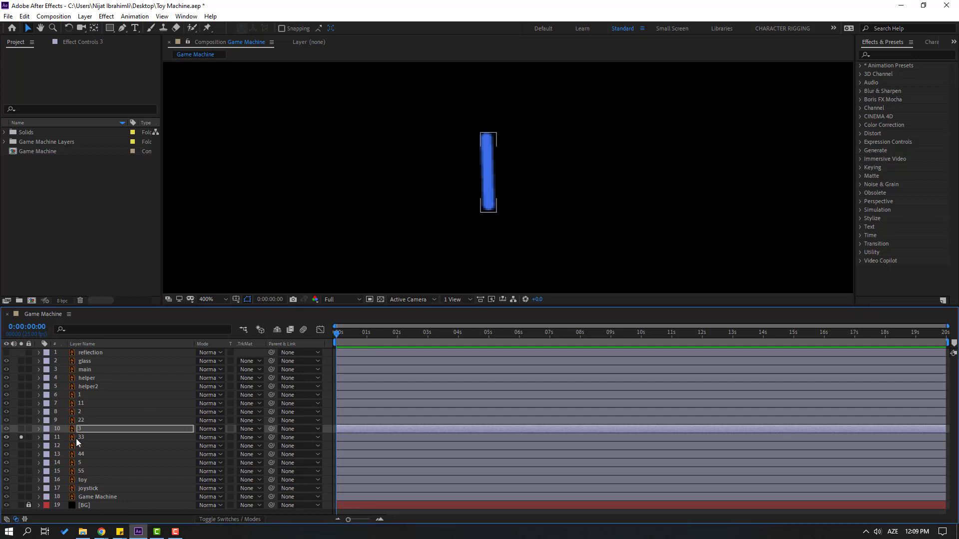
pyautogui.click(95, 437)
pyautogui.press('y')
pyautogui.moveTo(488, 172); pyautogui.dragTo(486, 138)
pyautogui.press('v')
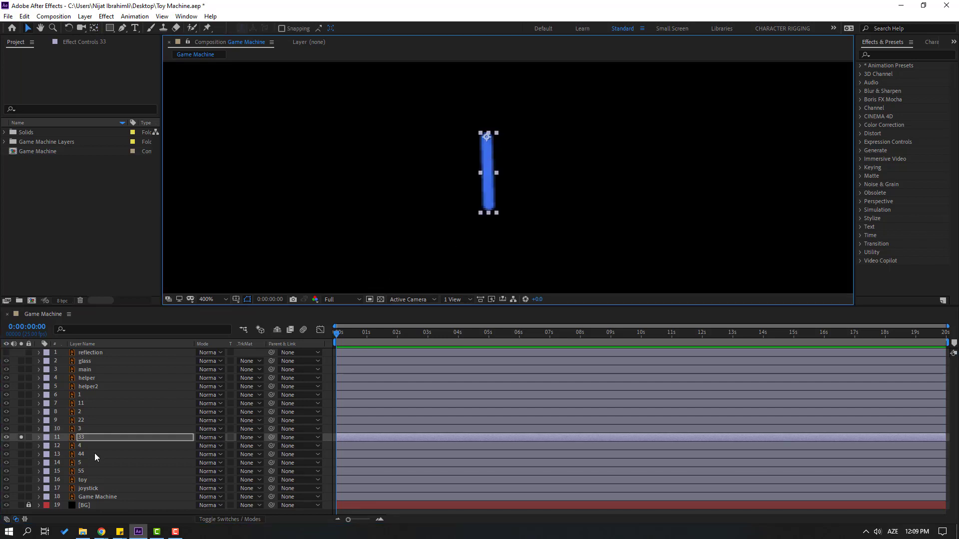
# Isolate claw layer 4, move its anchor point onto its white joint, and end the solo
pyautogui.keyDown('alt'); pyautogui.click(21, 445); pyautogui.keyUp('alt')
pyautogui.click(88, 444)
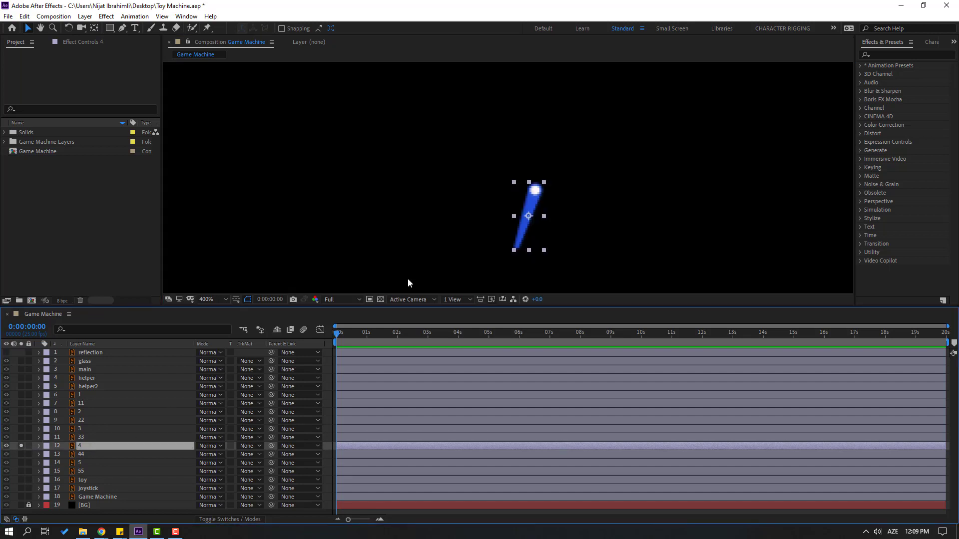
pyautogui.press('y')
pyautogui.moveTo(528, 216); pyautogui.dragTo(536, 191)
pyautogui.press('v')
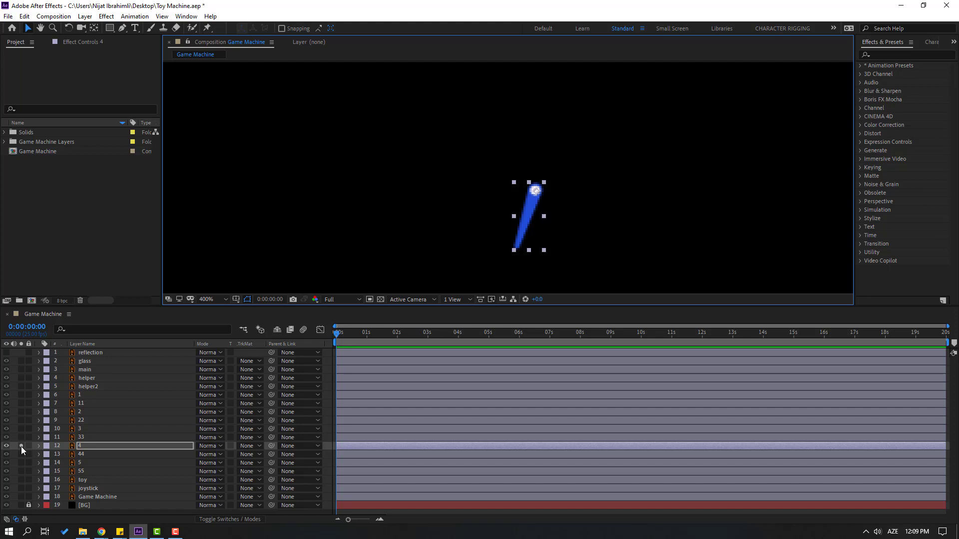
pyautogui.click(21, 446)
# Solo arm layer 44, move its anchor point to the upper end at the claw hub, and end the solo
pyautogui.click(22, 453)
pyautogui.click(79, 452)
pyautogui.press('y')
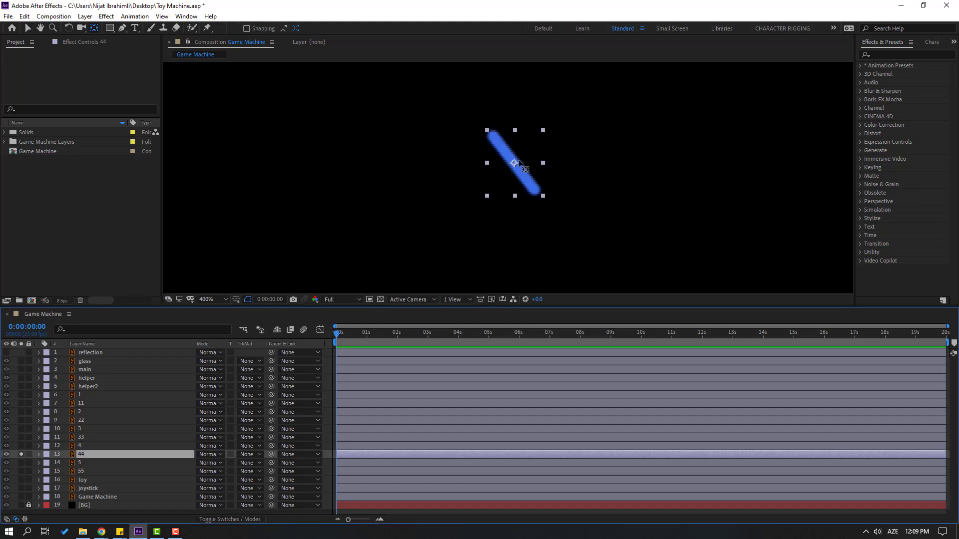
pyautogui.moveTo(514, 163); pyautogui.dragTo(493, 136)
pyautogui.press('v')
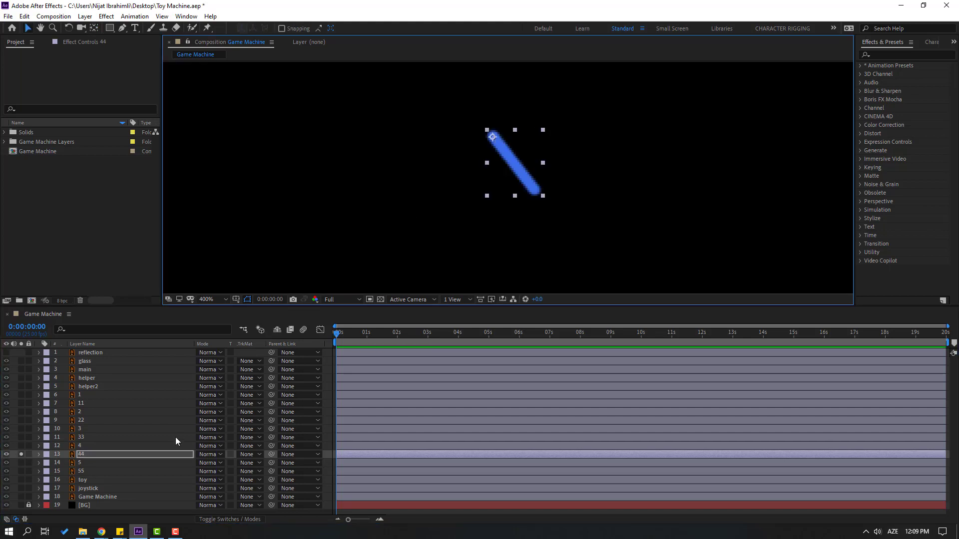
pyautogui.click(21, 454)
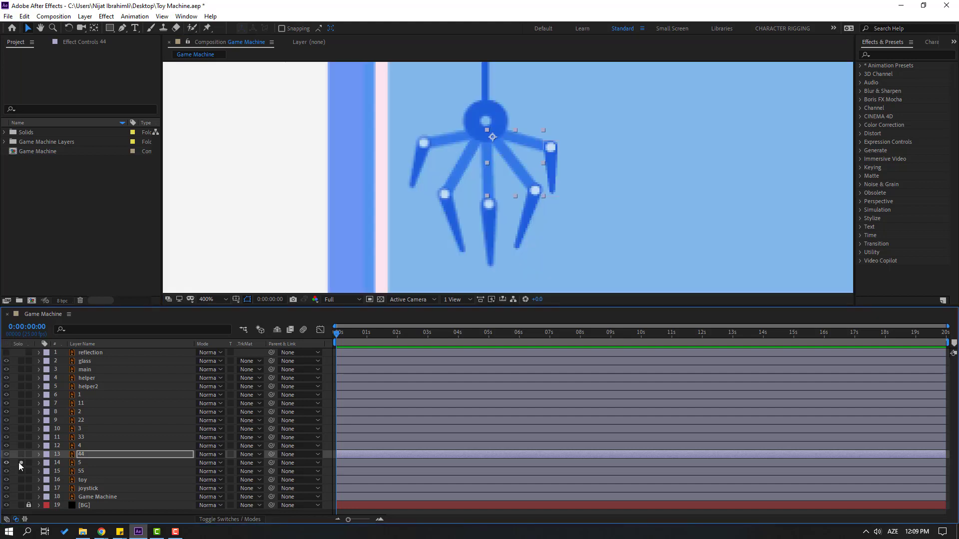
# Solo claw layer 5, move its anchor point up to the white joint, and end the solo
pyautogui.click(21, 462)
pyautogui.click(80, 463)
pyautogui.press('y')
pyautogui.moveTo(551, 168); pyautogui.dragTo(551, 146)
pyautogui.press('v')
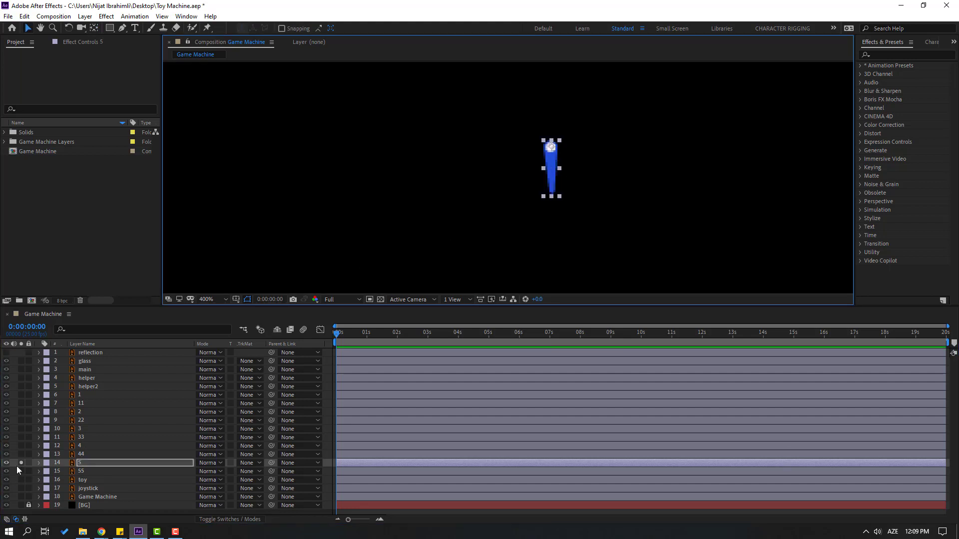
pyautogui.click(20, 463)
# Solo arm layer 55, move its anchor point to the inner end beside the claw hub, and end the solo
pyautogui.click(20, 470)
pyautogui.click(80, 472)
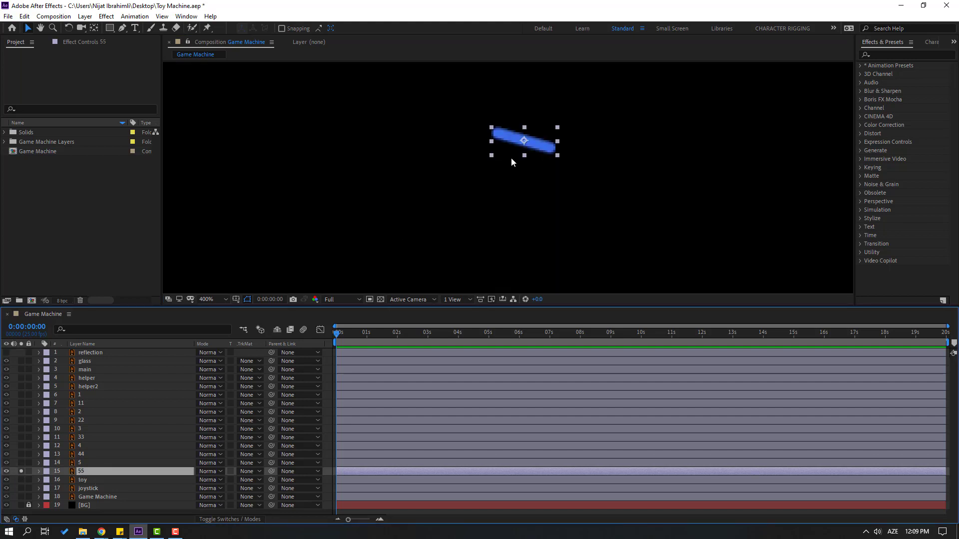
pyautogui.press('y')
pyautogui.moveTo(523, 140); pyautogui.dragTo(497, 135)
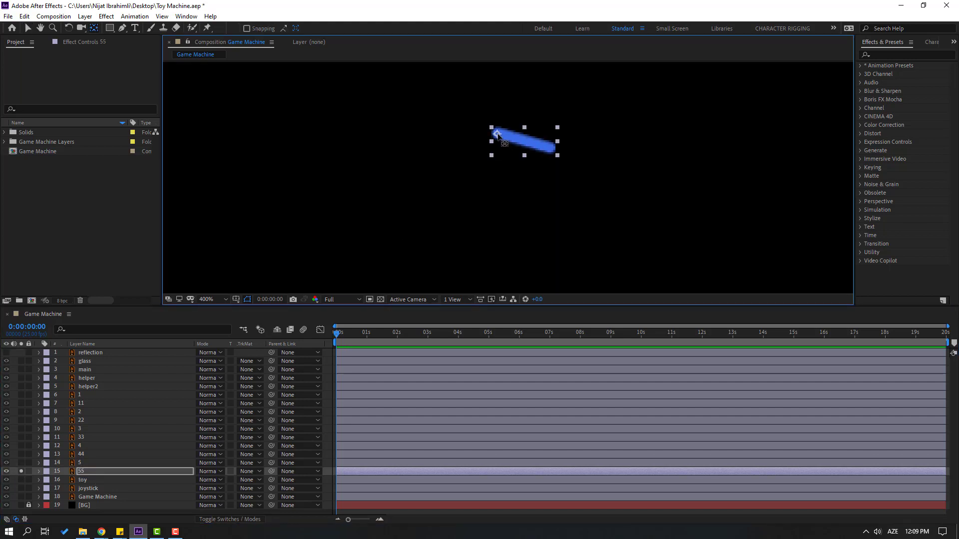
pyautogui.click(27, 27)
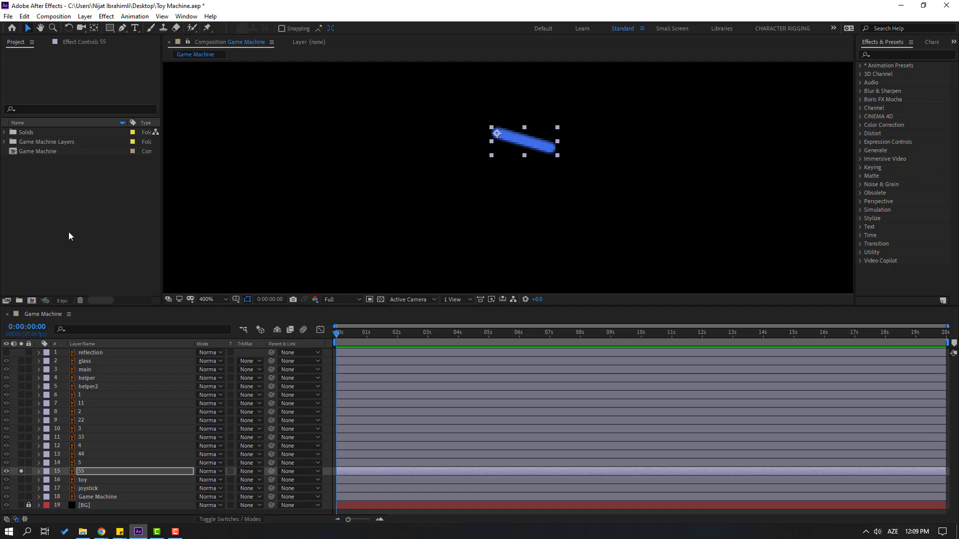
pyautogui.click(20, 472)
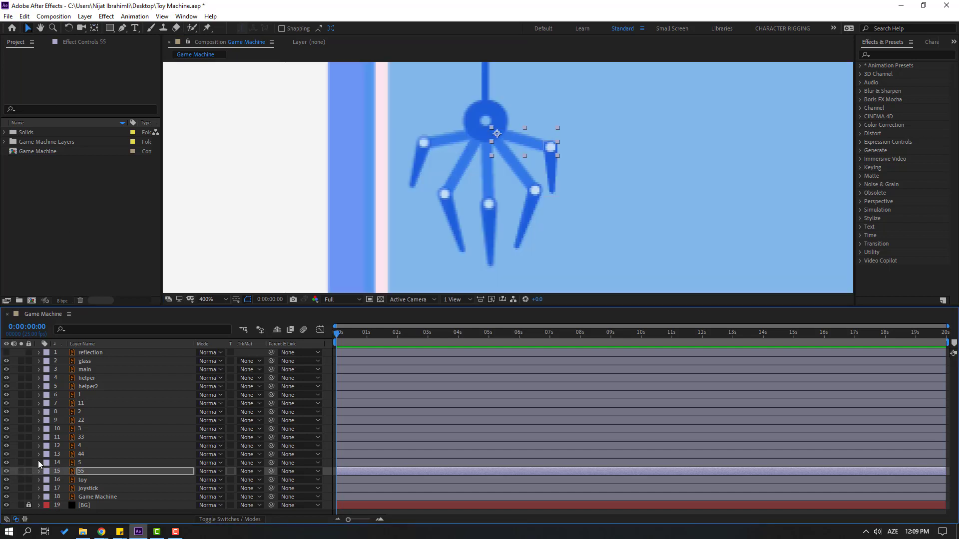
# Parent the claw tip layers to their arms: layer 1 to 11, layer 2 to 22, and layer 3 to 33
pyautogui.click(83, 394)
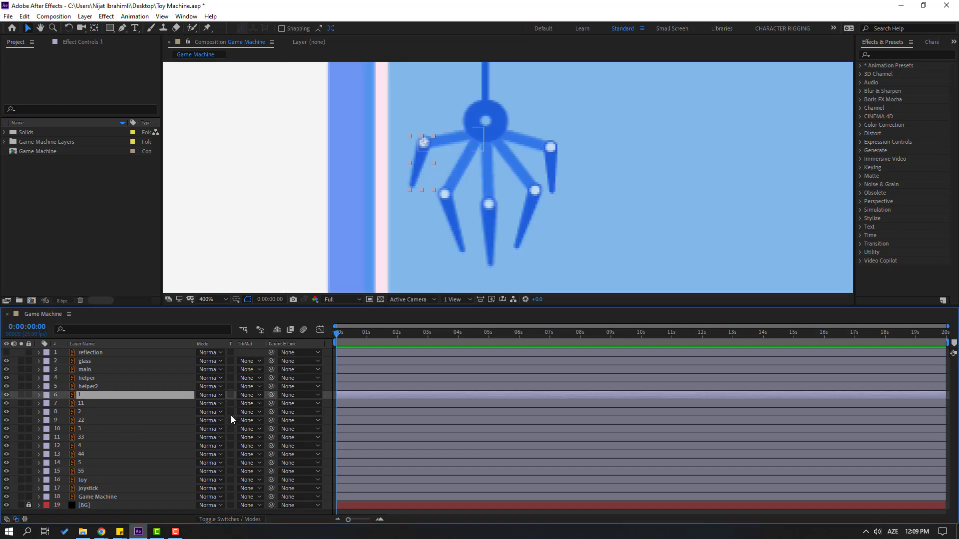
pyautogui.moveTo(263, 394); pyautogui.dragTo(81, 403)
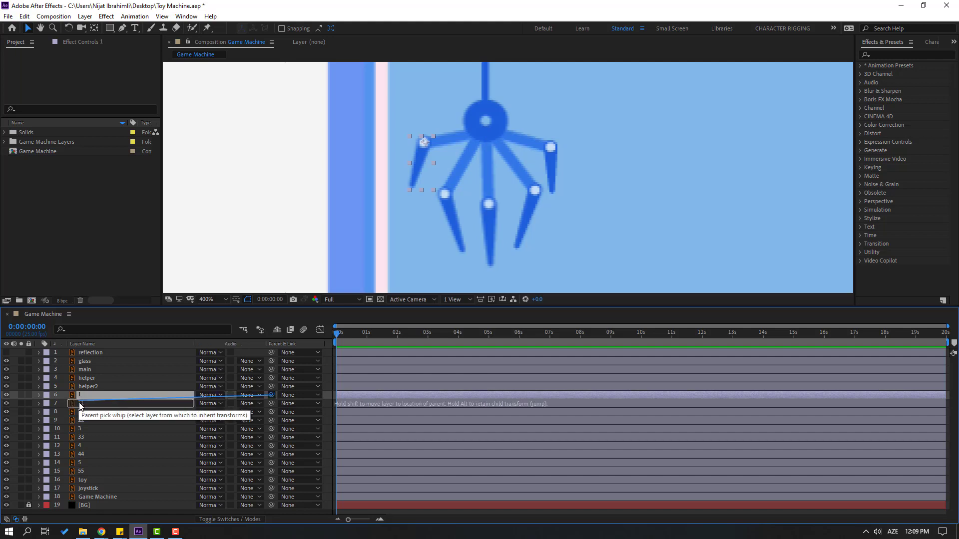
pyautogui.click(79, 413)
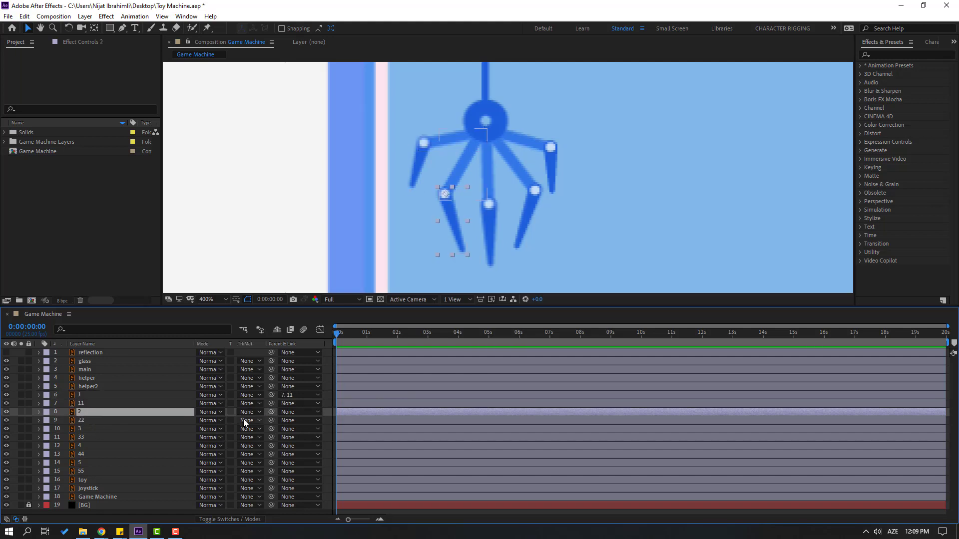
pyautogui.moveTo(268, 411); pyautogui.dragTo(71, 418)
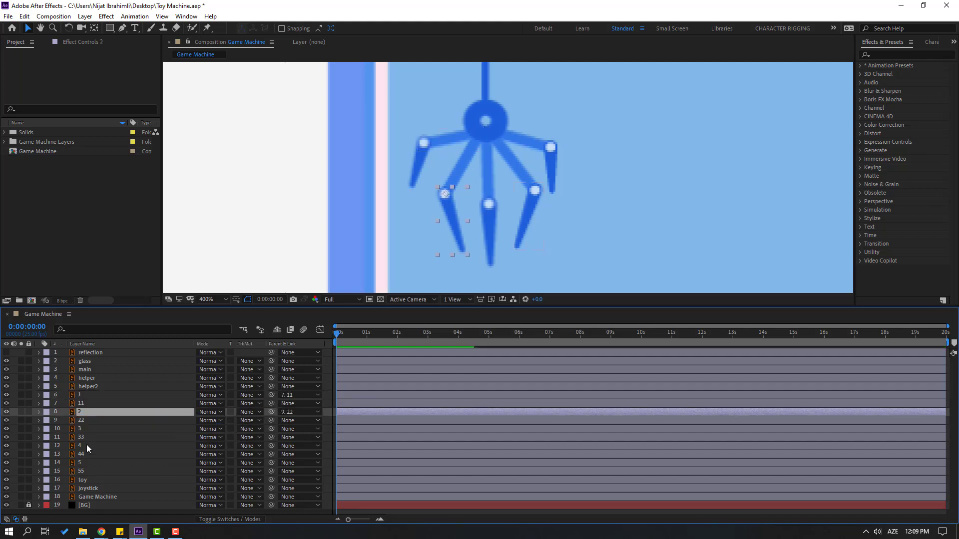
pyautogui.click(83, 429)
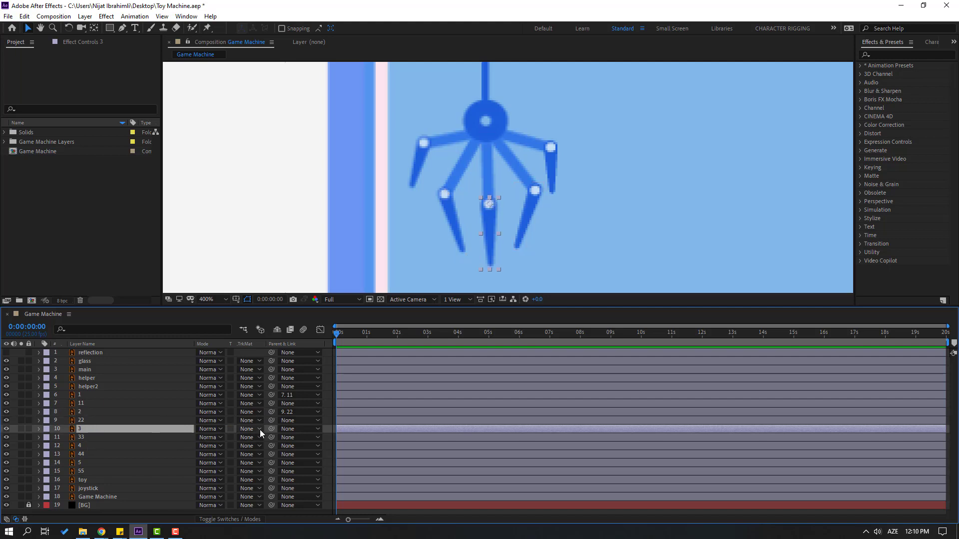
pyautogui.moveTo(268, 427); pyautogui.dragTo(100, 437)
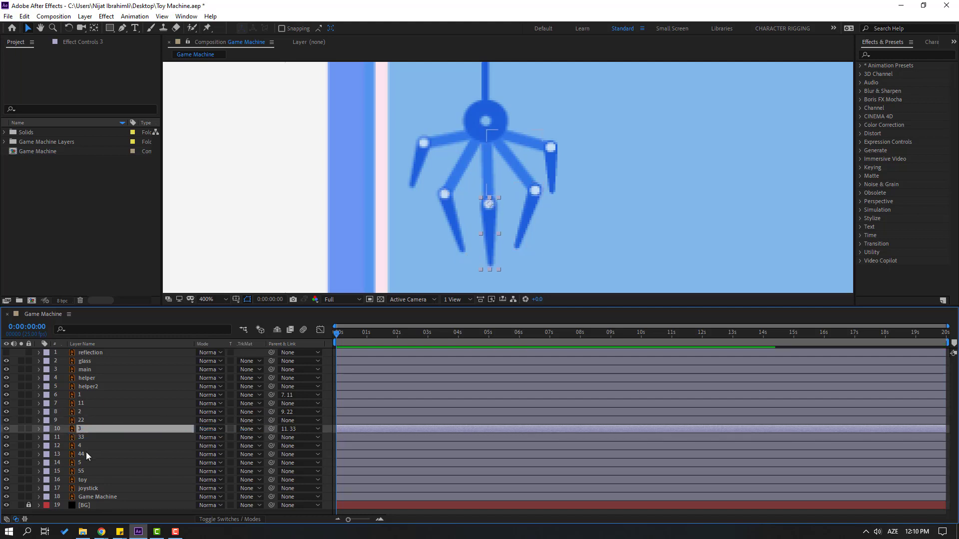
# Parent claw tip layer 4 to arm layer 44 and claw tip layer 5 to arm layer 55
pyautogui.click(80, 445)
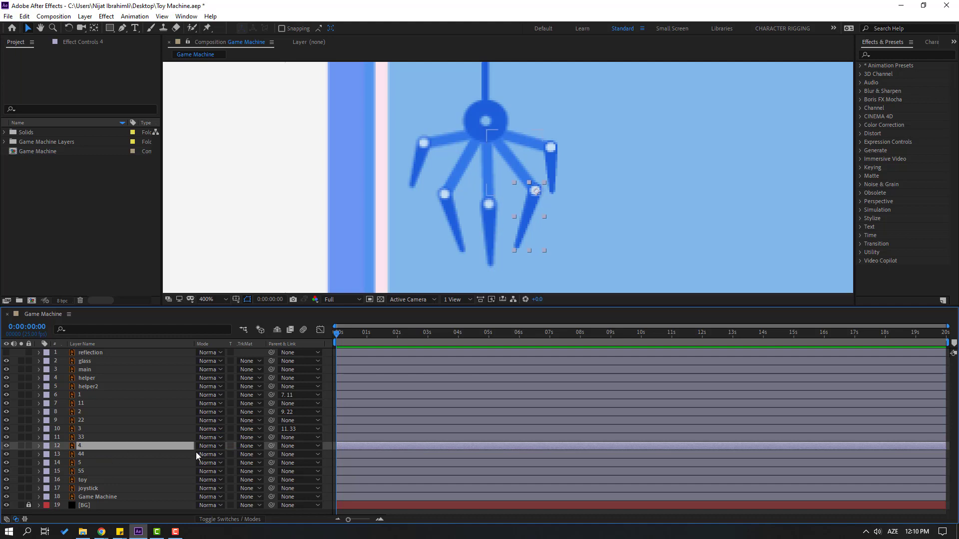
pyautogui.moveTo(269, 445); pyautogui.dragTo(92, 472)
pyautogui.click(90, 464)
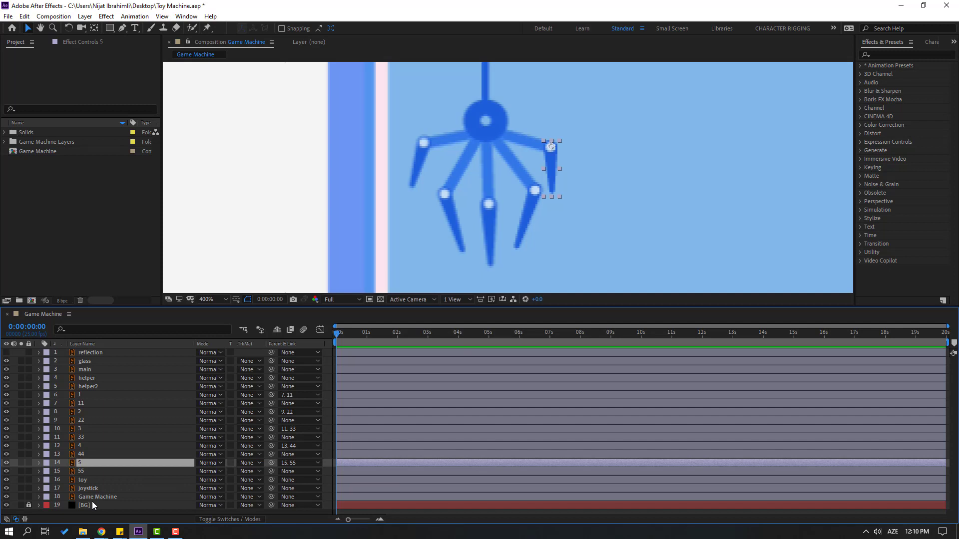
# Parent arm layers 11, 22, 33, 44 and 55 to helper2, and parent helper2 to helper
pyautogui.click(91, 386)
pyautogui.scroll(2, 460, 185)
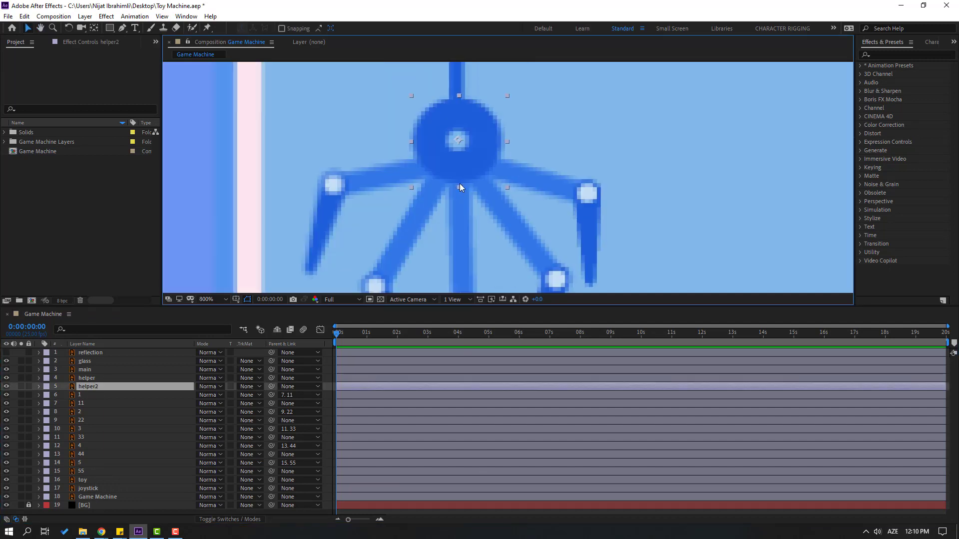
pyautogui.scroll(-2, 459, 184)
pyautogui.click(85, 404)
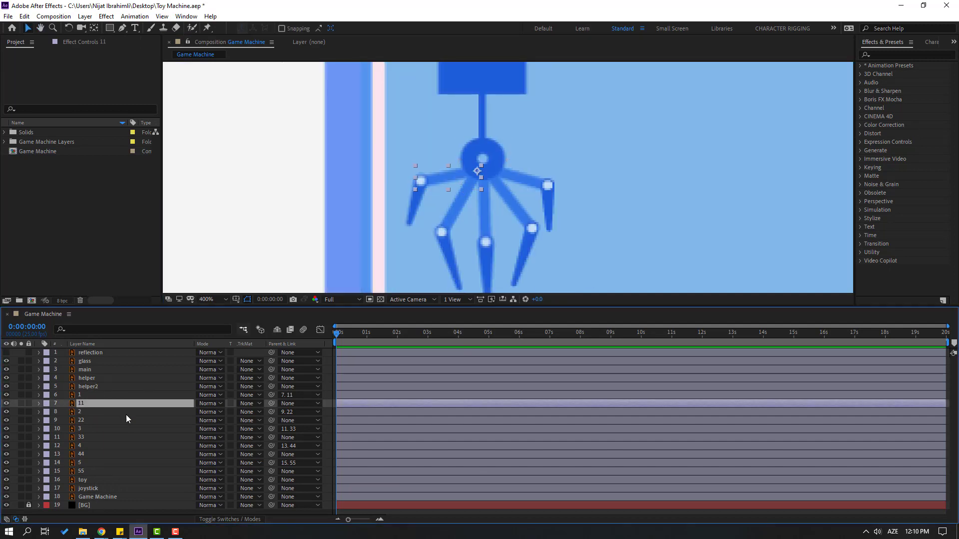
pyautogui.keyDown('ctrl'); pyautogui.click(85, 421); pyautogui.keyUp('ctrl')
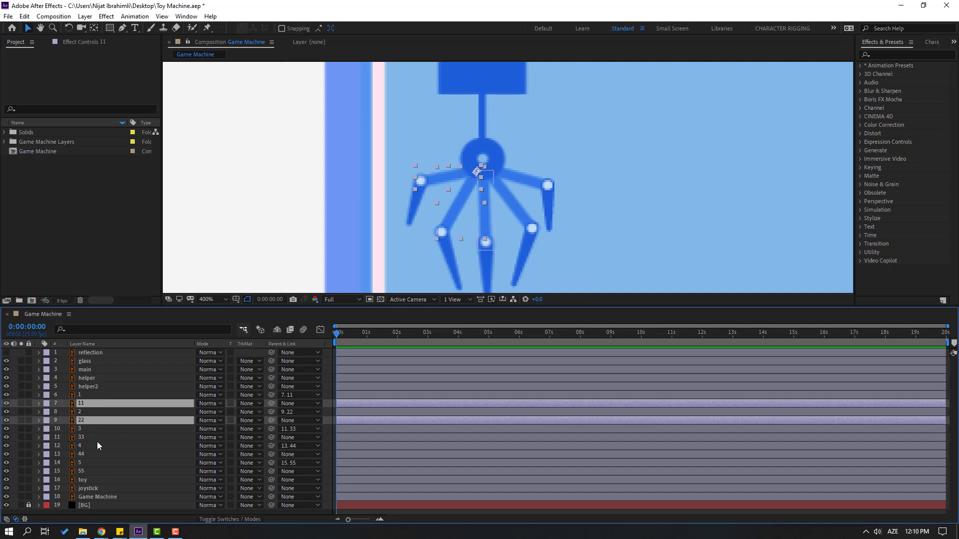
pyautogui.keyDown('ctrl'); pyautogui.click(81, 439); pyautogui.keyUp('ctrl')
pyautogui.keyDown('ctrl'); pyautogui.click(88, 455); pyautogui.keyUp('ctrl')
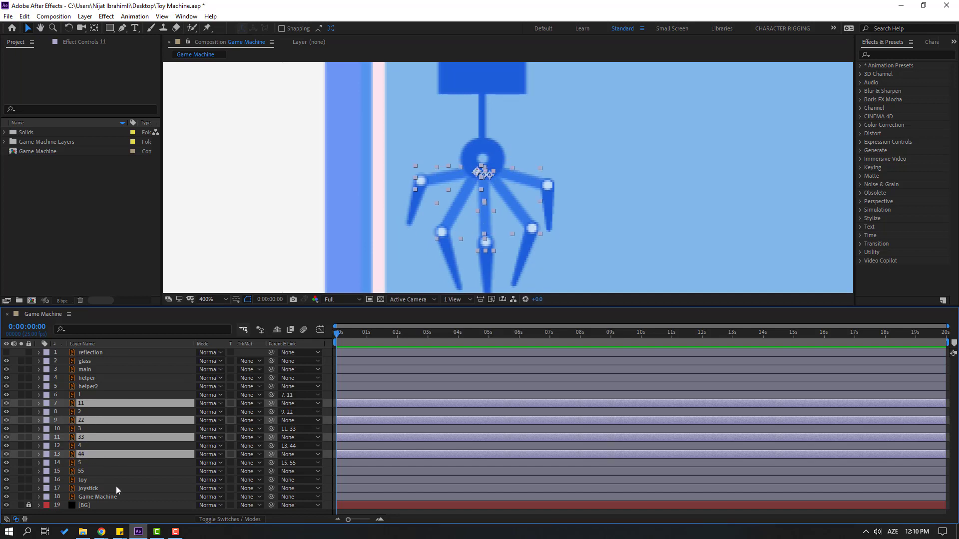
pyautogui.keyDown('ctrl'); pyautogui.click(84, 471); pyautogui.keyUp('ctrl')
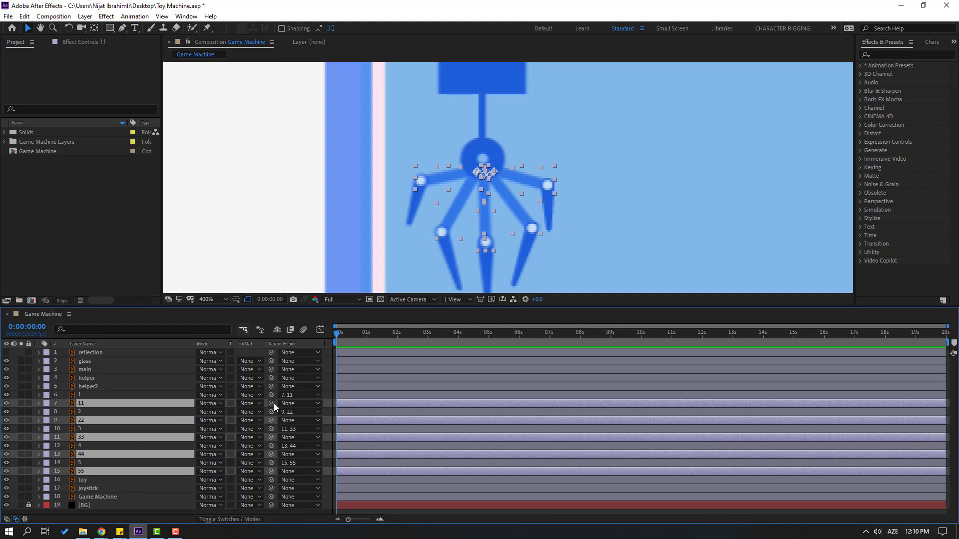
pyautogui.moveTo(273, 403); pyautogui.dragTo(94, 387)
pyautogui.click(91, 386)
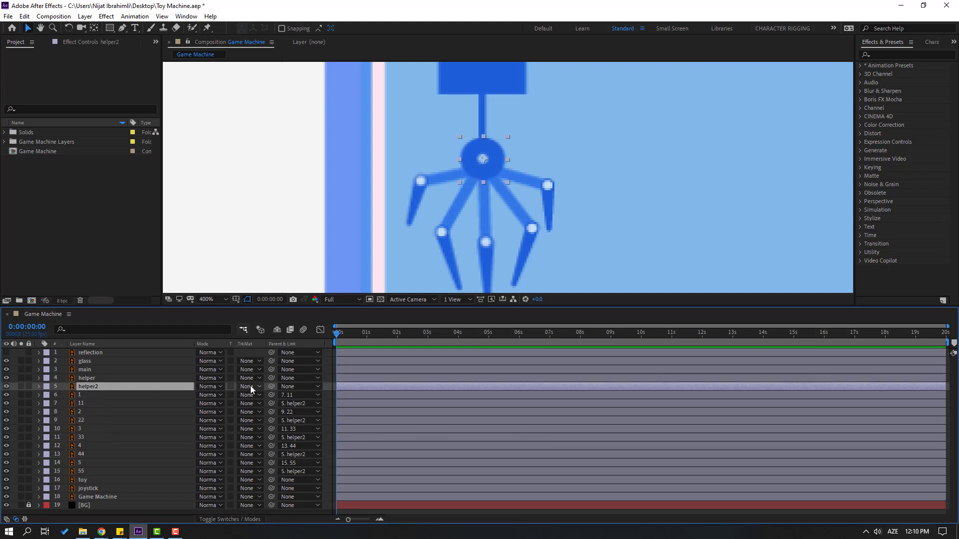
pyautogui.moveTo(172, 386); pyautogui.dragTo(95, 379)
# Solo the helper layer, move its anchor point to the upper end of the rod, and end the solo
pyautogui.click(88, 380)
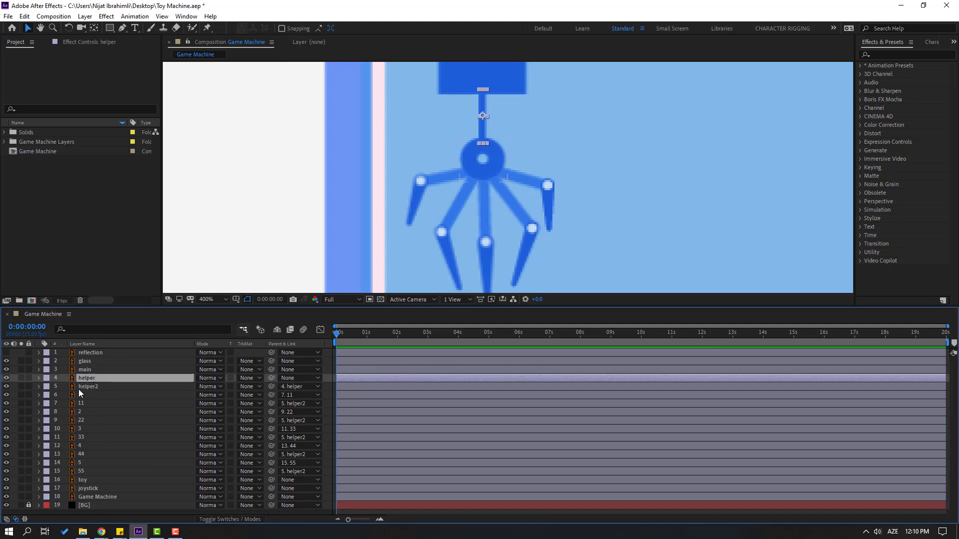
pyautogui.click(22, 378)
pyautogui.scroll(1, 494, 225)
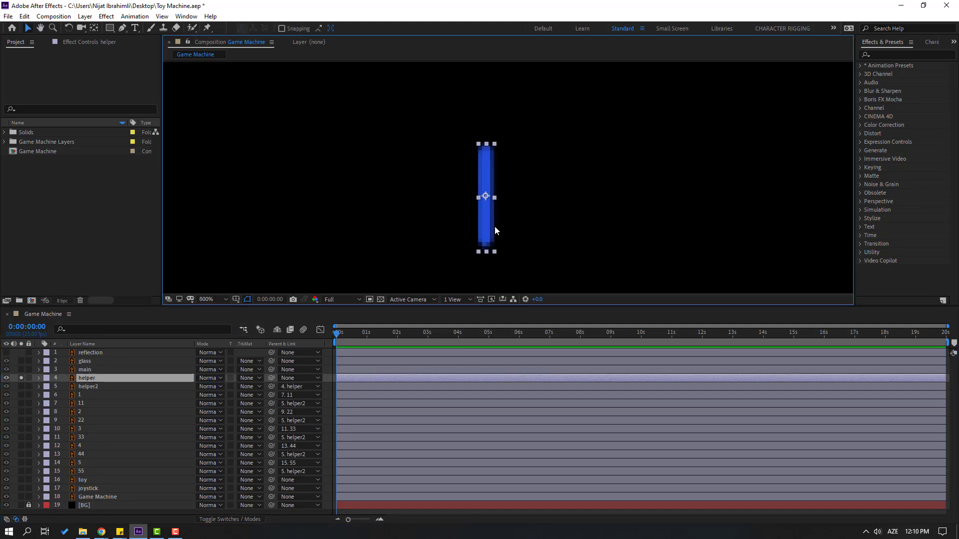
pyautogui.press('y')
pyautogui.moveTo(485, 196); pyautogui.dragTo(487, 151)
pyautogui.click(28, 29)
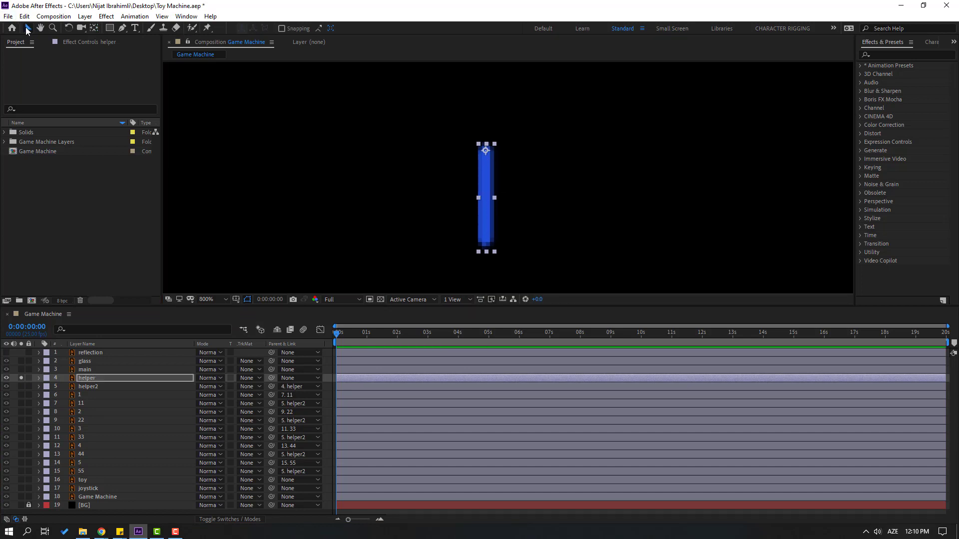
pyautogui.click(20, 378)
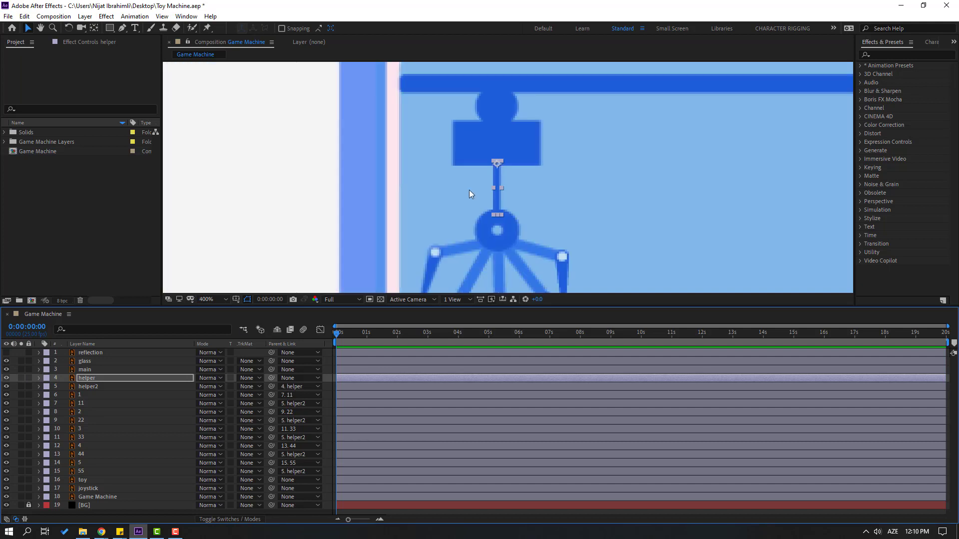
# Parent the helper layer to main
pyautogui.scroll(-2, 472, 194)
pyautogui.click(100, 378)
pyautogui.moveTo(274, 379); pyautogui.dragTo(91, 370)
# Move the main layer's anchor point up to the top of its round head, where it meets the rail
pyautogui.click(85, 372)
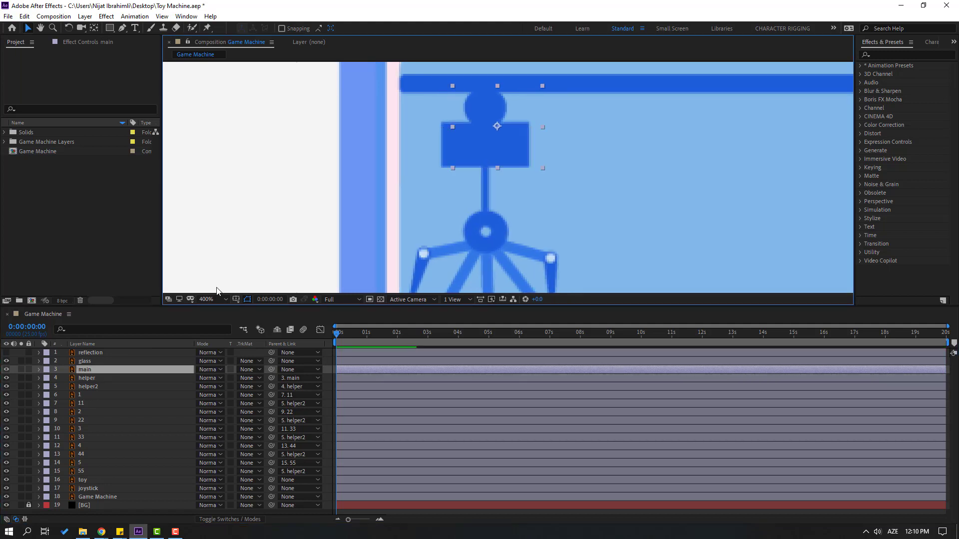
pyautogui.click(94, 28)
pyautogui.moveTo(500, 129); pyautogui.dragTo(497, 96)
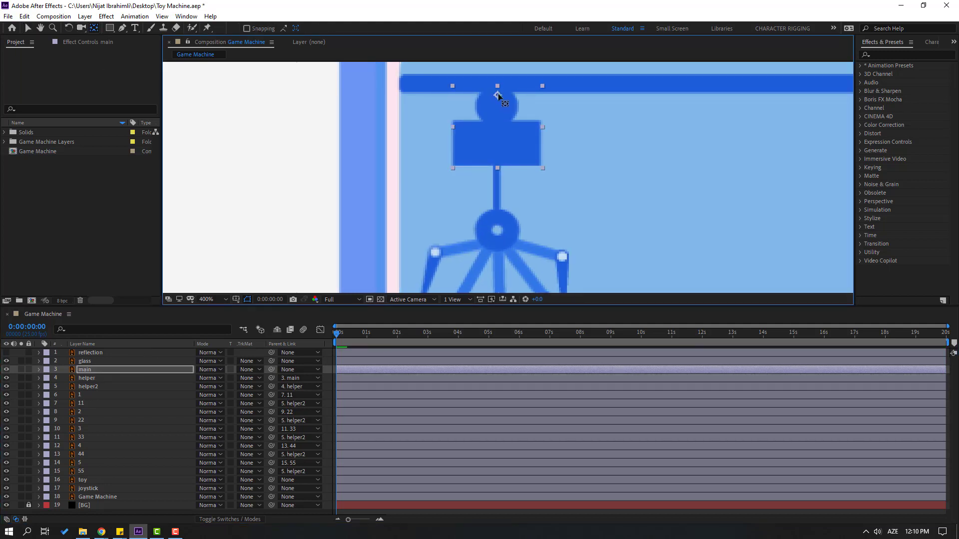
pyautogui.press('v')
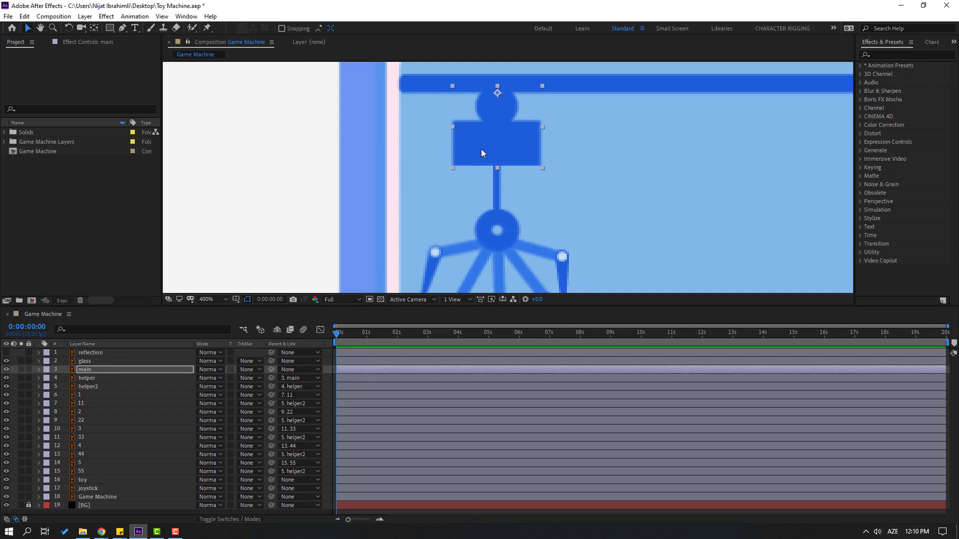
# Add Rotation keyframes at 0:00:00:00 to all claw tip and arm layers, from 1 through 55
pyautogui.press(',')
pyautogui.moveTo(536, 237); pyautogui.dragTo(485, 212)
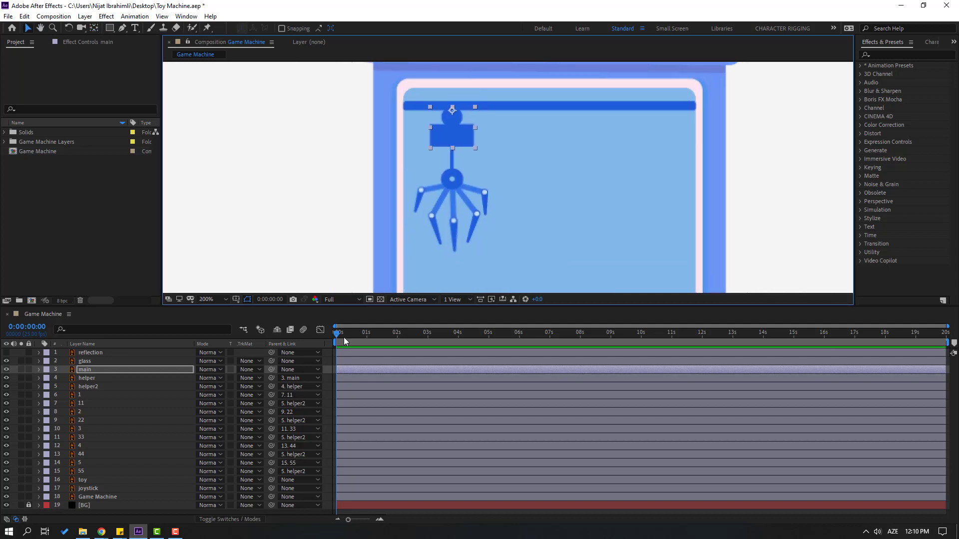
pyautogui.click(88, 395)
pyautogui.keyDown('ctrl'); pyautogui.click(85, 404); pyautogui.keyUp('ctrl')
pyautogui.keyDown('ctrl'); pyautogui.click(83, 412); pyautogui.keyUp('ctrl')
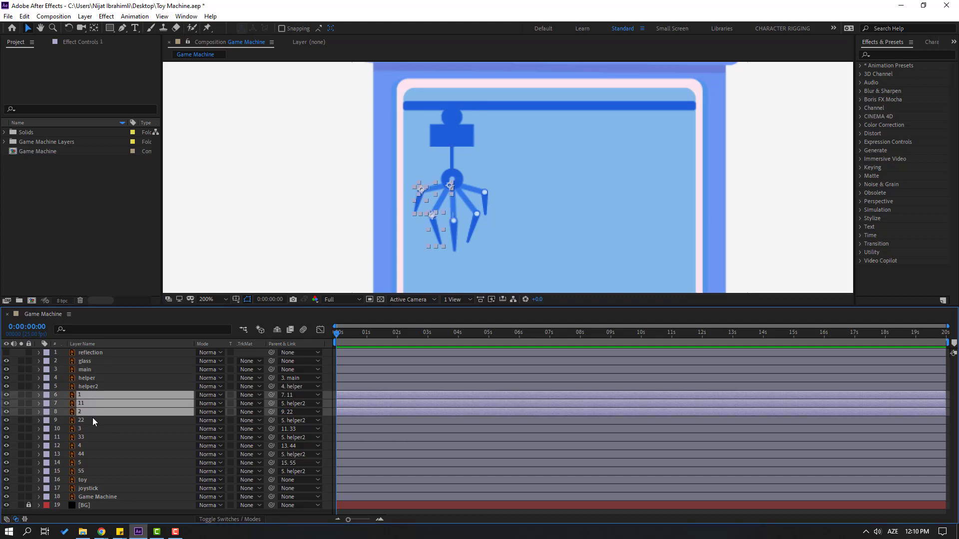
pyautogui.keyDown('ctrl'); pyautogui.click(92, 421); pyautogui.keyUp('ctrl')
pyautogui.keyDown('ctrl'); pyautogui.click(77, 429); pyautogui.keyUp('ctrl')
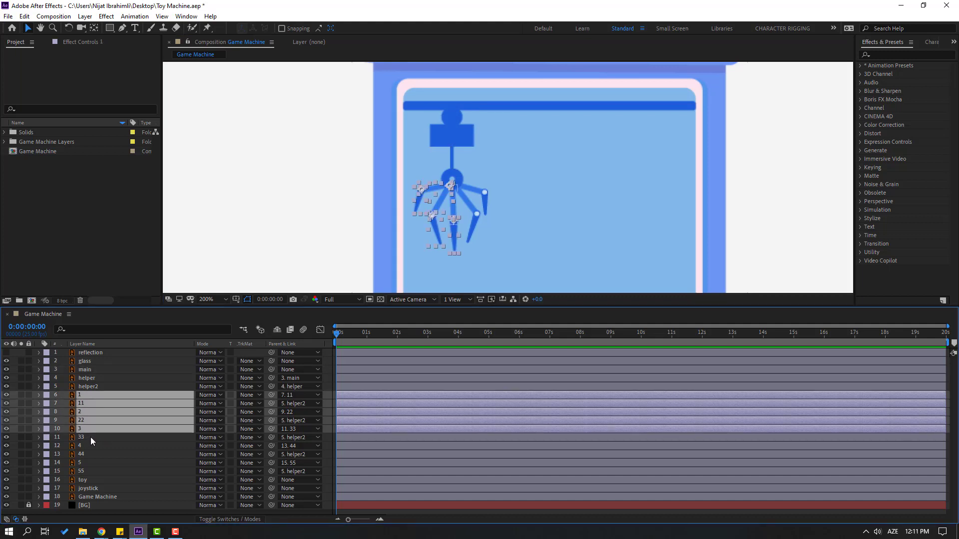
pyautogui.keyDown('ctrl'); pyautogui.click(90, 436); pyautogui.keyUp('ctrl')
pyautogui.keyDown('ctrl'); pyautogui.click(83, 446); pyautogui.keyUp('ctrl')
pyautogui.keyDown('ctrl'); pyautogui.click(103, 457); pyautogui.keyUp('ctrl')
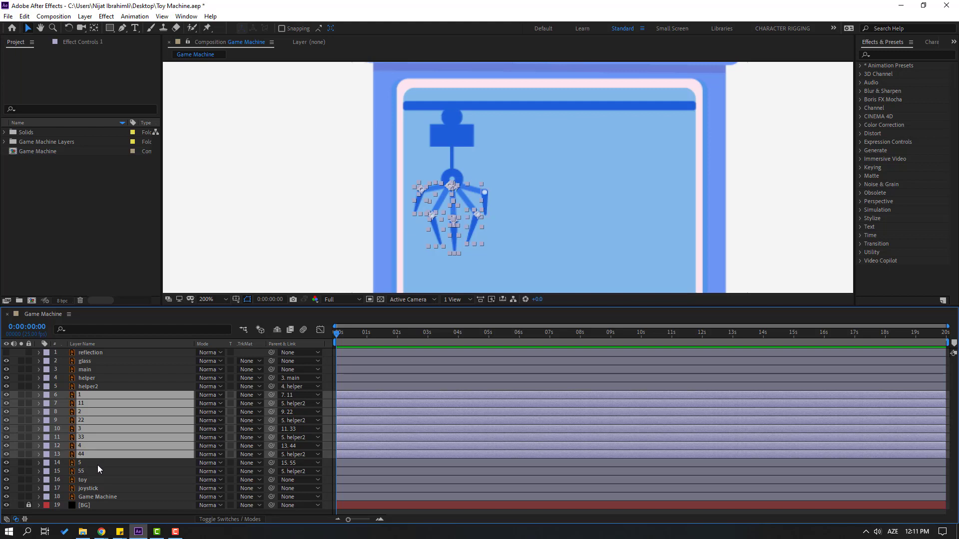
pyautogui.keyDown('ctrl'); pyautogui.click(97, 464); pyautogui.keyUp('ctrl')
pyautogui.keyDown('ctrl'); pyautogui.click(91, 472); pyautogui.keyUp('ctrl')
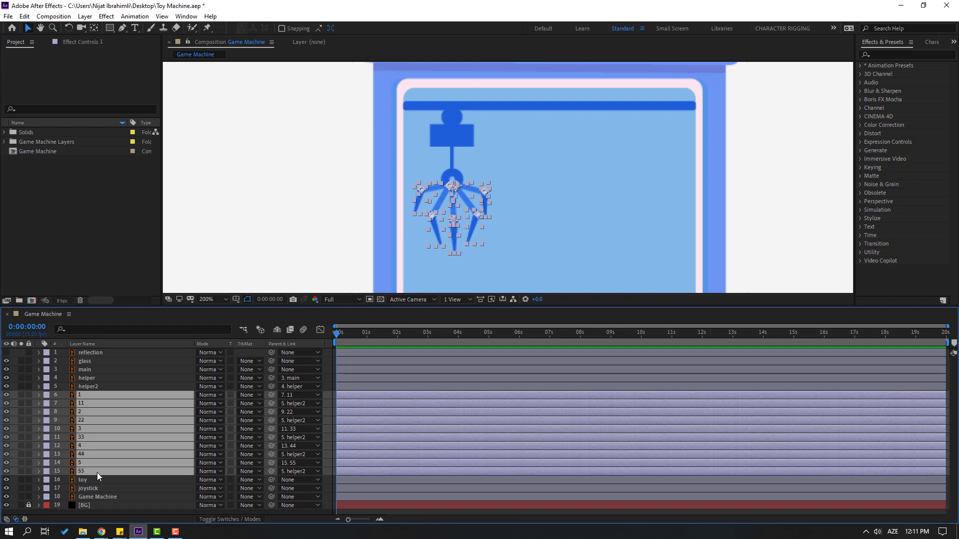
pyautogui.press('r')
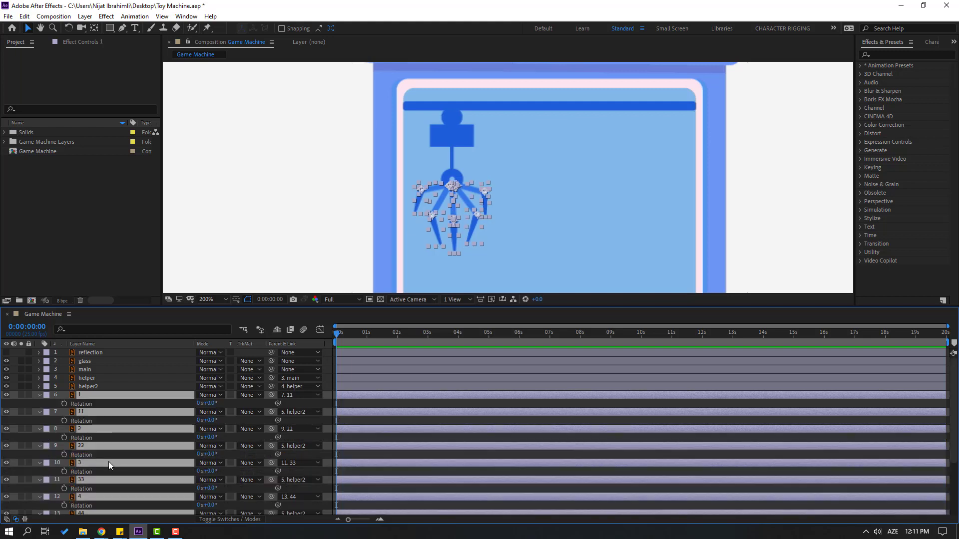
pyautogui.click(63, 404)
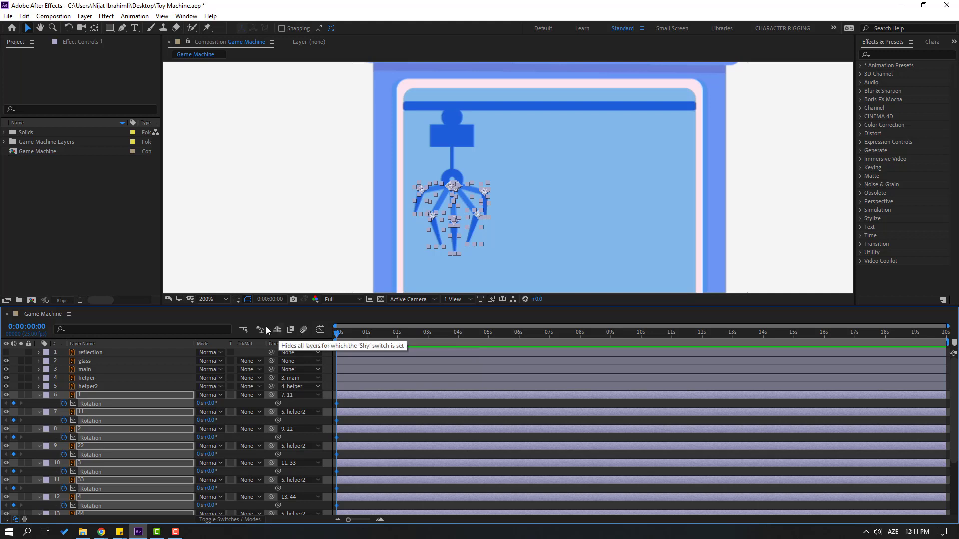
# Go to 10 frames and add a second Rotation keyframe to all claw tip and arm layers
pyautogui.click(271, 301)
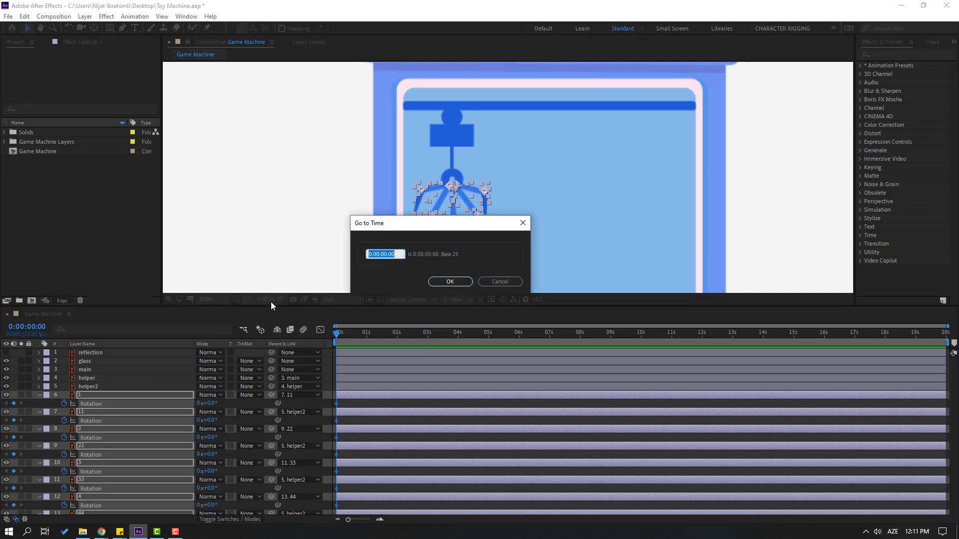
pyautogui.write('+10')
pyautogui.click(459, 279)
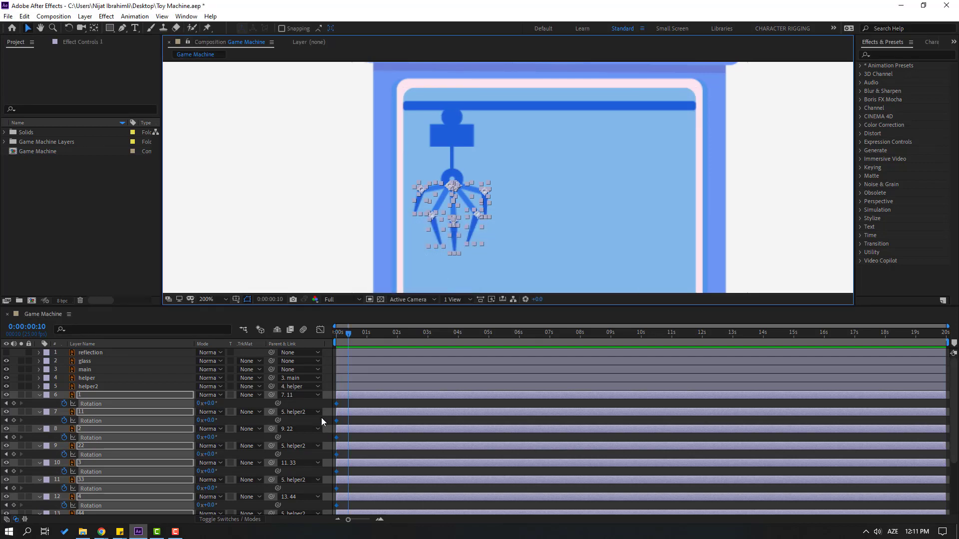
pyautogui.click(14, 404)
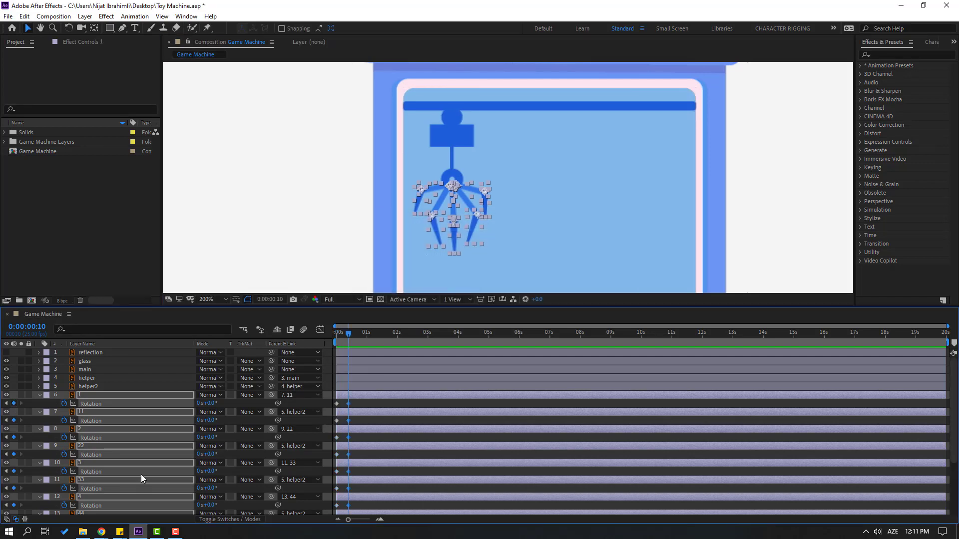
pyautogui.click(358, 403)
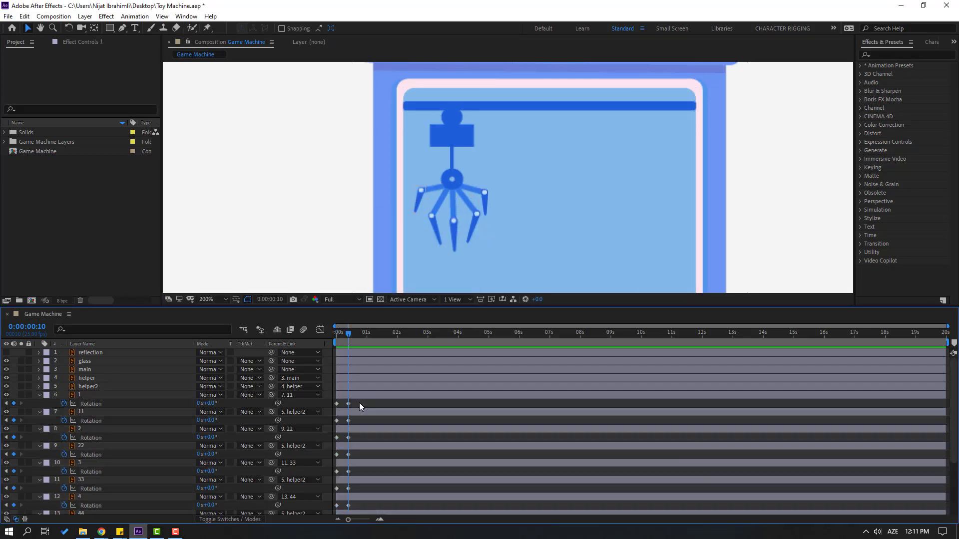
# At frame 0, open the first finger outward by rotating arm layer 11 to +55° and claw tip layer 1 to +47°
pyautogui.moveTo(340, 337); pyautogui.dragTo(329, 337)
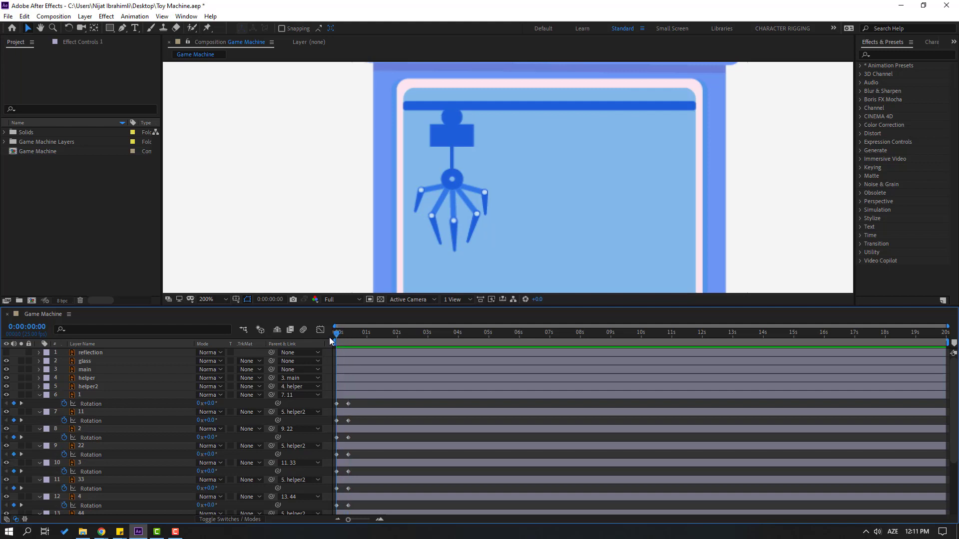
pyautogui.click(336, 403)
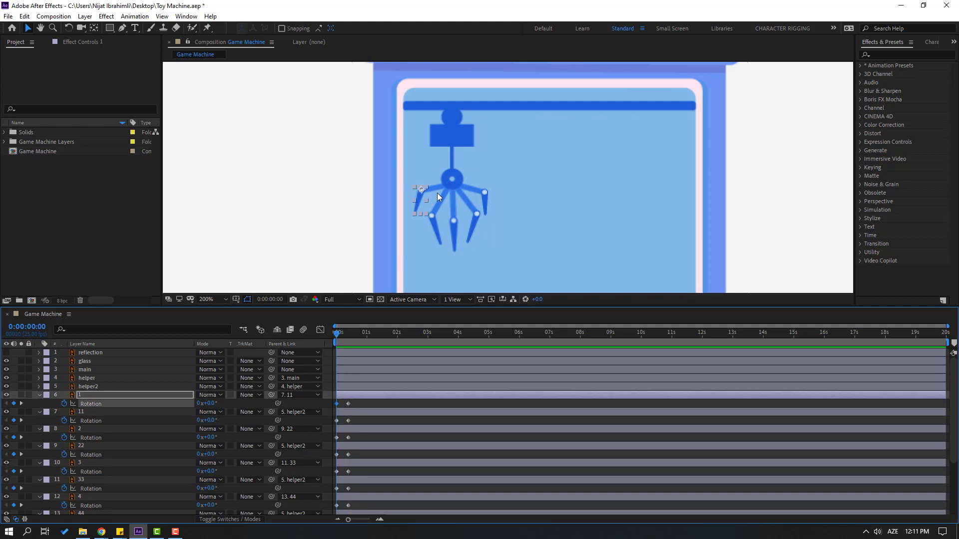
pyautogui.scroll(3, 437, 192)
pyautogui.moveTo(475, 165); pyautogui.dragTo(655, 88)
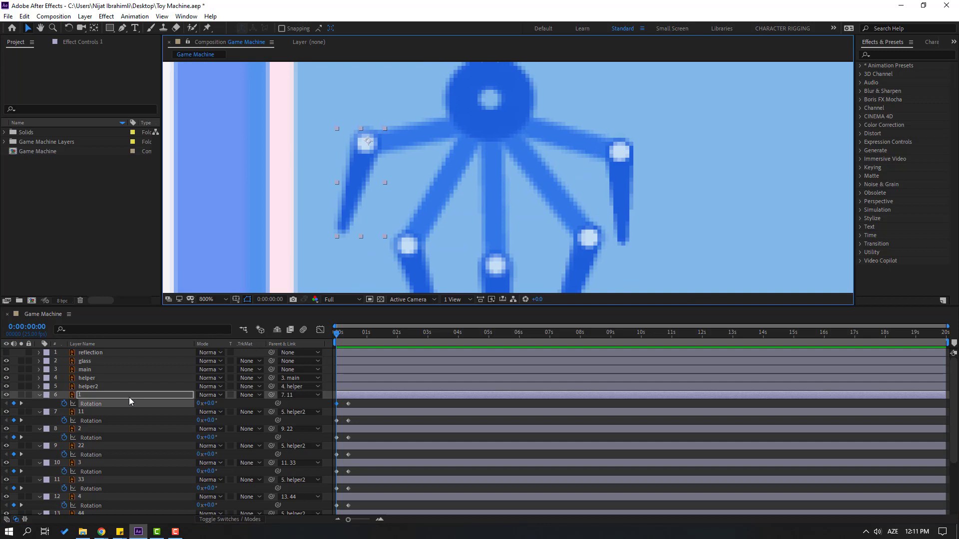
pyautogui.click(86, 413)
pyautogui.click(212, 421)
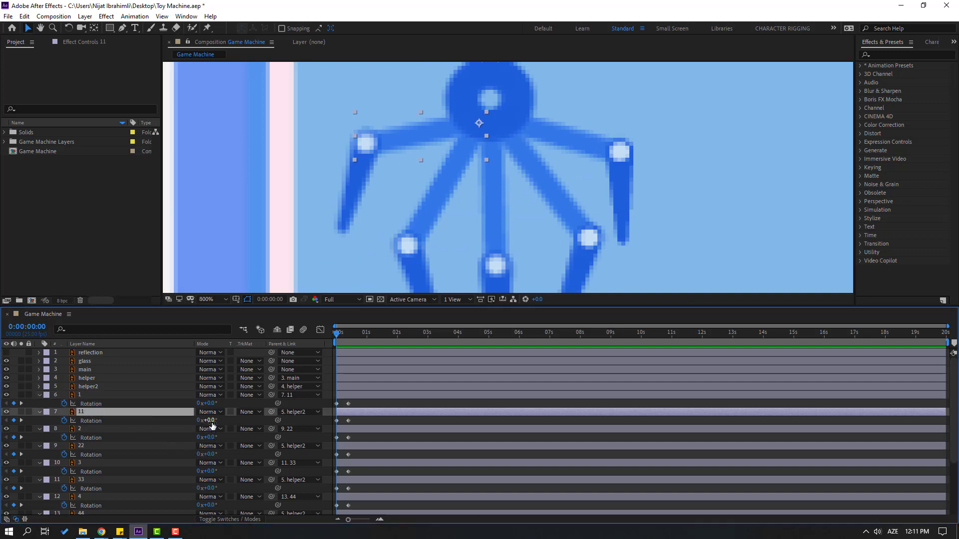
pyautogui.moveTo(212, 424); pyautogui.dragTo(264, 387)
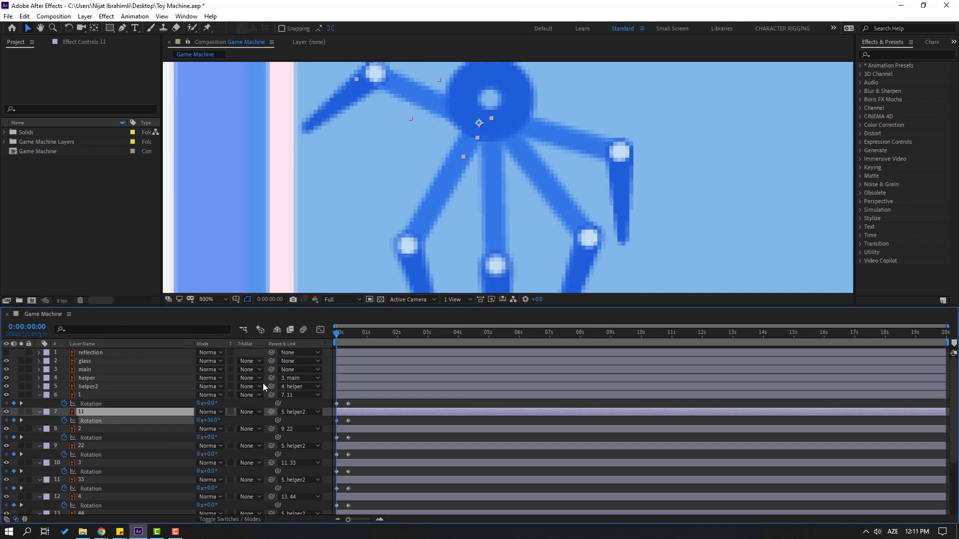
pyautogui.scroll(-1, 387, 263)
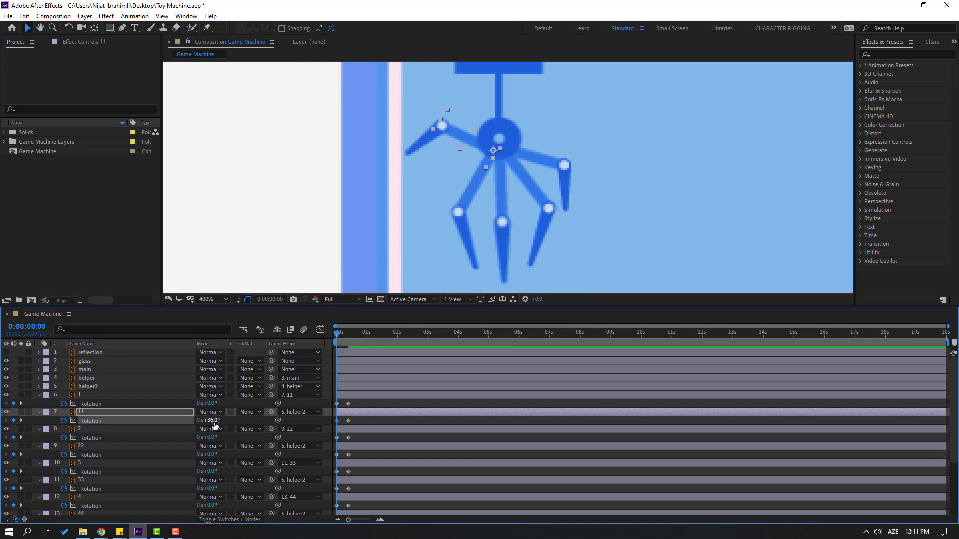
pyautogui.moveTo(218, 422); pyautogui.dragTo(225, 423)
pyautogui.moveTo(223, 421)
pyautogui.mouseDown()
pyautogui.moveTo(200, 427)
pyautogui.moveTo(223, 410)
pyautogui.mouseUp()
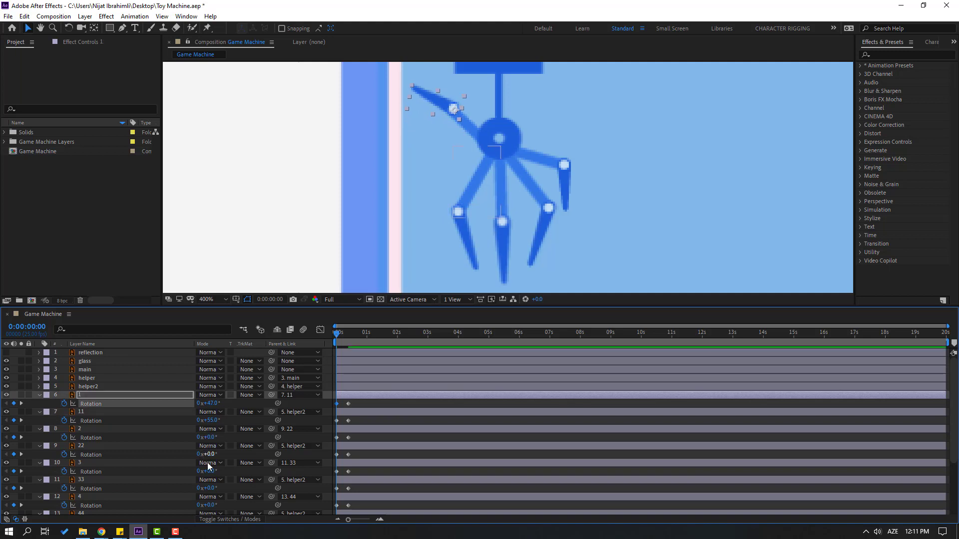
# At frame 0, open the second finger by rotating arm layer 22 to +51° and claw tip layer 2 to +39°
pyautogui.moveTo(210, 454); pyautogui.dragTo(227, 434)
pyautogui.hotkey('ctrl', 'Up')
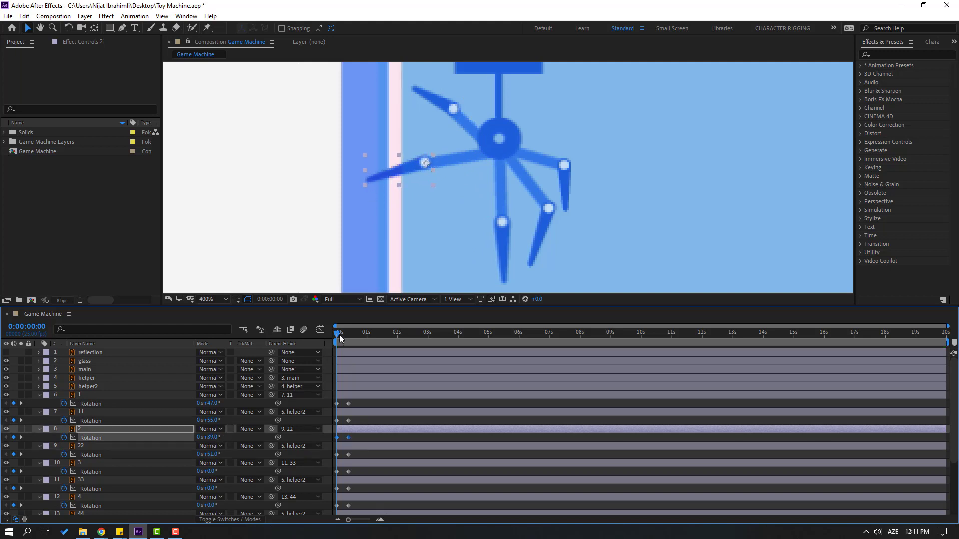
pyautogui.moveTo(339, 334)
pyautogui.mouseDown()
pyautogui.moveTo(354, 334)
pyautogui.moveTo(338, 333)
pyautogui.mouseUp()
# At frame 0, open the third finger by rotating arm layer 33 to +23° and claw tip layer 3 to +34°
pyautogui.click(112, 465)
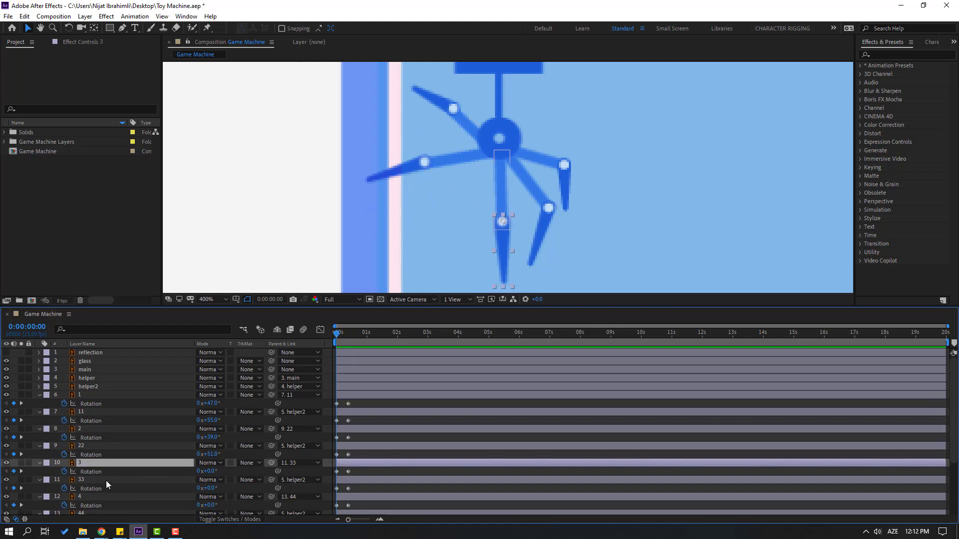
pyautogui.click(105, 479)
pyautogui.moveTo(206, 488); pyautogui.dragTo(231, 471)
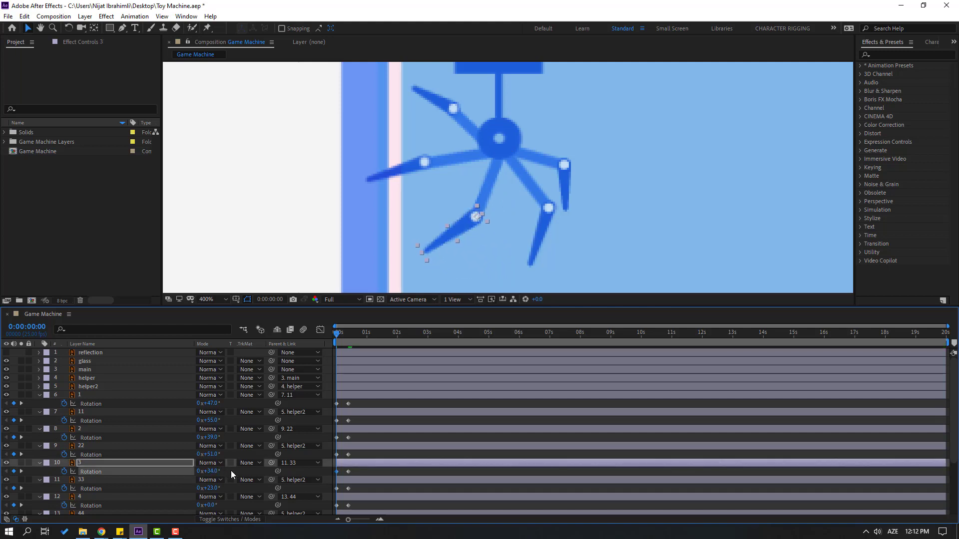
# At frame 0, open the fourth finger with arm 44 at -34° and tip 4 at -39°, and the fifth with layers 55 and 5 at -71°
pyautogui.scroll(-1, 232, 479)
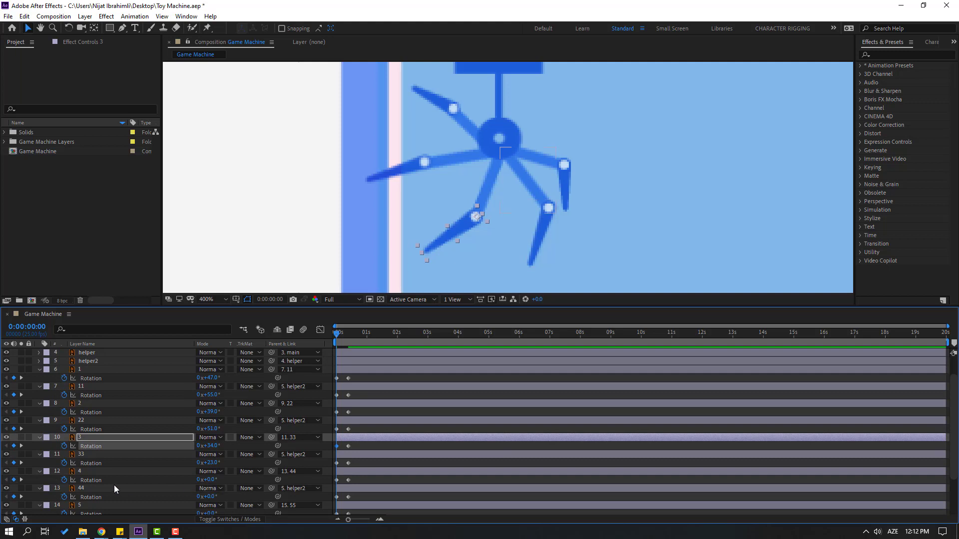
pyautogui.moveTo(211, 498); pyautogui.dragTo(220, 452)
pyautogui.scroll(-1, 164, 502)
pyautogui.press('F2')
pyautogui.click(224, 465)
pyautogui.scroll(-2, 441, 192)
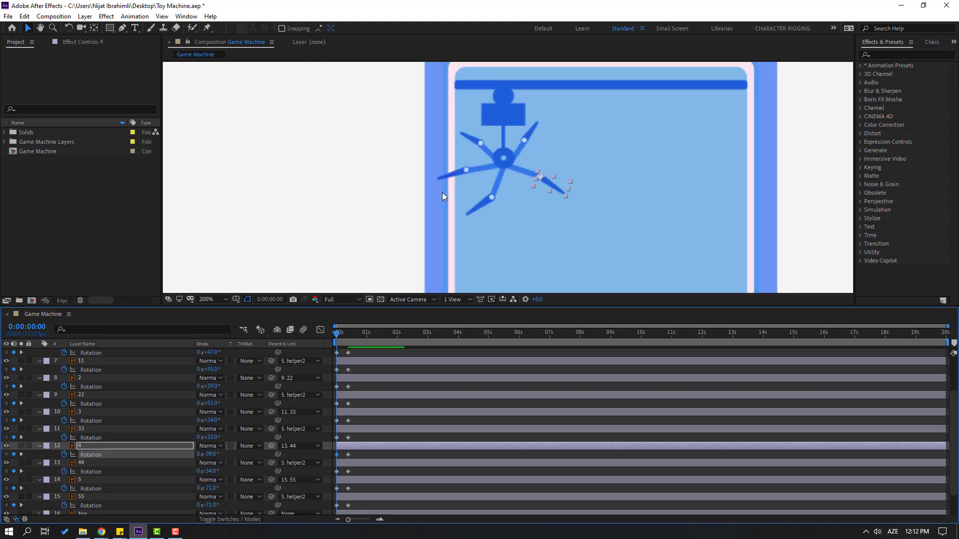
pyautogui.scroll(-2, 449, 201)
pyautogui.scroll(2, 448, 199)
pyautogui.moveTo(350, 331); pyautogui.dragTo(335, 334)
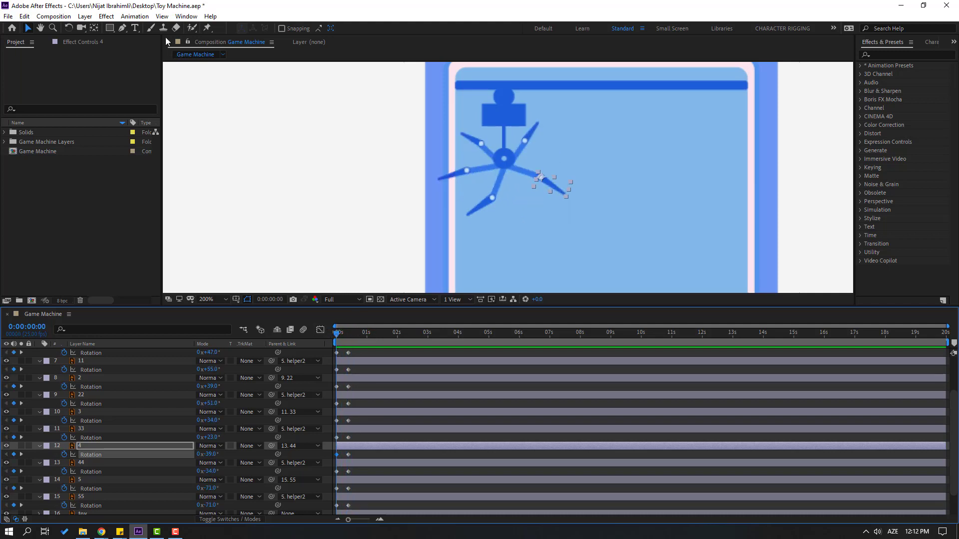
# Open the Duik Bassel.2 script and create a one-axis slider controller with its rigging Connector
pyautogui.click(186, 16)
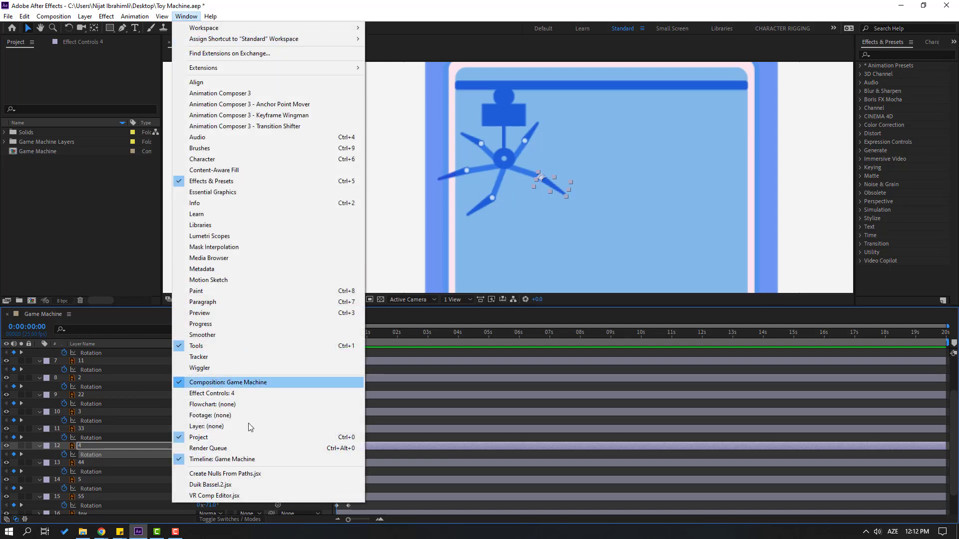
pyautogui.click(217, 485)
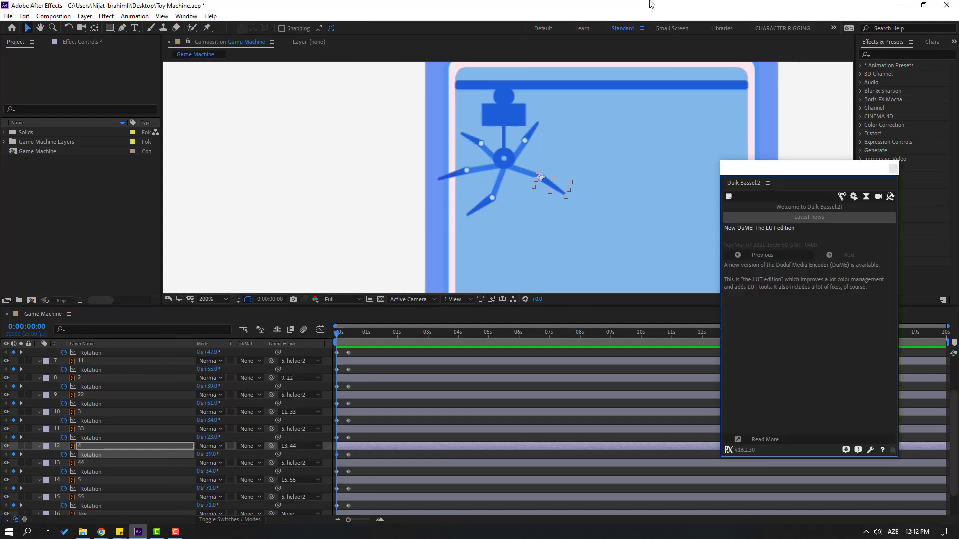
pyautogui.click(842, 197)
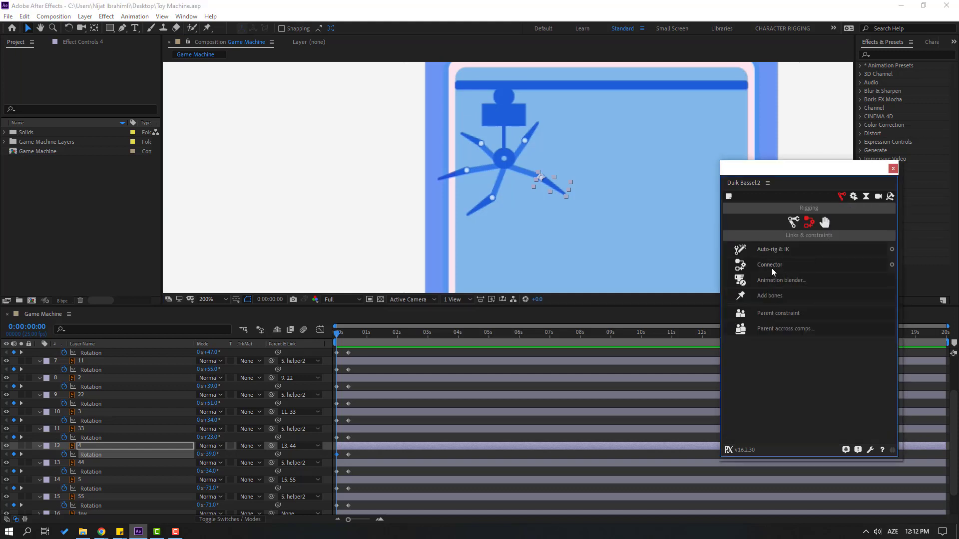
pyautogui.click(891, 266)
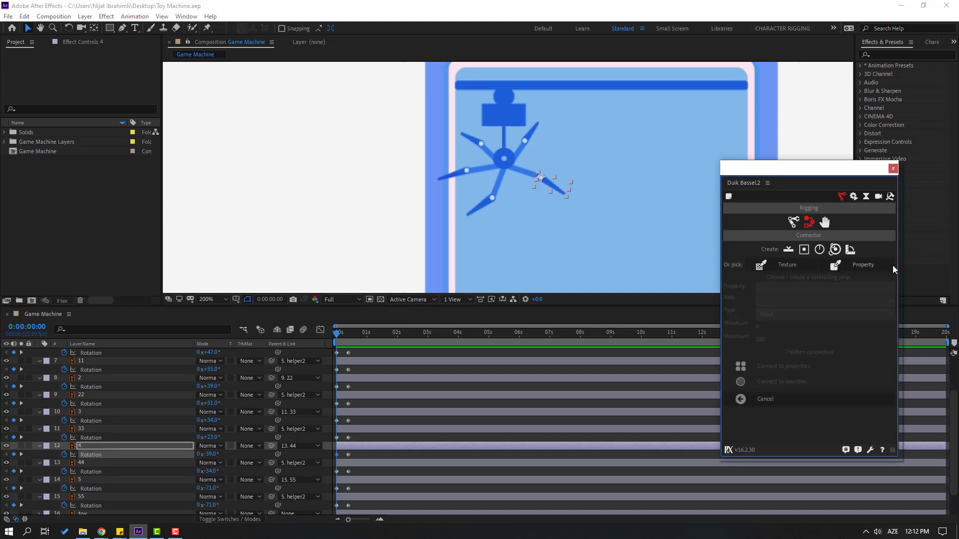
pyautogui.click(789, 250)
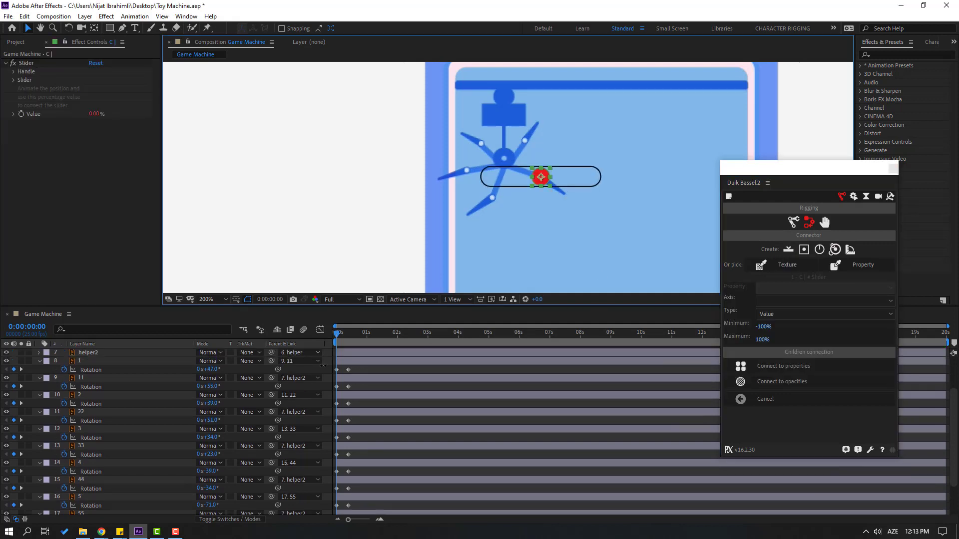
# Connect the keyframed Rotation properties of all claw layers, from 1 through 55, to the Duik slider controller
pyautogui.moveTo(386, 304); pyautogui.dragTo(397, 211)
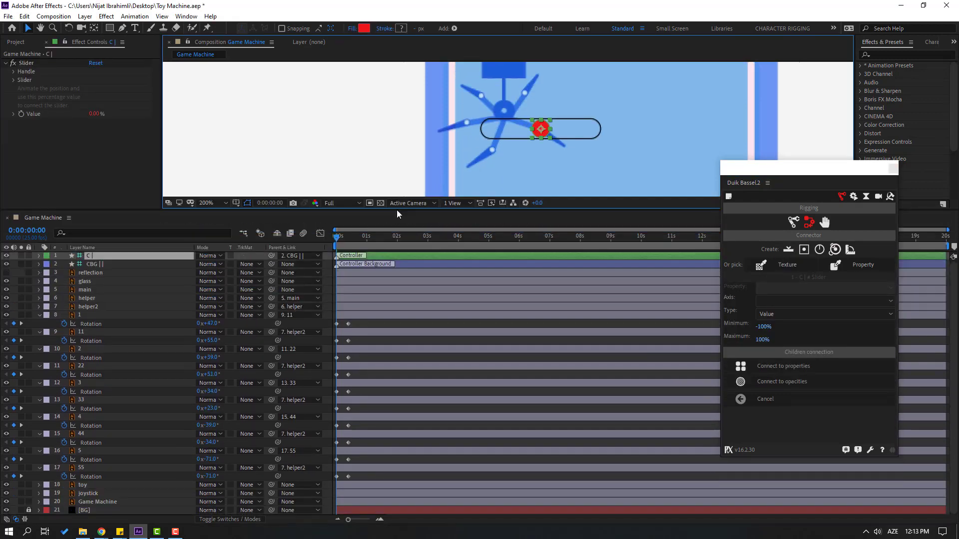
pyautogui.moveTo(354, 322); pyautogui.dragTo(330, 481)
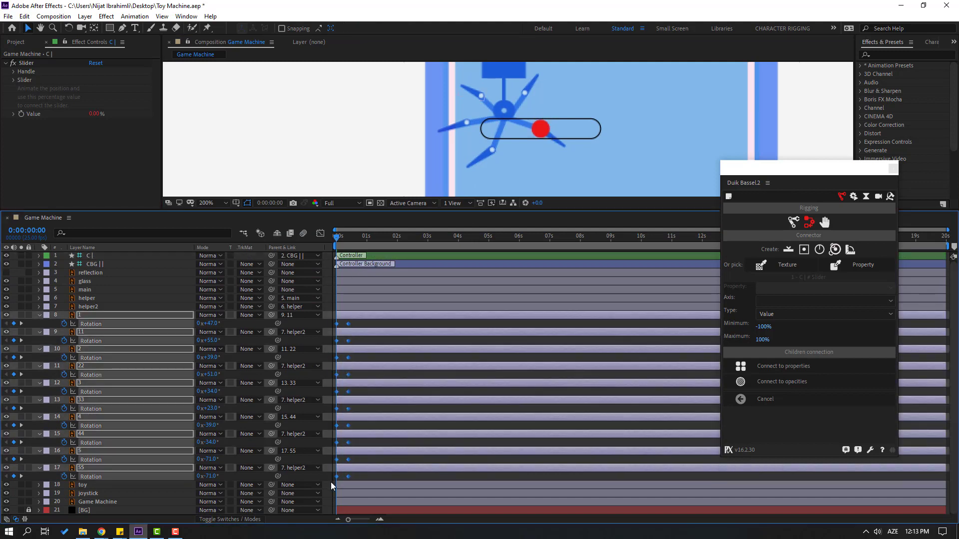
pyautogui.click(797, 364)
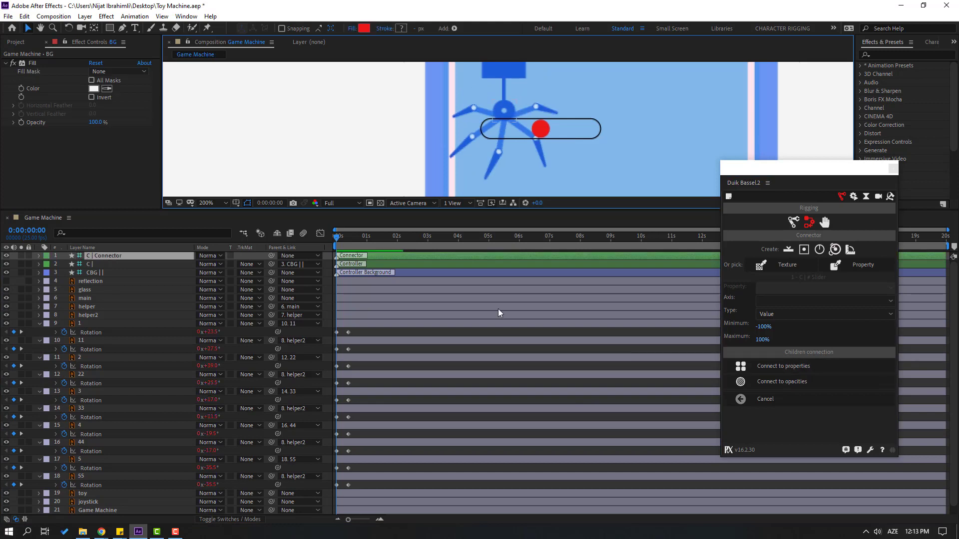
# Move the red slider handle to the minimum end of its track so the claw opens fully
pyautogui.click(537, 132)
pyautogui.press('p')
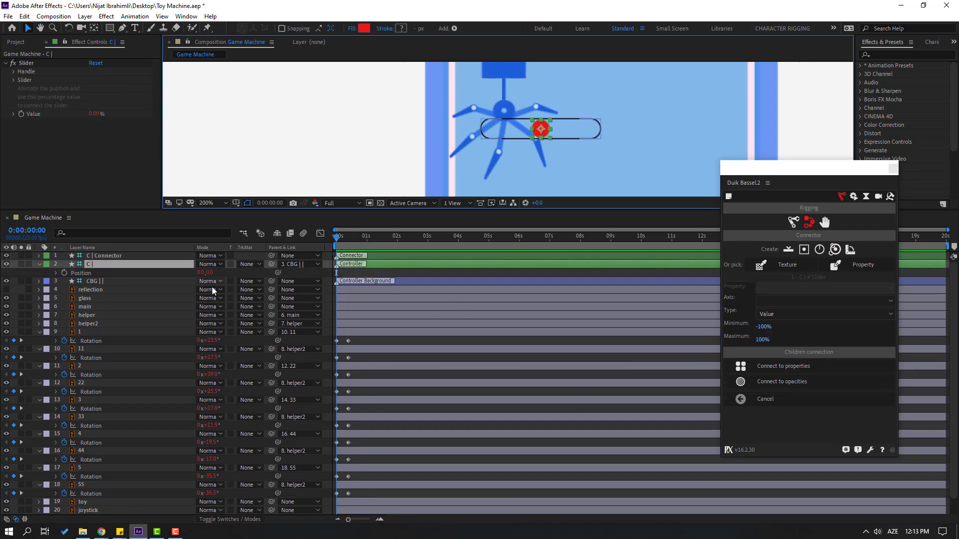
pyautogui.press('p')
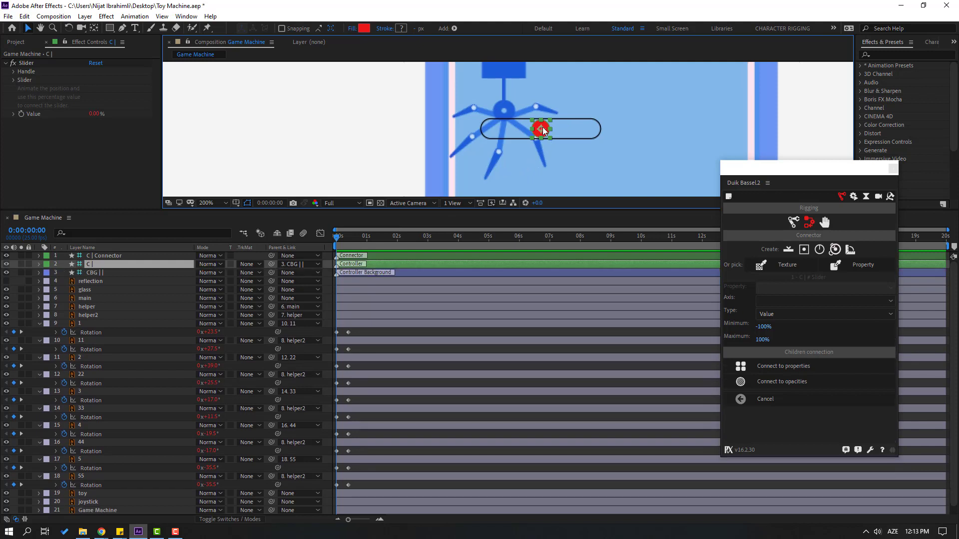
pyautogui.moveTo(542, 130); pyautogui.dragTo(428, 182)
# Move the controller, controller background and connector layers together onto the empty area beside the toy machine
pyautogui.click(101, 271)
pyautogui.keyDown('ctrl'); pyautogui.click(91, 264); pyautogui.keyUp('ctrl')
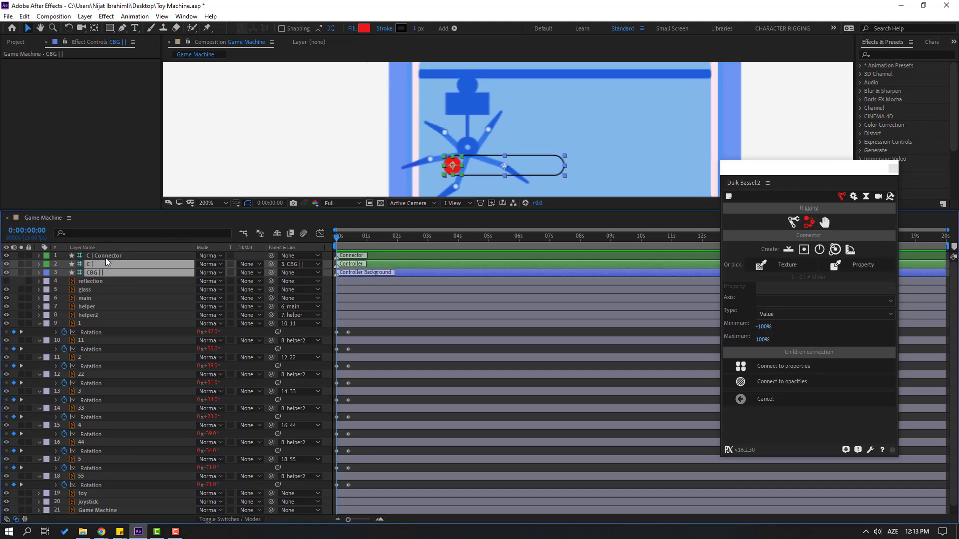
pyautogui.keyDown('ctrl'); pyautogui.click(103, 256); pyautogui.keyUp('ctrl')
pyautogui.moveTo(352, 209); pyautogui.dragTo(353, 368)
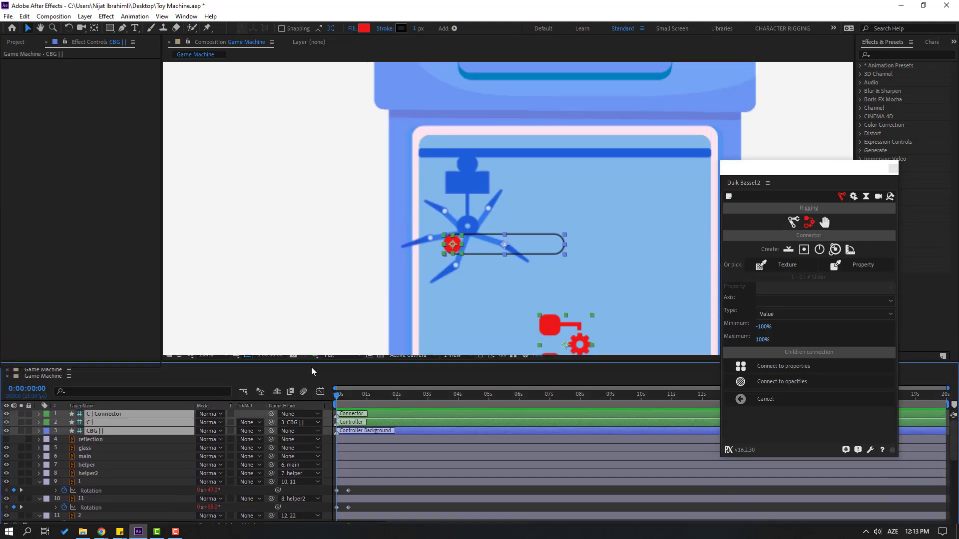
pyautogui.scroll(-2, 512, 244)
pyautogui.moveTo(520, 227); pyautogui.dragTo(342, 104)
pyautogui.click(332, 278)
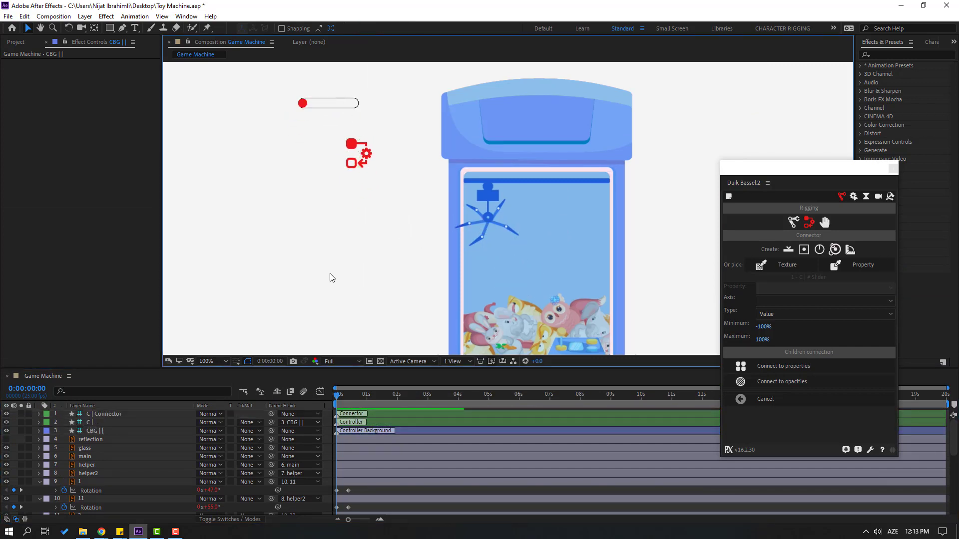
# Add a Position keyframe to the main layer at 0:00:00:00 and set its X position to 968.1 at 0:00:00:23
pyautogui.click(85, 457)
pyautogui.press('p')
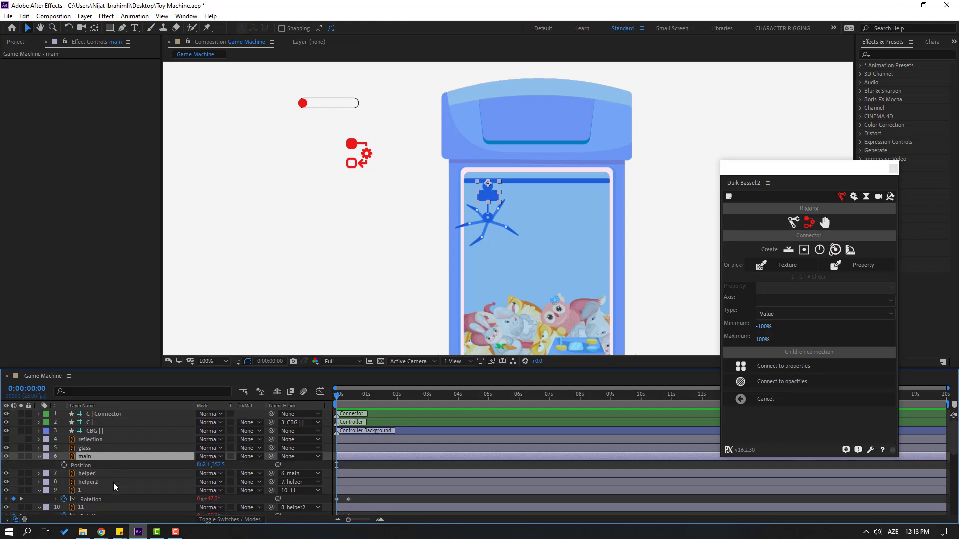
pyautogui.click(64, 465)
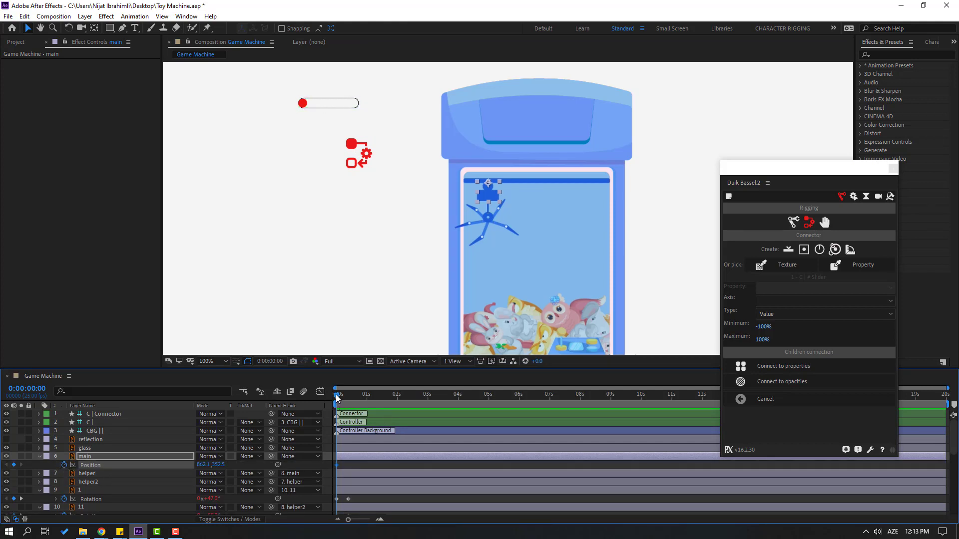
pyautogui.click(362, 403)
pyautogui.moveTo(202, 467); pyautogui.dragTo(254, 466)
# Hold the main layer with a Position keyframe at 0:00:01:02 and lower it to Y 563.5 at 0:00:01:20
pyautogui.click(365, 396)
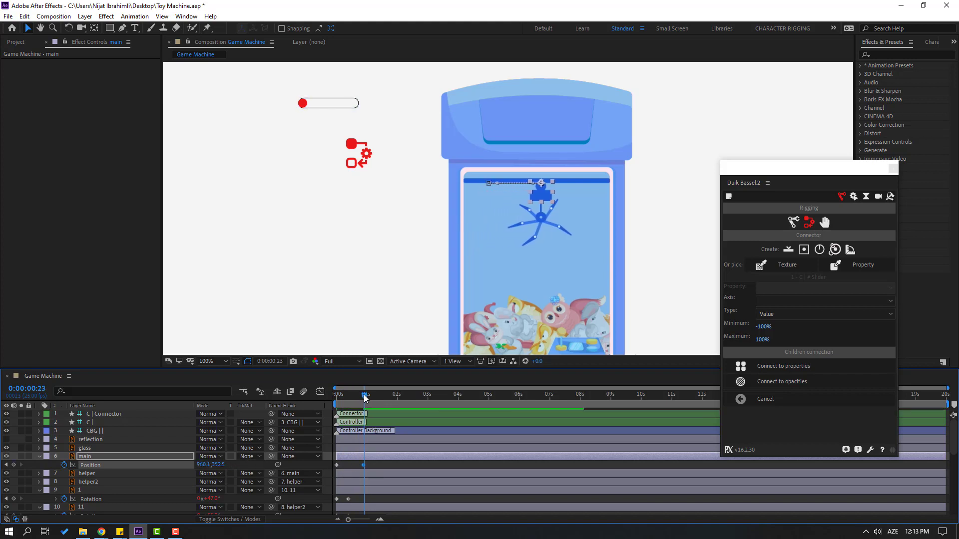
pyautogui.click(14, 464)
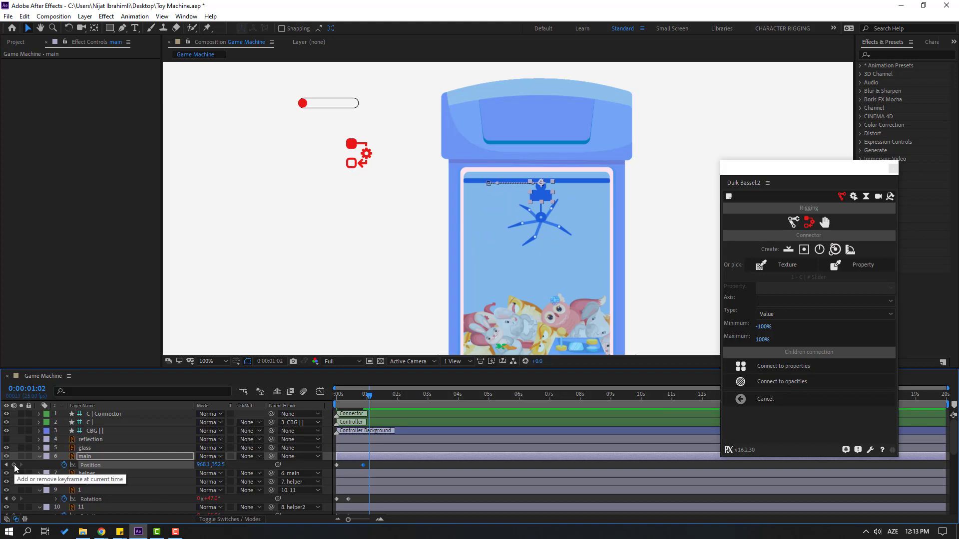
pyautogui.click(392, 397)
pyautogui.moveTo(424, 304); pyautogui.dragTo(408, 235)
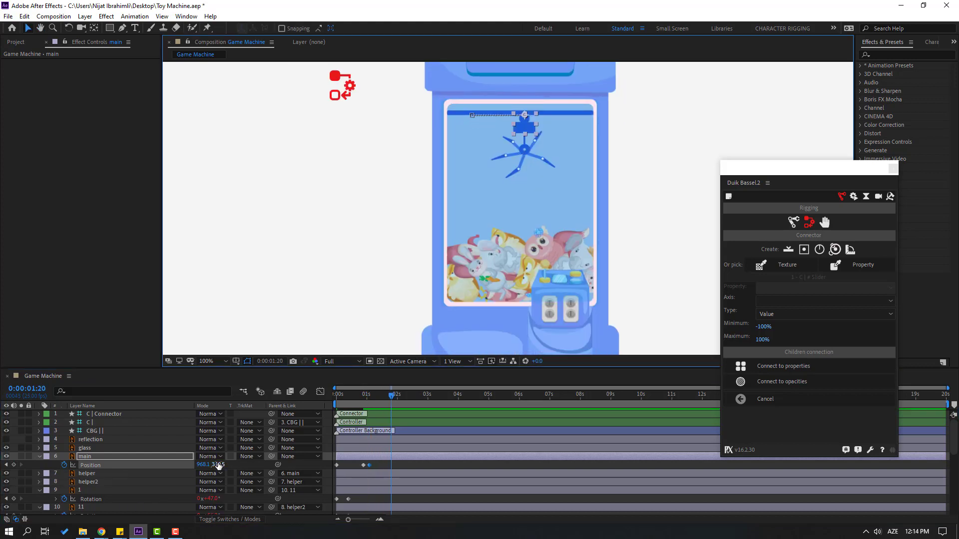
pyautogui.moveTo(219, 465); pyautogui.dragTo(325, 464)
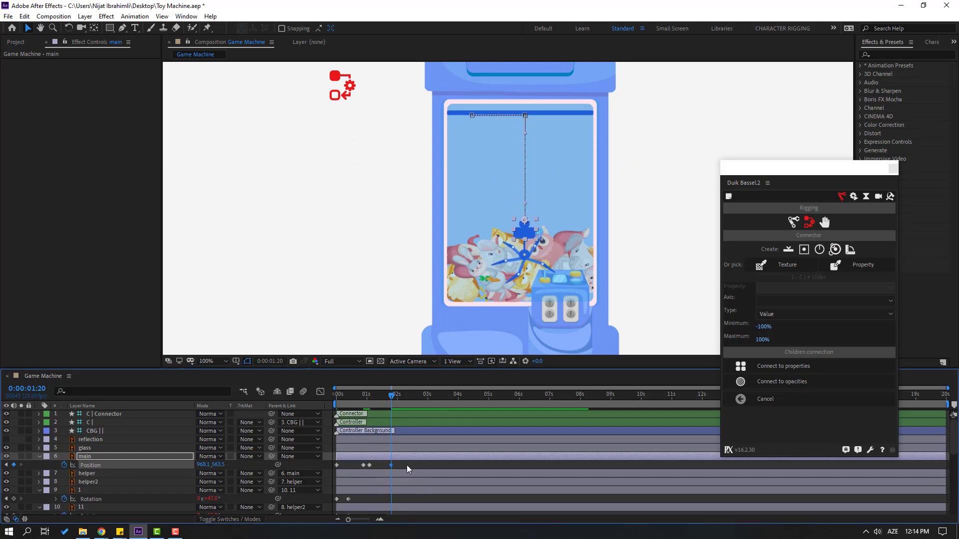
# Apply Easy Ease to all Position keyframes of the main layer and preview the claw's movement
pyautogui.rightClick(336, 465)
pyautogui.moveTo(400, 457)
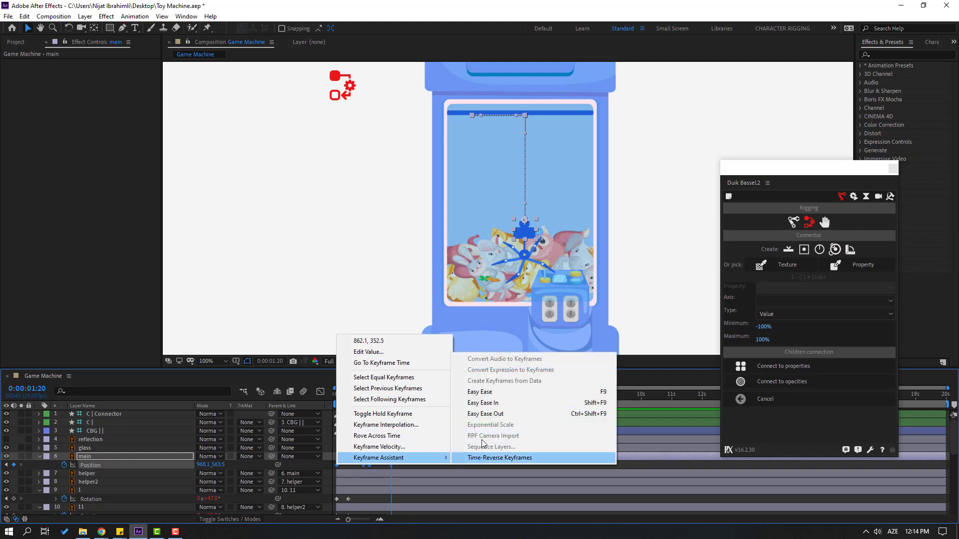
pyautogui.click(483, 394)
pyautogui.press('space')
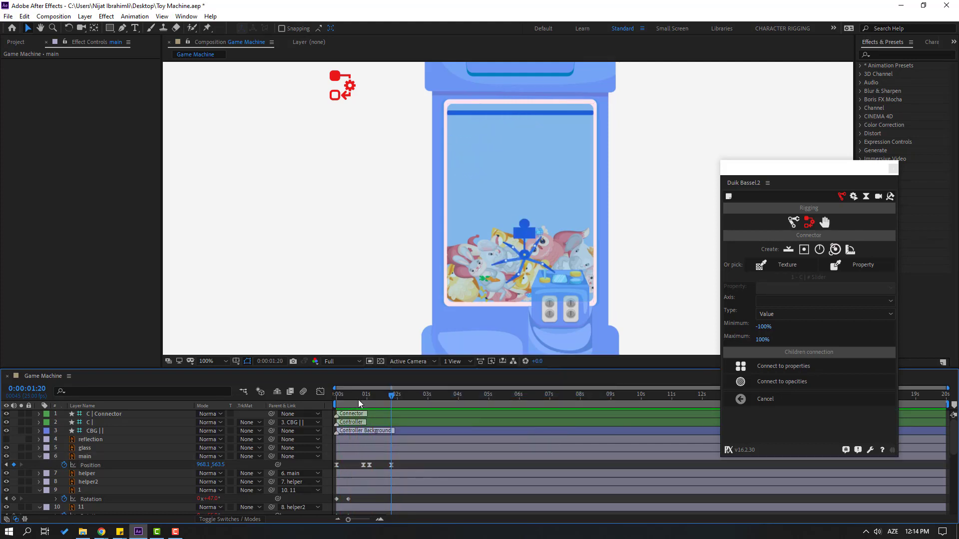
pyautogui.press('space')
# Add a Rotation keyframe to the main layer at 0:00:00:00 and set its Rotation to -7° at 0:00:00:18
pyautogui.click(85, 457)
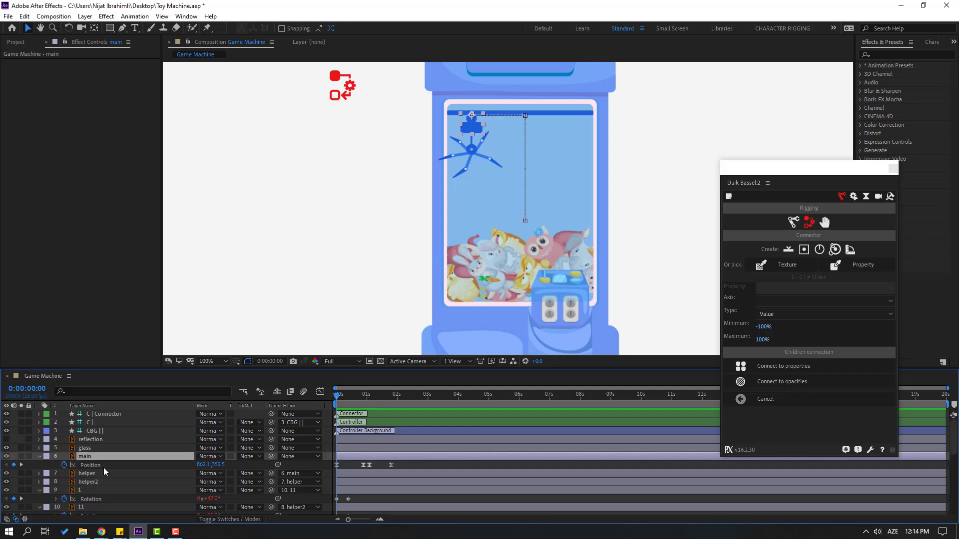
pyautogui.hotkey('shift', 'r')
pyautogui.click(64, 473)
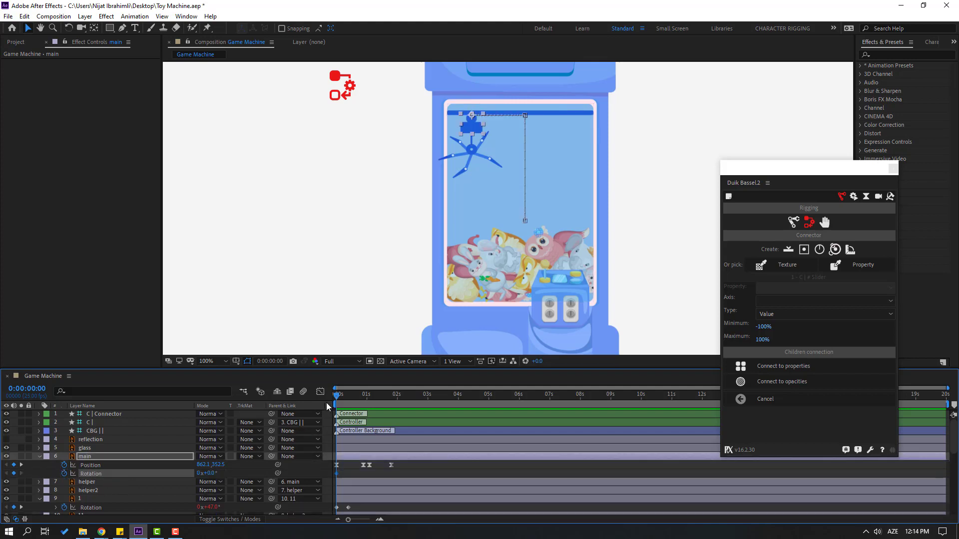
pyautogui.moveTo(339, 396); pyautogui.dragTo(358, 398)
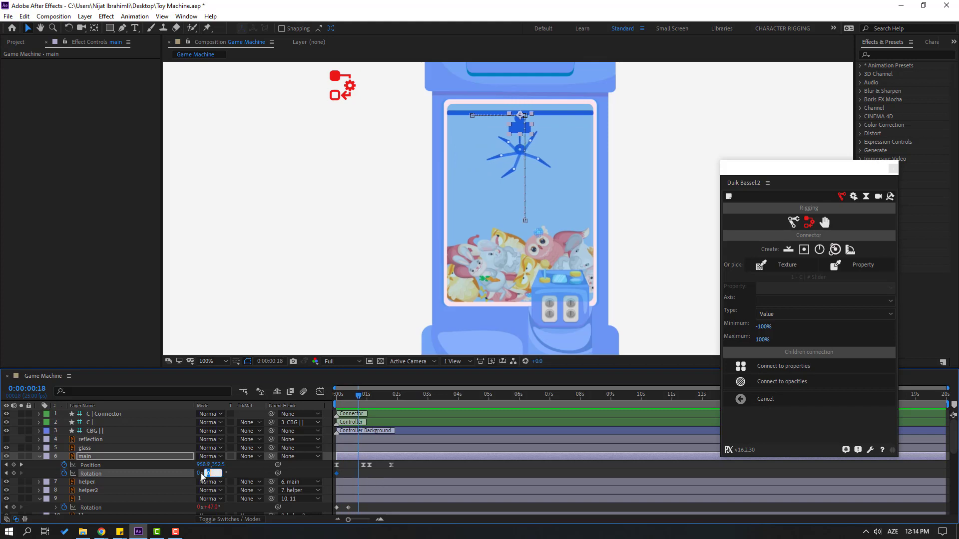
pyautogui.write('5')
pyautogui.press('Return')
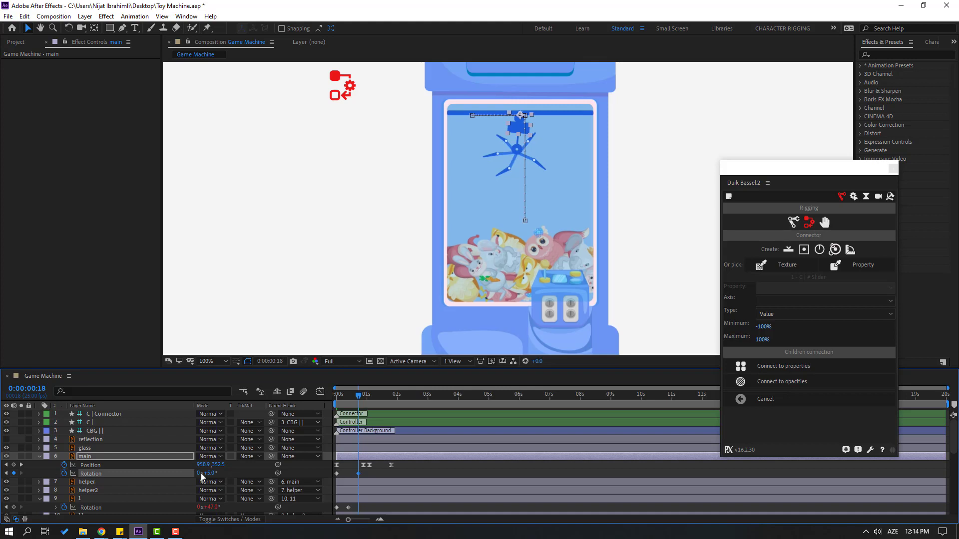
pyautogui.click(208, 472)
pyautogui.write('-7')
pyautogui.press('Return')
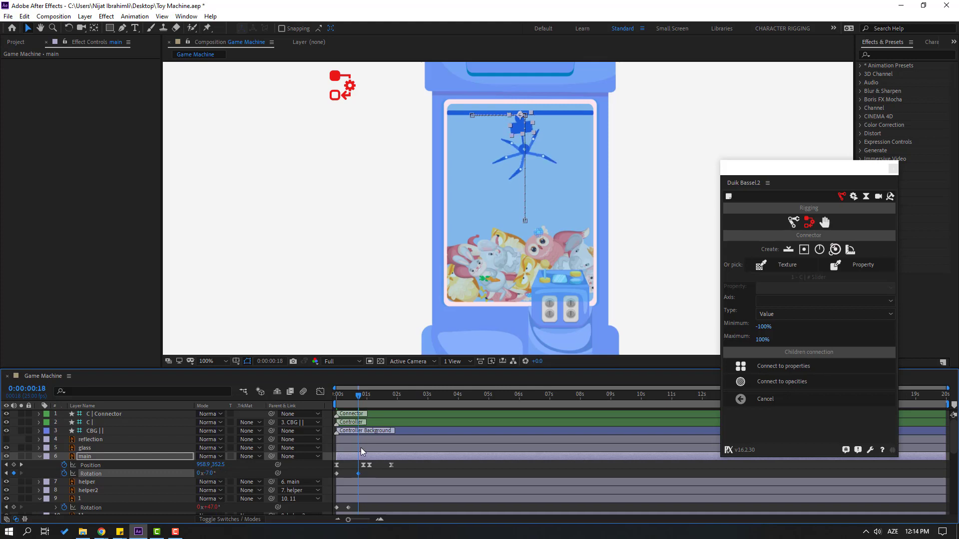
# Set the main layer's Rotation to +5° at 0:00:00:24 and advance to 0:00:01:04
pyautogui.moveTo(355, 401)
pyautogui.mouseDown()
pyautogui.moveTo(331, 399)
pyautogui.moveTo(360, 399)
pyautogui.mouseUp()
pyautogui.press('=')
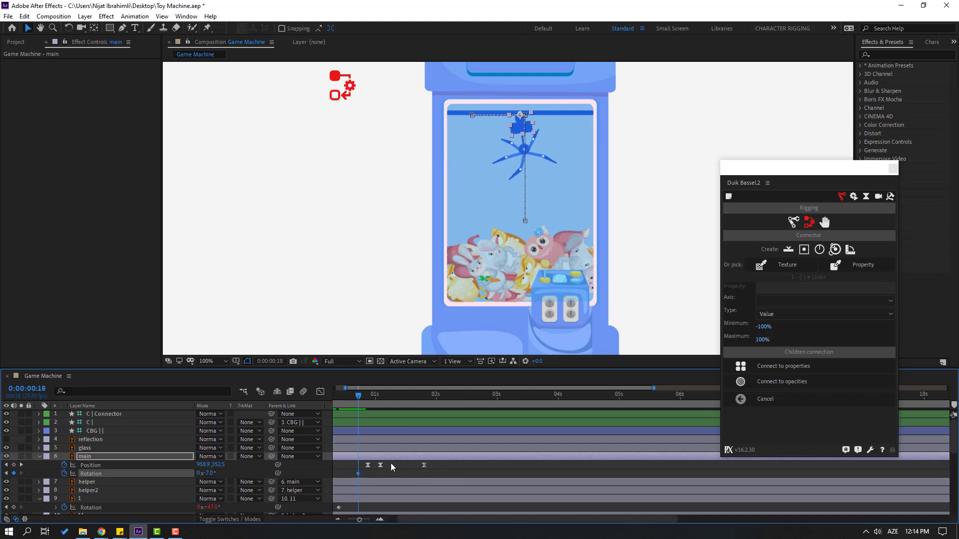
pyautogui.press('space')
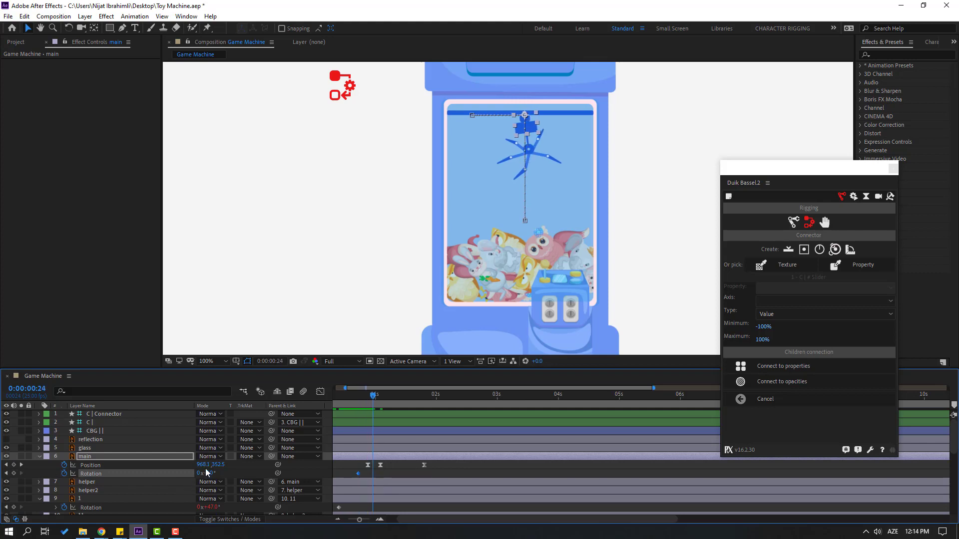
pyautogui.write('5')
pyautogui.press('Return')
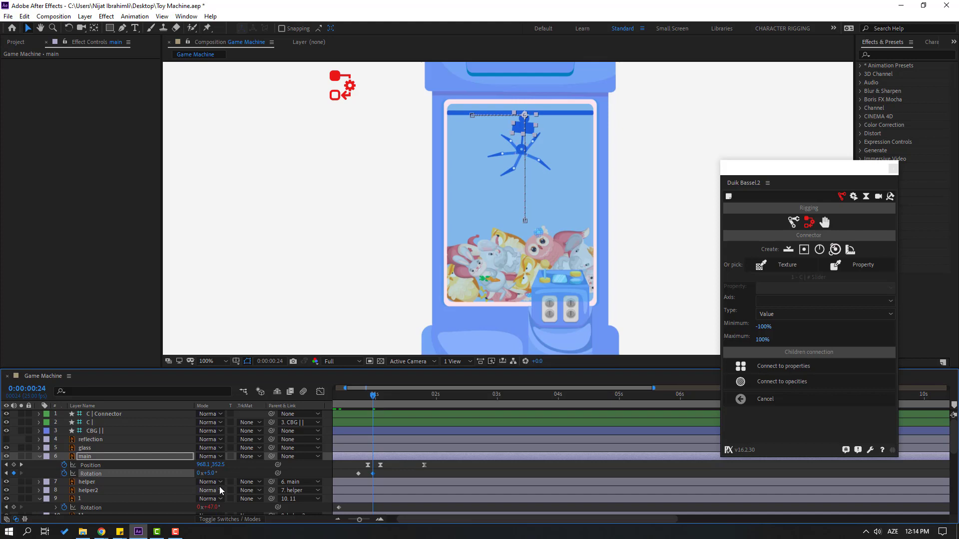
pyautogui.press('space')
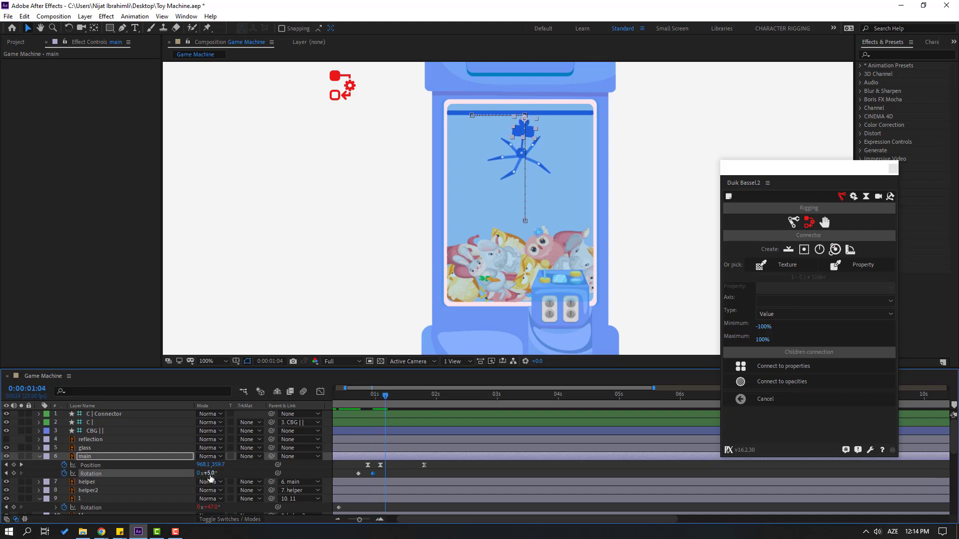
# Set the main layer's Rotation to -2° at 0:00:01:04 and to 0° at 0:00:01:09
pyautogui.click(208, 473)
pyautogui.write('-2')
pyautogui.press('Return')
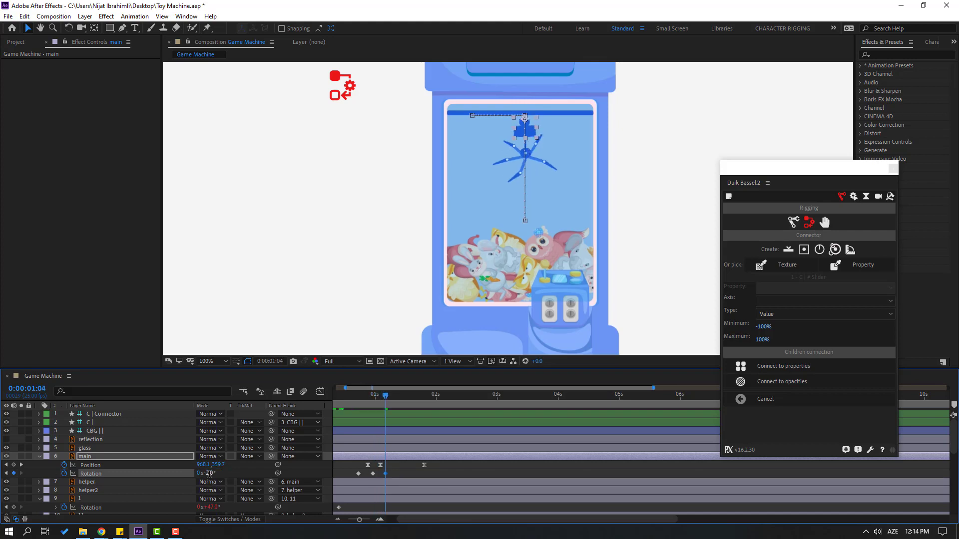
pyautogui.press('space')
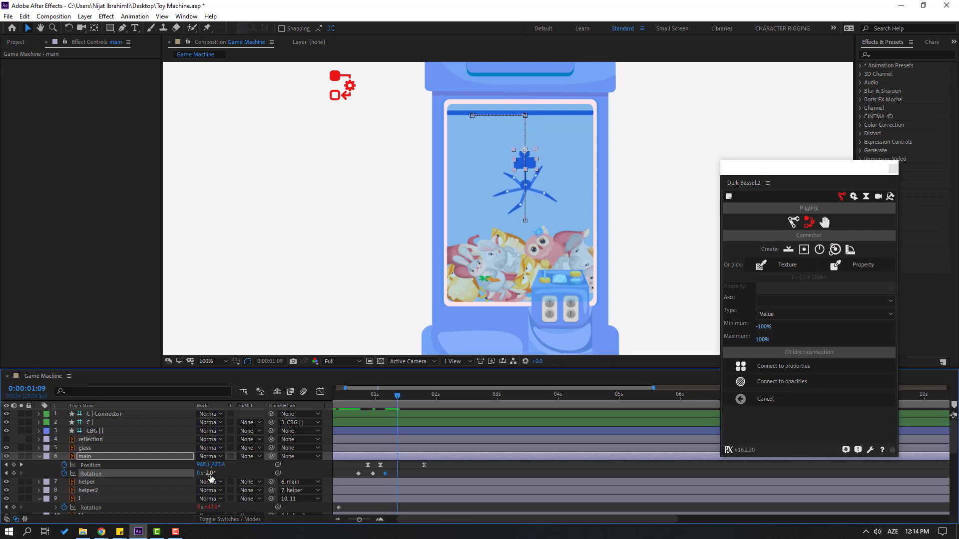
pyautogui.click(208, 472)
pyautogui.write('0')
pyautogui.press('Return')
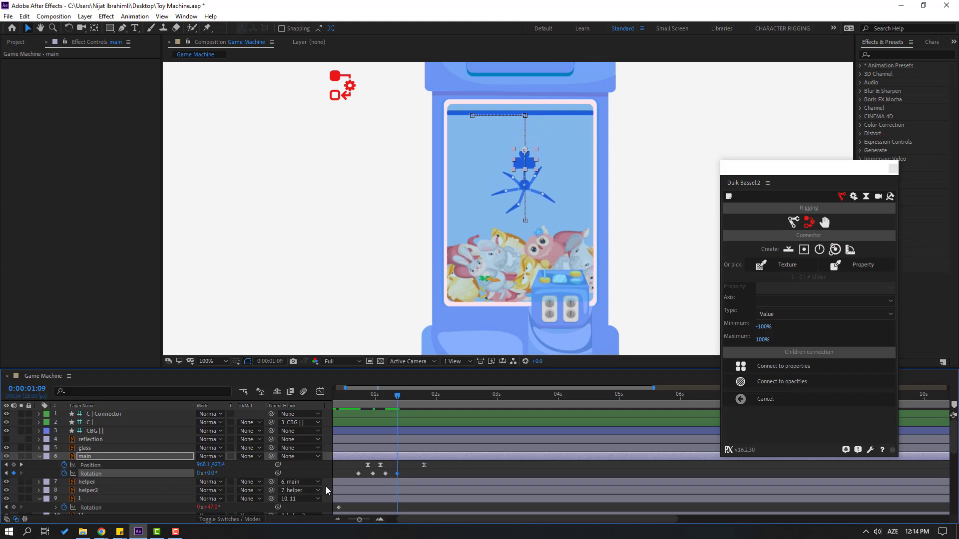
# Shift the main layer's last two Position keyframes later so the descent starts at about 0:00:01:10
pyautogui.press('-')
pyautogui.click(393, 465)
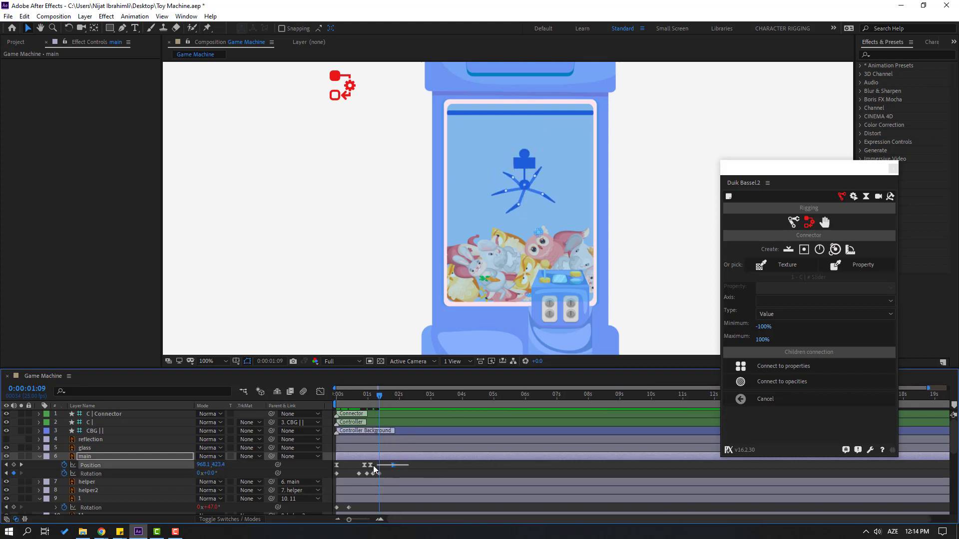
pyautogui.click(370, 465)
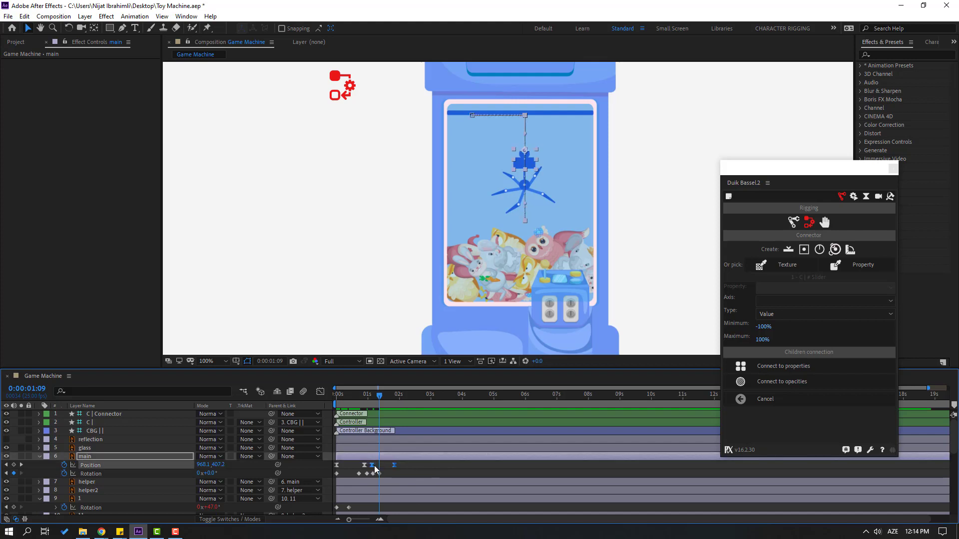
# Apply Easy Ease to all Rotation keyframes of the main layer and preview the swing
pyautogui.moveTo(375, 470); pyautogui.dragTo(339, 480)
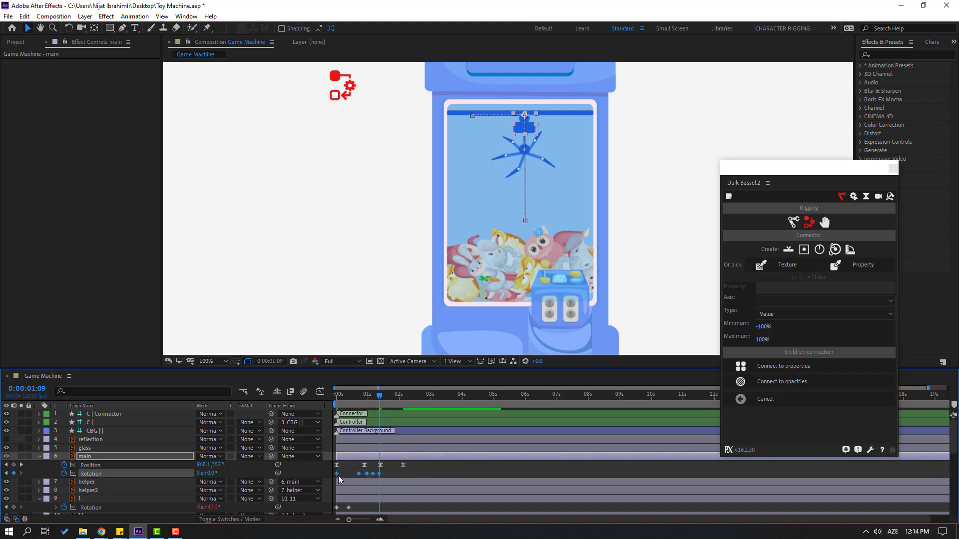
pyautogui.rightClick(337, 474)
pyautogui.moveTo(395, 464)
pyautogui.click(478, 400)
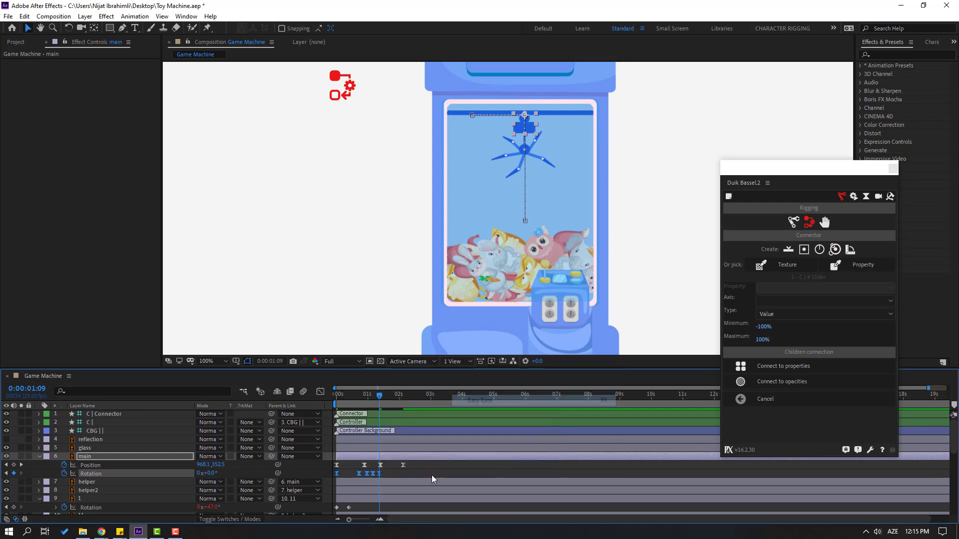
pyautogui.click(442, 470)
pyautogui.press('space')
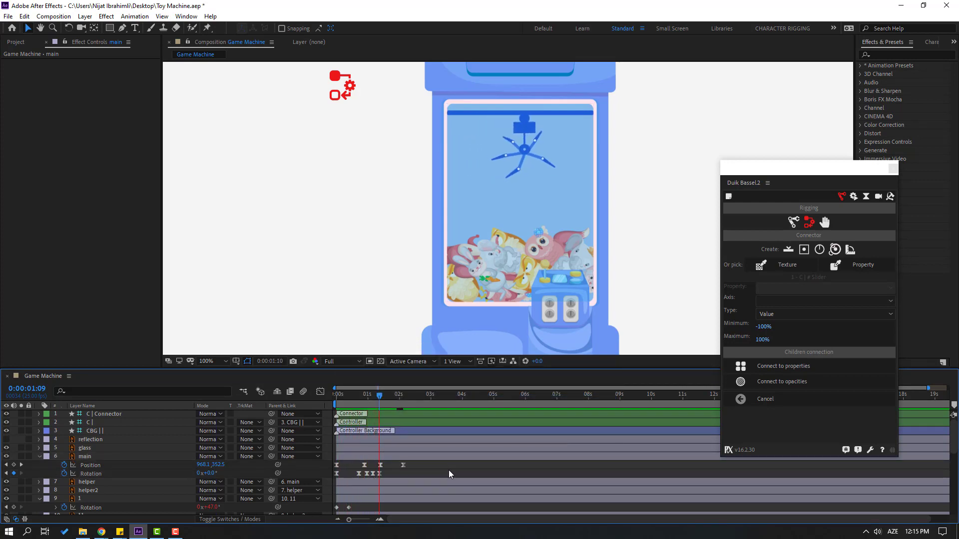
pyautogui.press('space')
# Move the main layer's middle Rotation keyframes slightly earlier to space the swings more evenly and preview the motion
pyautogui.moveTo(358, 475); pyautogui.dragTo(371, 472)
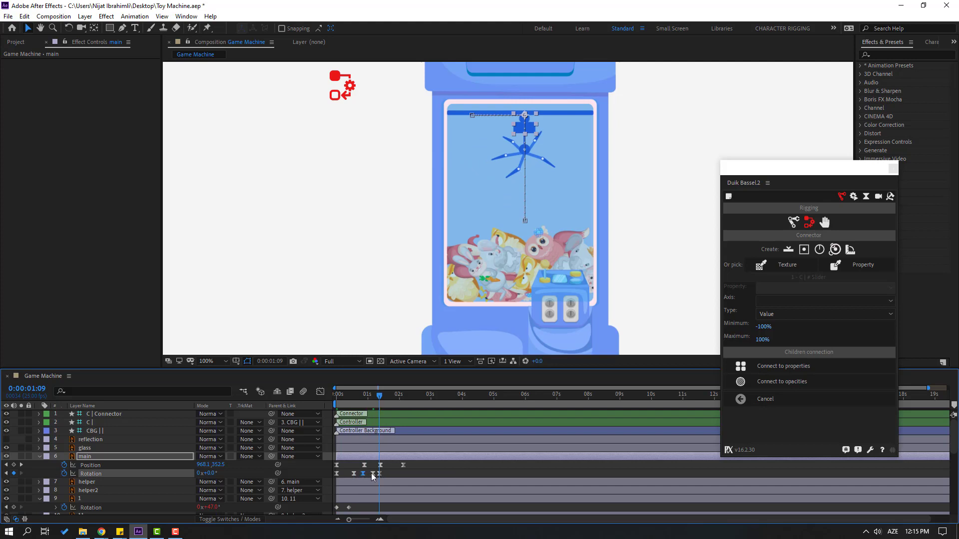
pyautogui.press('space')
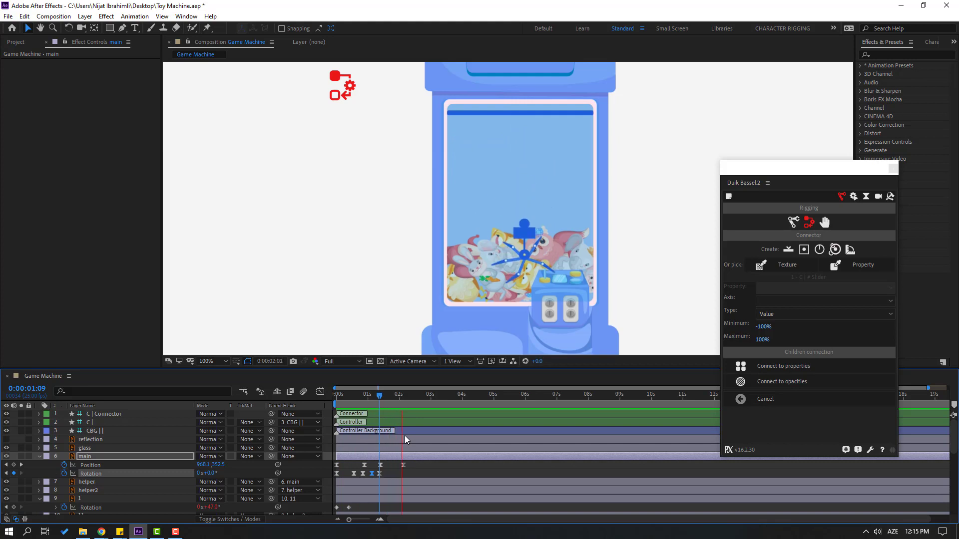
pyautogui.press('space')
# Add a Position keyframe to the C | slider controller at 0:00:01:13
pyautogui.moveTo(366, 395); pyautogui.dragTo(384, 394)
pyautogui.press('.')
pyautogui.press(',')
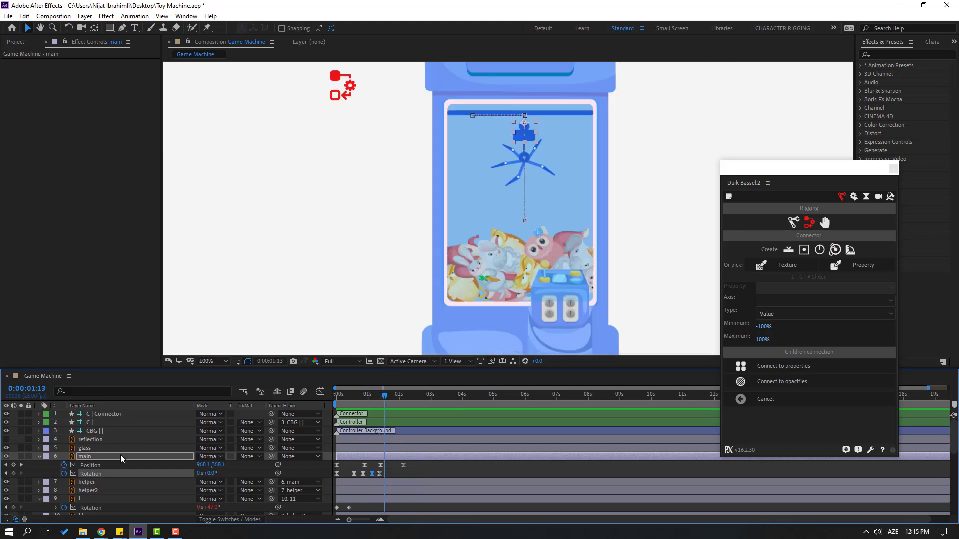
pyautogui.scroll(5, 403, 200)
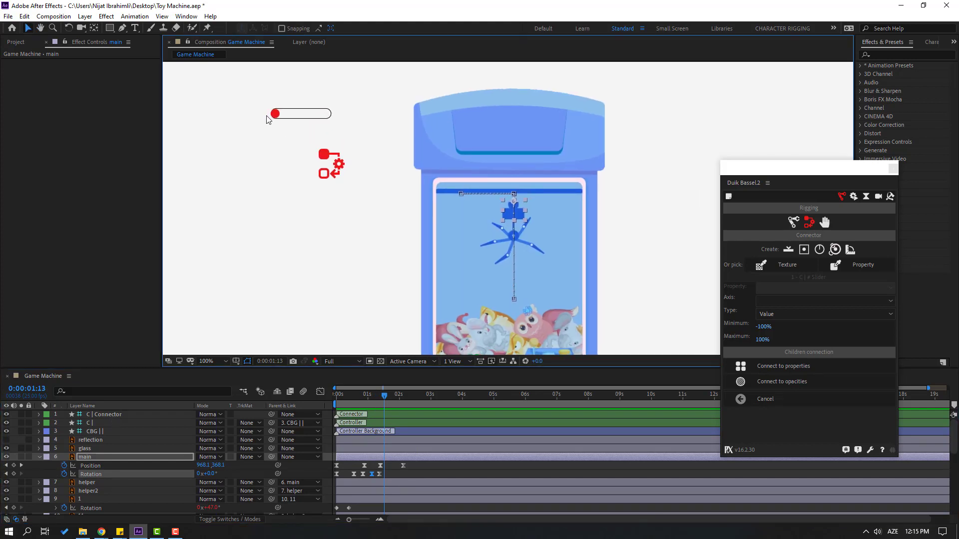
pyautogui.click(275, 117)
pyautogui.scroll(-3, 347, 219)
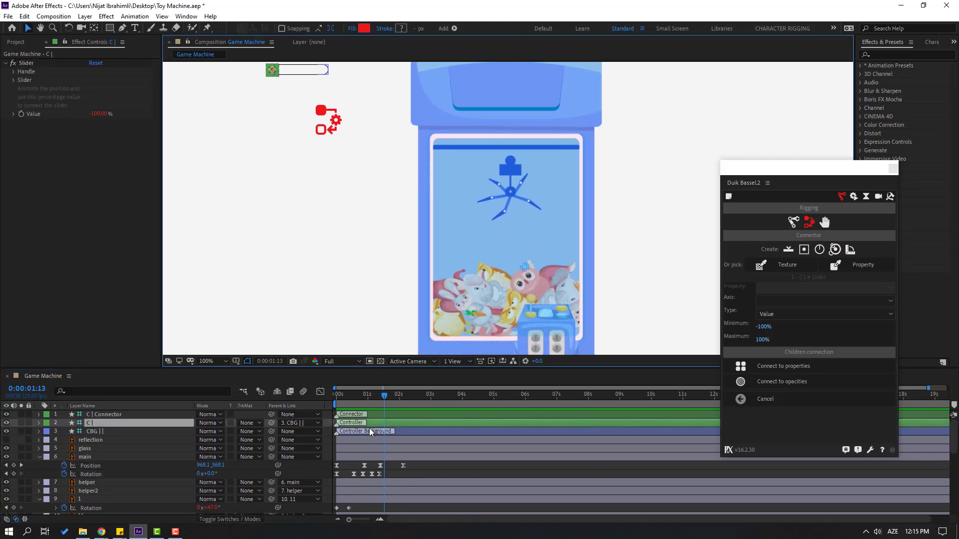
pyautogui.press('p')
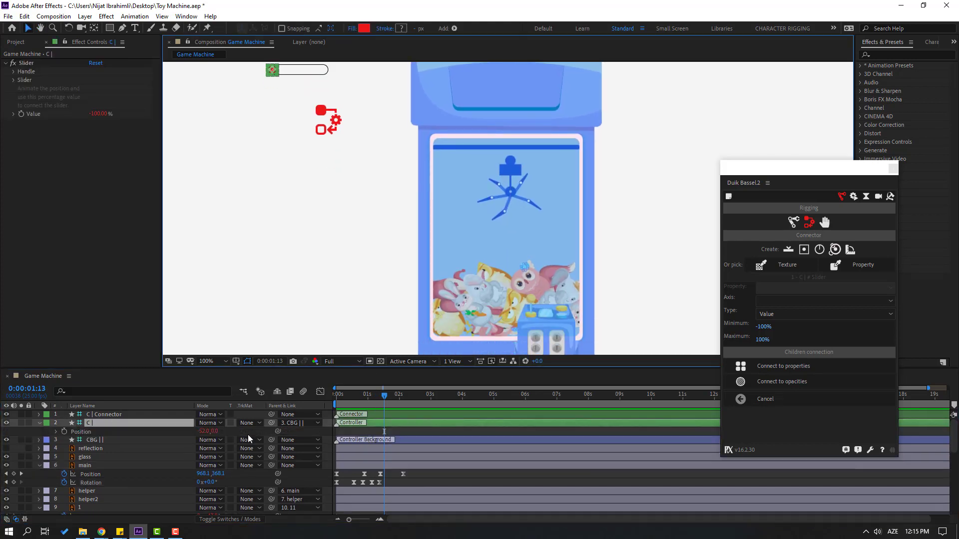
pyautogui.click(64, 431)
# Raise the C | controller's X position at 0:00:02:07 until its slider value is 100%, and scrub back to 0:00:01:19
pyautogui.moveTo(384, 396); pyautogui.dragTo(407, 397)
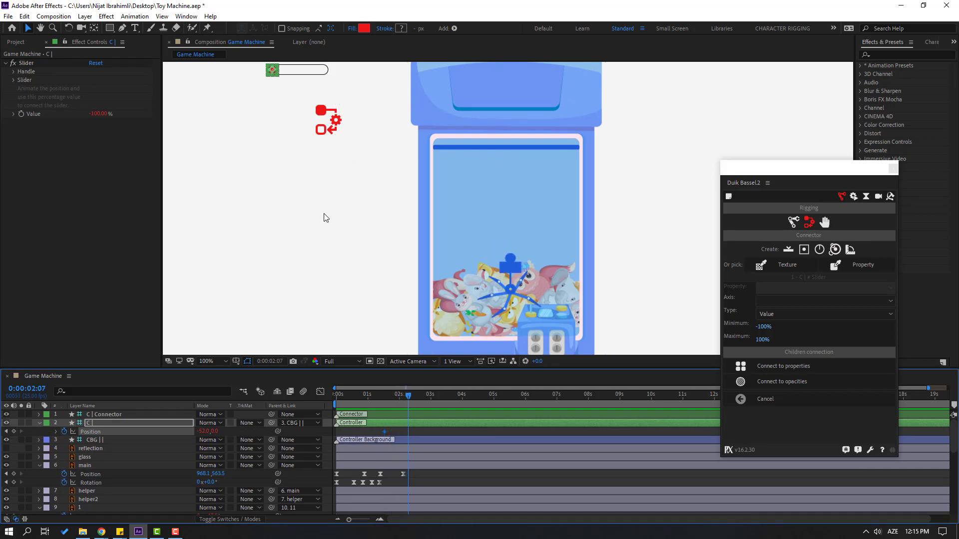
pyautogui.moveTo(201, 433); pyautogui.dragTo(242, 431)
pyautogui.moveTo(244, 431); pyautogui.dragTo(250, 431)
pyautogui.moveTo(408, 396)
pyautogui.mouseDown()
pyautogui.moveTo(368, 395)
pyautogui.moveTo(405, 398)
pyautogui.moveTo(392, 398)
pyautogui.mouseUp()
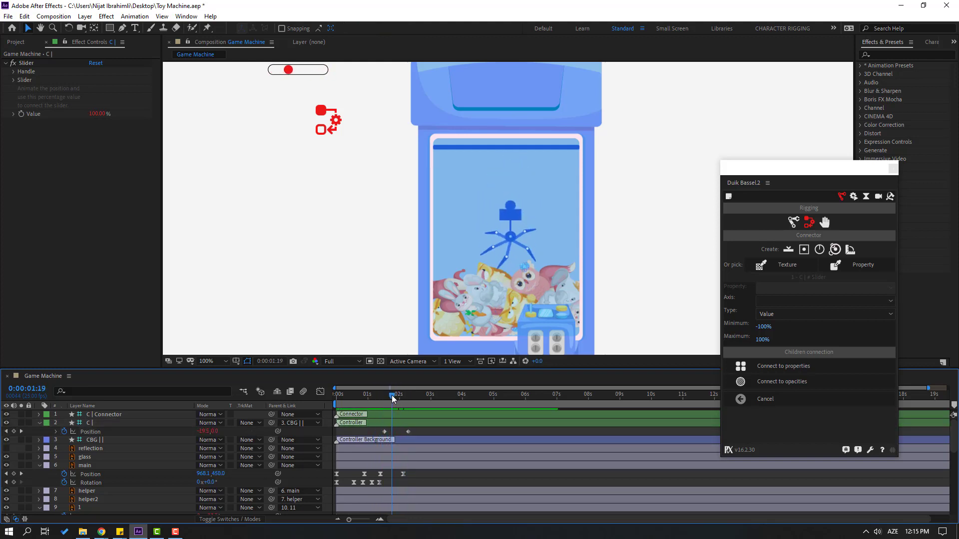
# Apply Easy Ease to both Position keyframes of the C | controller and preview the claw's fingers
pyautogui.click(408, 432)
pyautogui.rightClick(385, 431)
pyautogui.moveTo(450, 424)
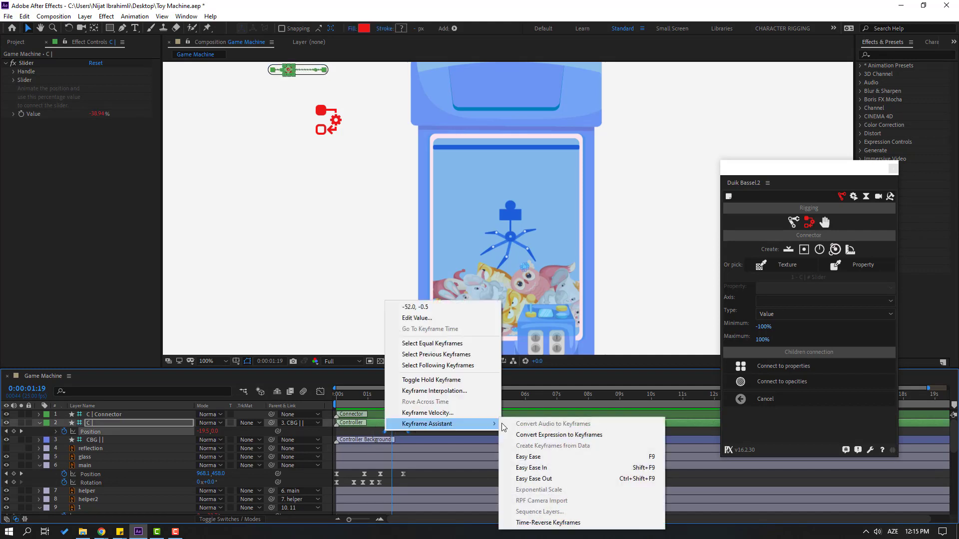
pyautogui.click(518, 457)
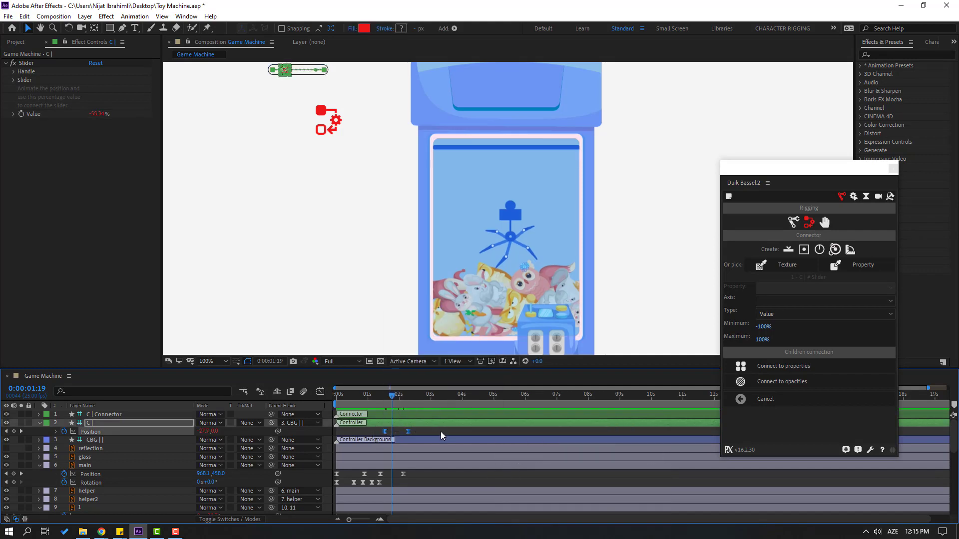
pyautogui.press('space')
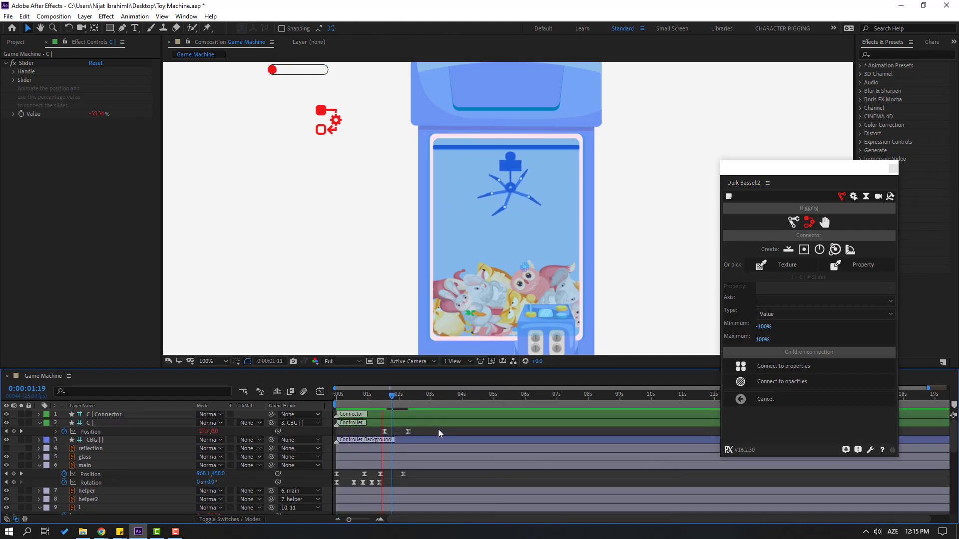
# Shift both Position keyframes of the C | controller about 8 frames earlier and check the motion up to 0:00:02:02
pyautogui.moveTo(384, 432); pyautogui.dragTo(374, 432)
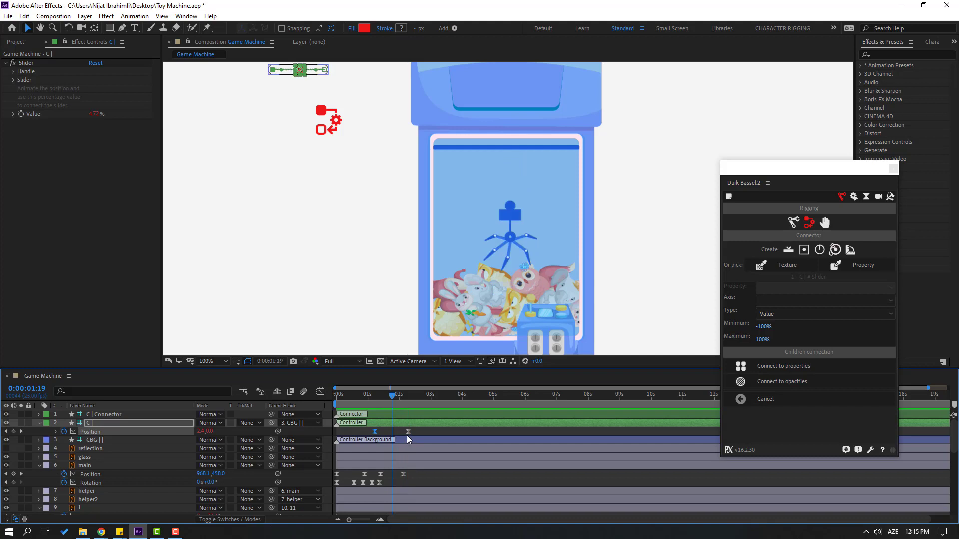
pyautogui.moveTo(408, 431); pyautogui.dragTo(398, 432)
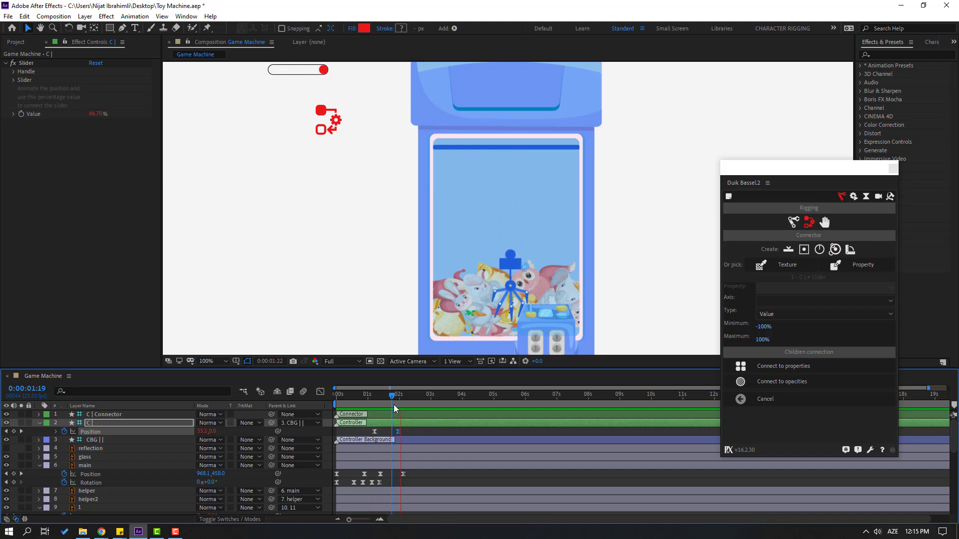
pyautogui.moveTo(395, 399); pyautogui.dragTo(400, 400)
# Collapse the animated properties of all layers and enlarge the timeline to show the whole layer stack
pyautogui.scroll(-3, 146, 472)
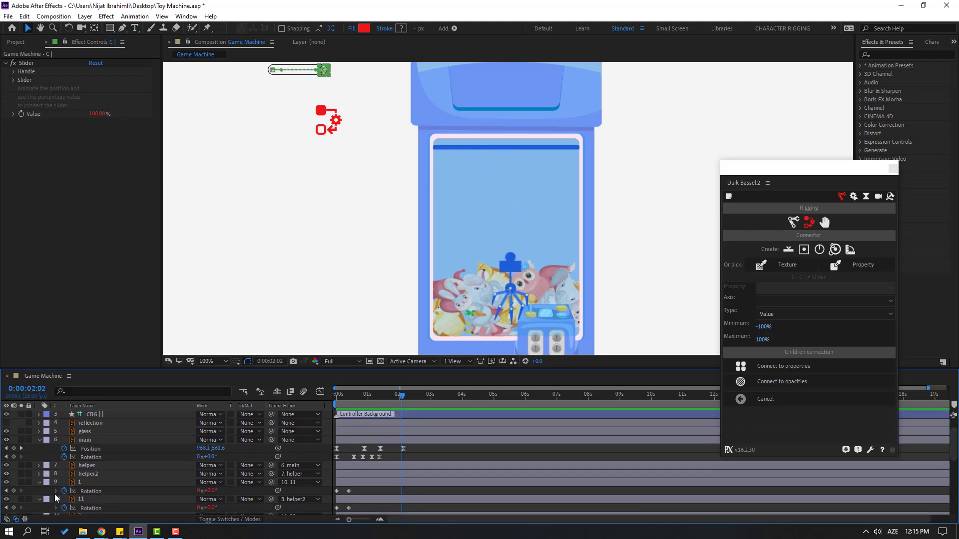
pyautogui.hotkey('ctrl', 'a')
pyautogui.press('u')
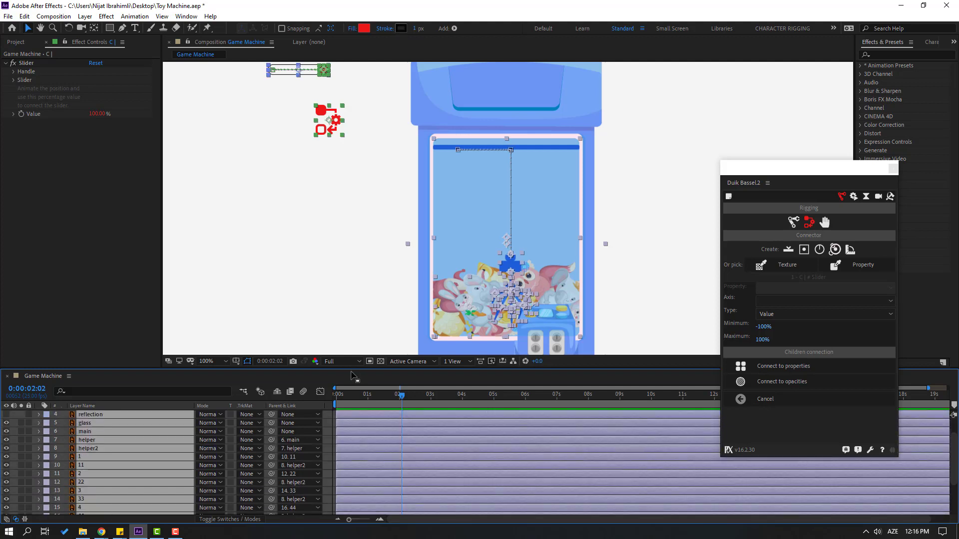
pyautogui.moveTo(352, 371); pyautogui.dragTo(351, 275)
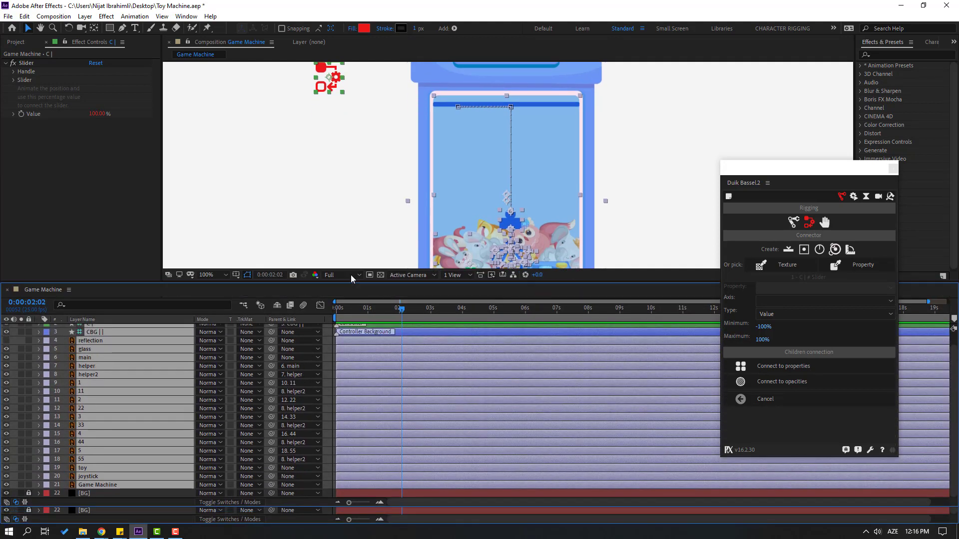
pyautogui.click(97, 505)
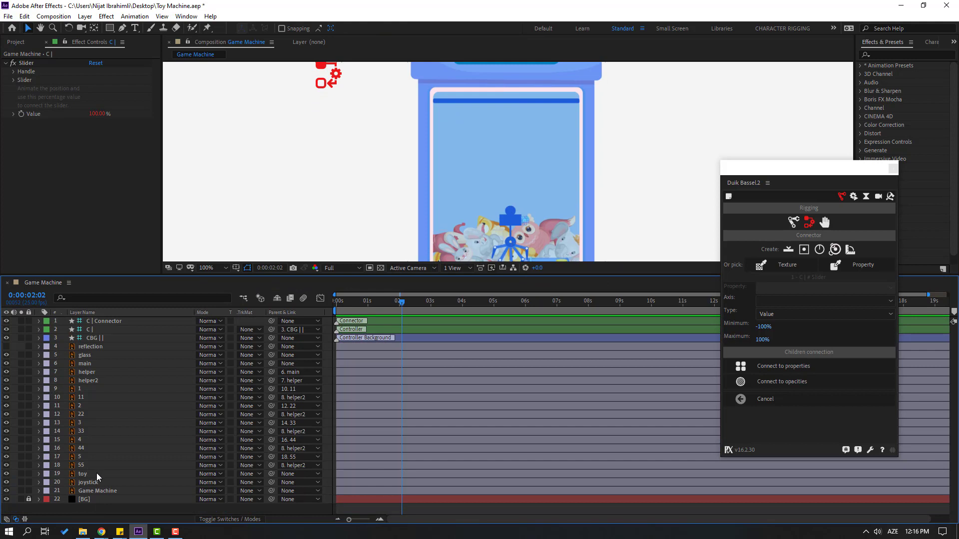
# Move the toy slightly toward the claw and reorder its layer between layers 44 and 5
pyautogui.click(98, 474)
pyautogui.moveTo(493, 178); pyautogui.dragTo(464, 128)
pyautogui.scroll(2, 523, 212)
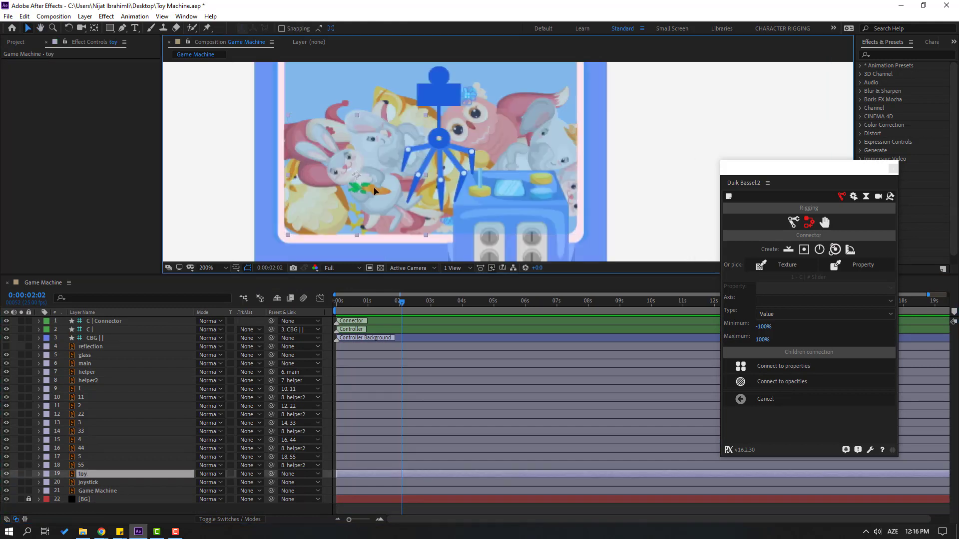
pyautogui.moveTo(372, 195); pyautogui.dragTo(391, 190)
pyautogui.press('Return')
pyautogui.moveTo(84, 475); pyautogui.dragTo(92, 457)
# Try the toy directly beneath the claw, and place it back to the left of the claw's centre
pyautogui.moveTo(392, 203); pyautogui.dragTo(418, 204)
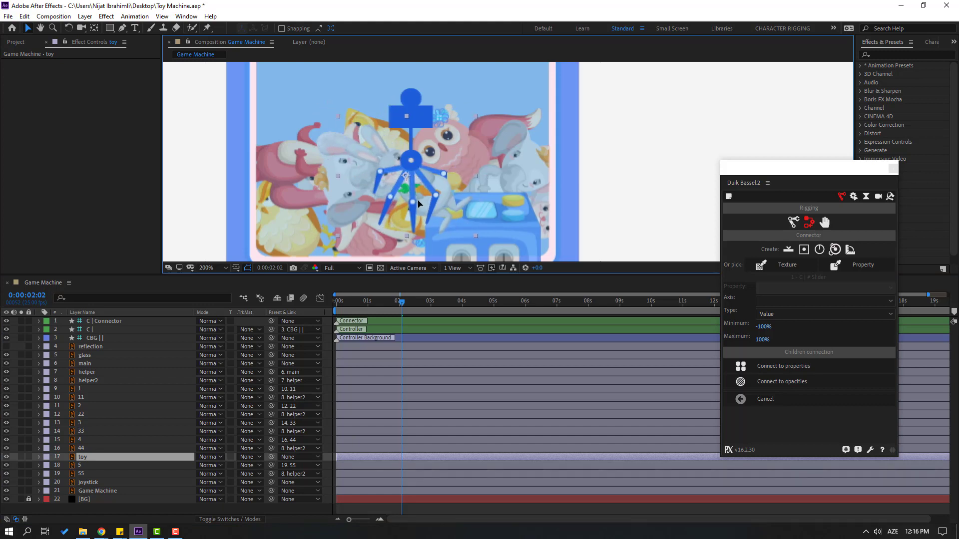
pyautogui.press('Return')
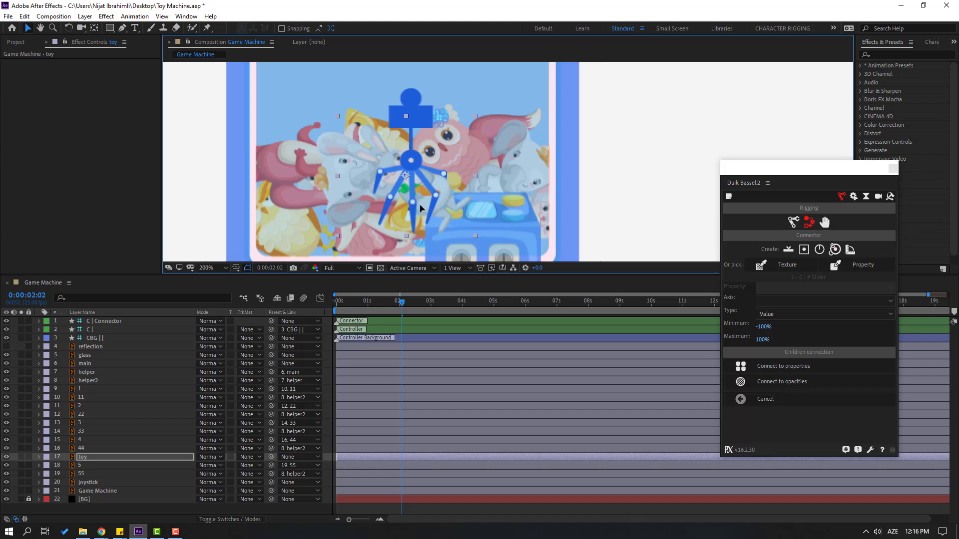
pyautogui.moveTo(419, 209); pyautogui.dragTo(375, 211)
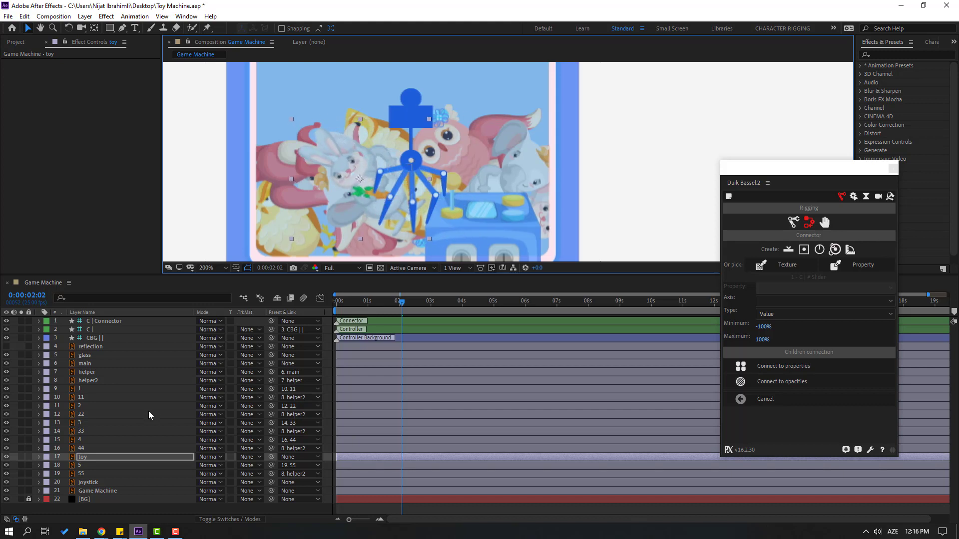
# Select all Position keyframes of the main layer and shift the claw's path left, with X 928.1 at 0:00:00:22
pyautogui.click(93, 366)
pyautogui.press('p')
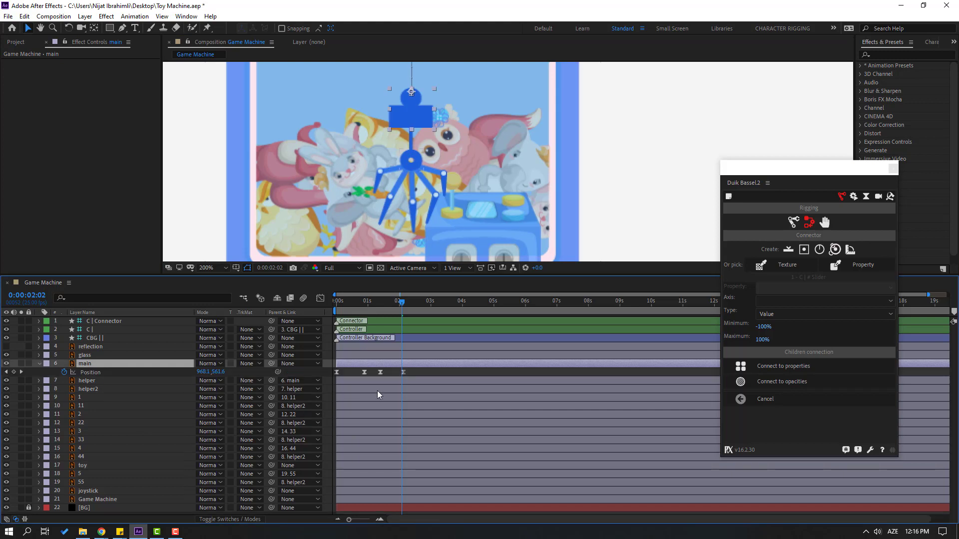
pyautogui.scroll(-3, 494, 159)
pyautogui.scroll(1, 524, 220)
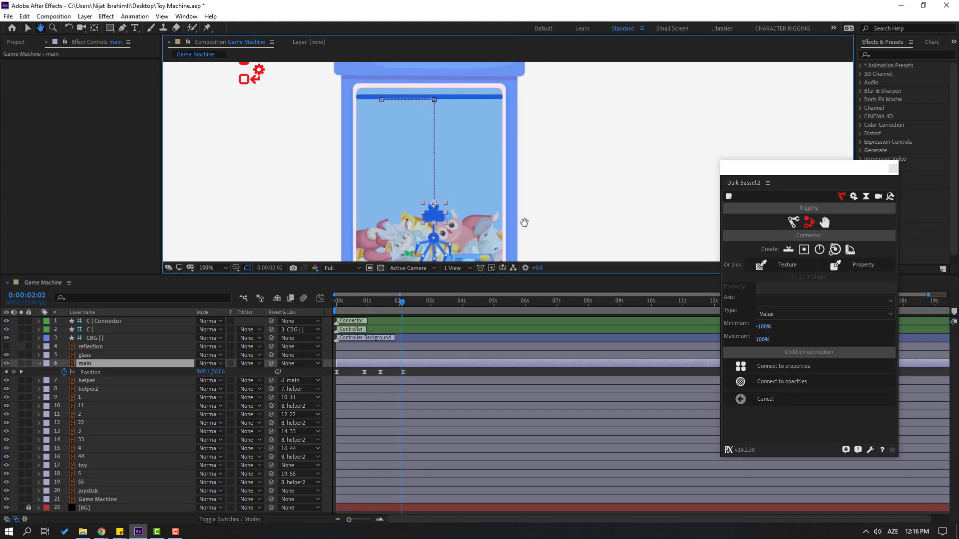
pyautogui.moveTo(352, 303); pyautogui.dragTo(378, 303)
pyautogui.moveTo(419, 377); pyautogui.dragTo(334, 369)
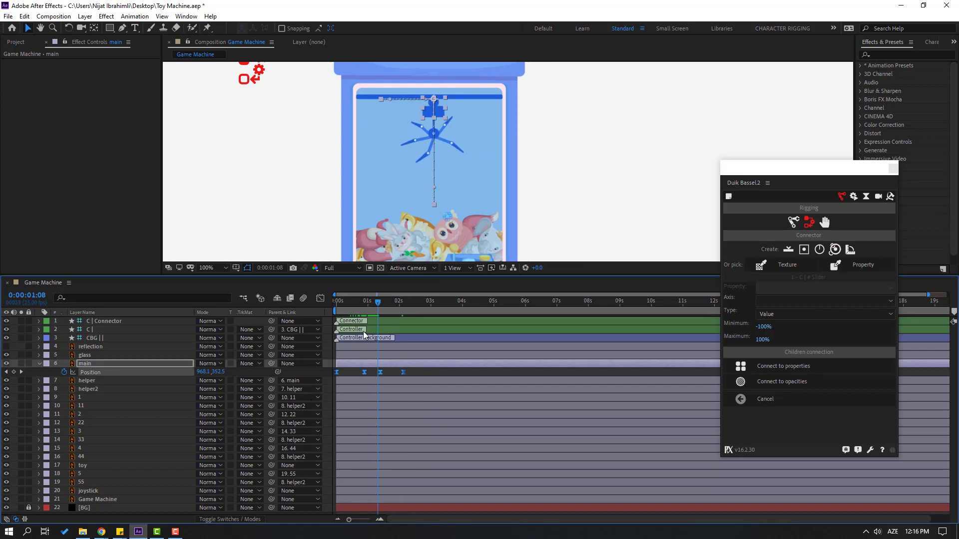
pyautogui.moveTo(371, 303); pyautogui.dragTo(366, 304)
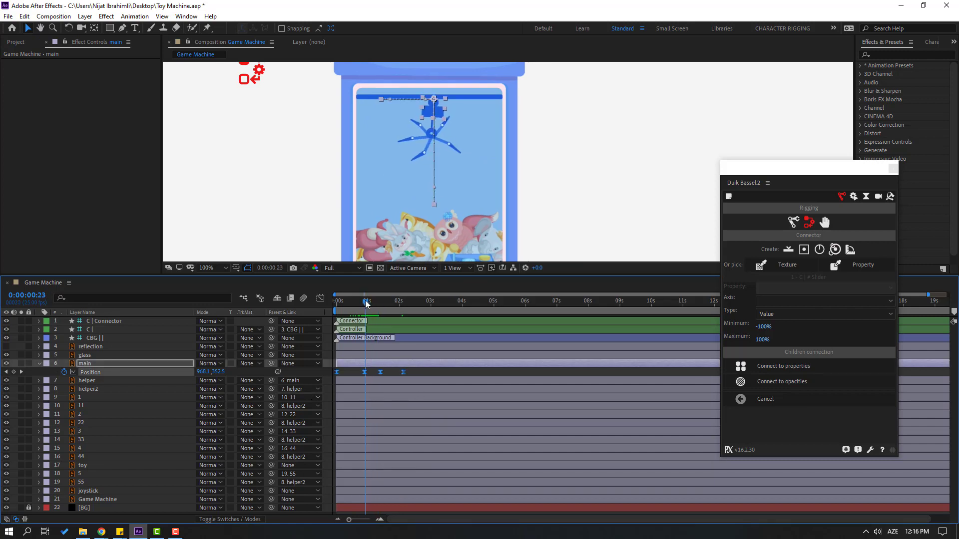
pyautogui.press('pageup')
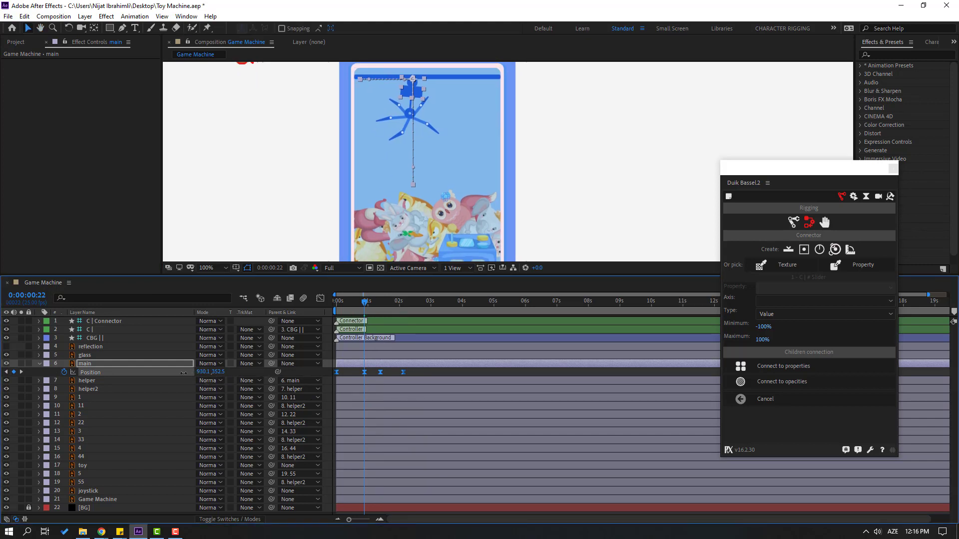
pyautogui.click(447, 378)
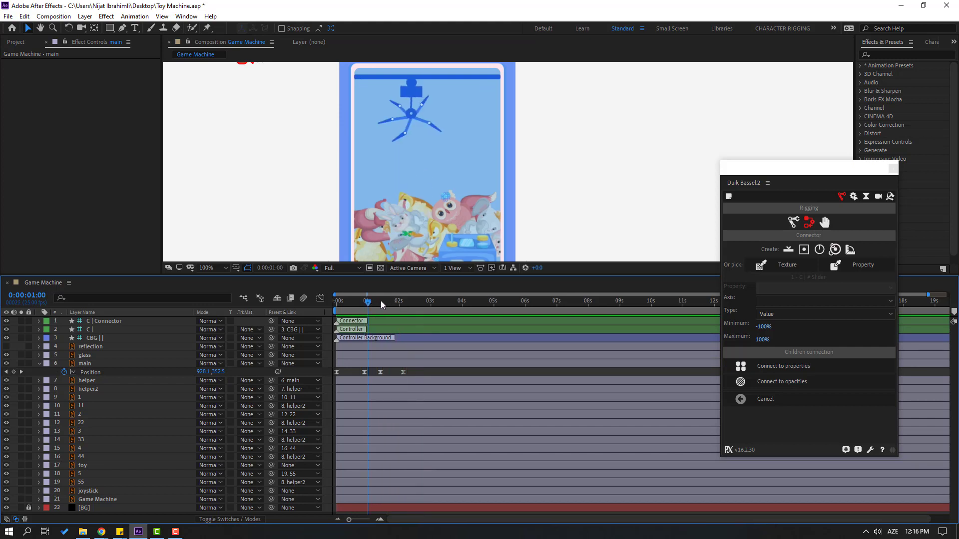
# At 0:00:02:17, shift the toy layer slightly right so it sits centred within the closed claw, and preview the animation
pyautogui.click(398, 304)
pyautogui.moveTo(405, 305)
pyautogui.mouseDown()
pyautogui.moveTo(389, 305)
pyautogui.moveTo(420, 305)
pyautogui.mouseUp()
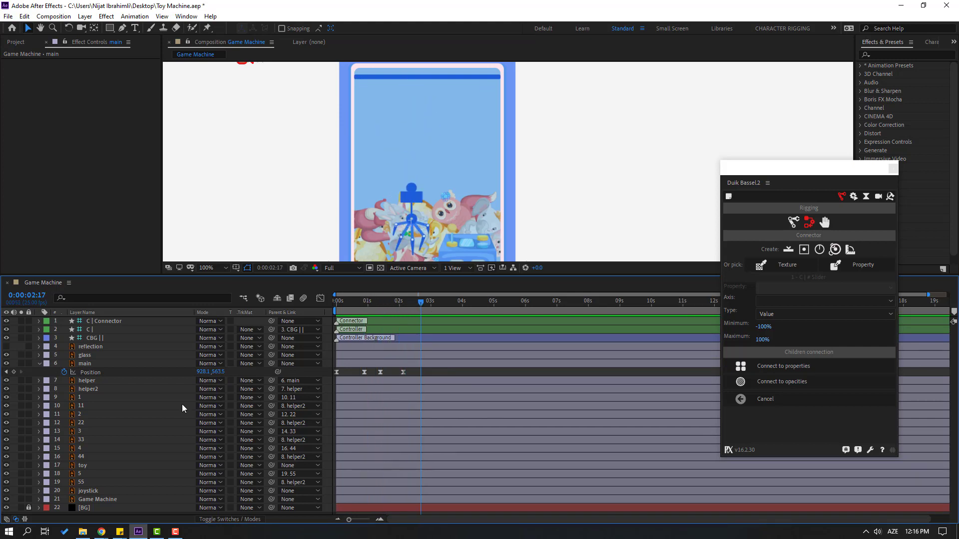
pyautogui.click(83, 466)
pyautogui.press('.')
pyautogui.press('.')
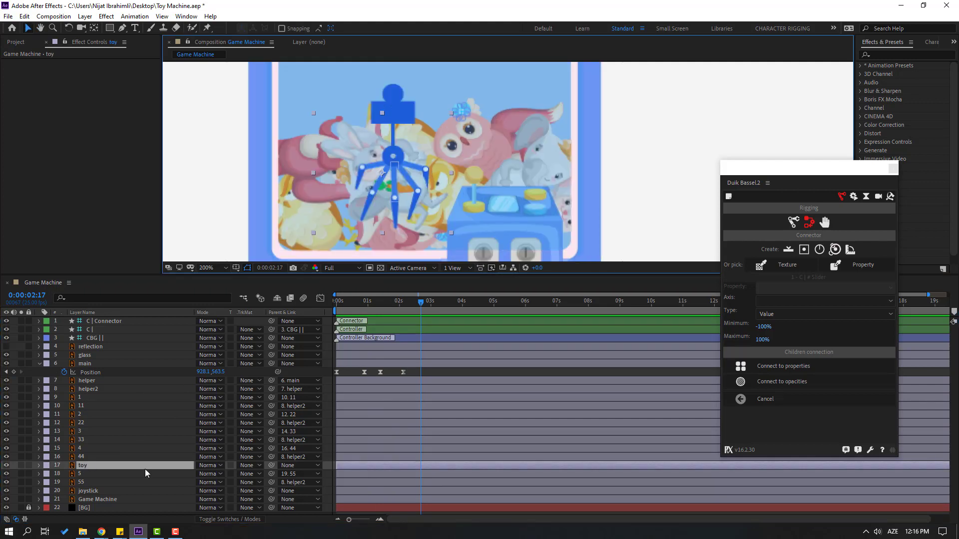
pyautogui.click(78, 475)
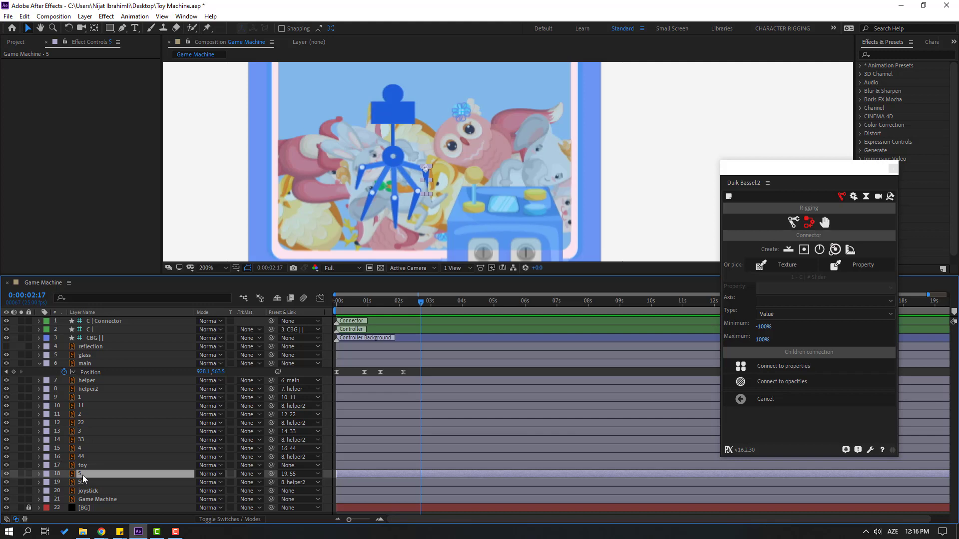
pyautogui.click(84, 466)
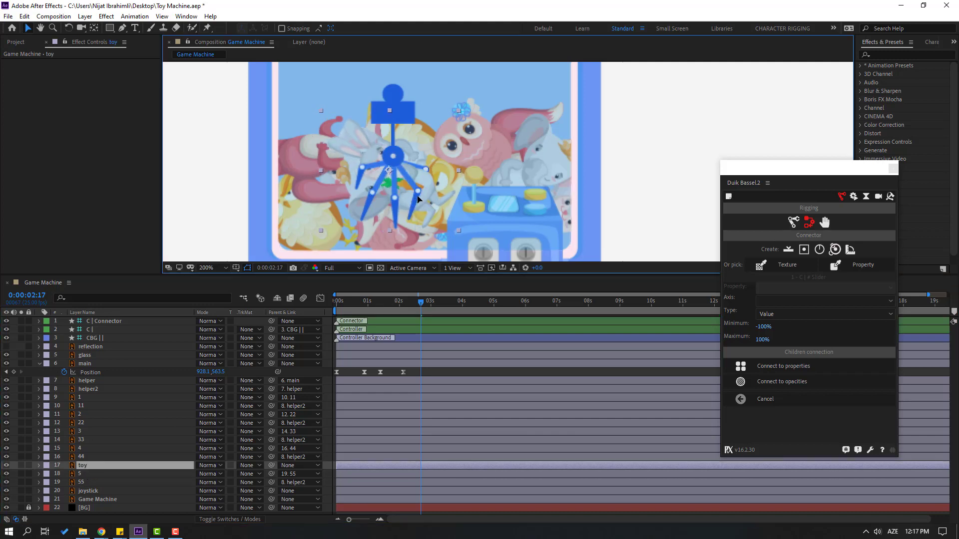
pyautogui.press('F2')
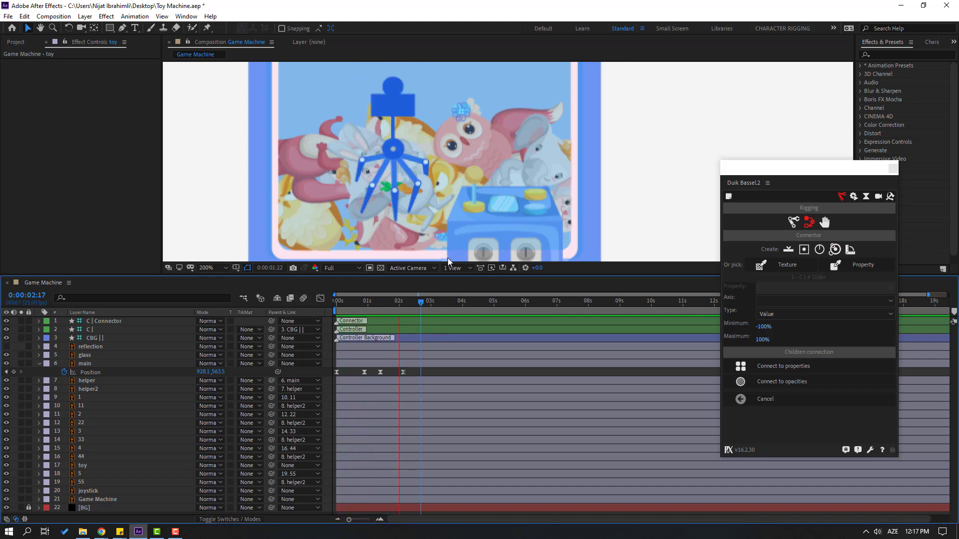
# Split the toy layer at 0:00:02:11 and parent the resulting toy 2 layer to main
pyautogui.moveTo(380, 305); pyautogui.dragTo(413, 305)
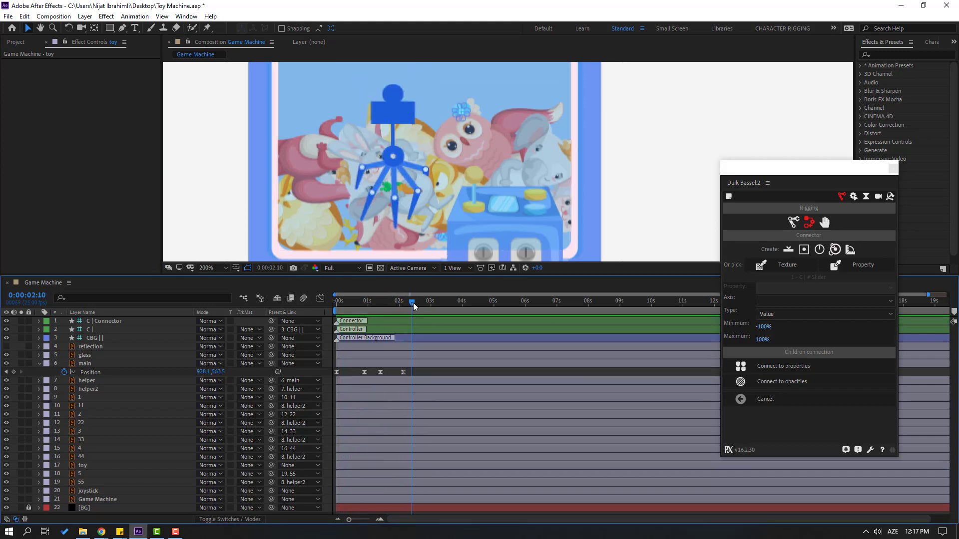
pyautogui.click(92, 469)
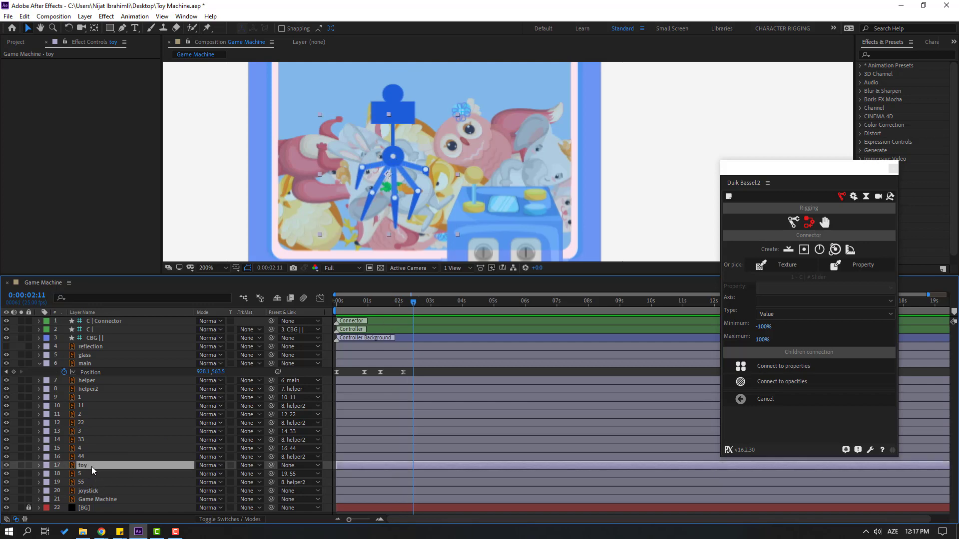
pyautogui.click(25, 16)
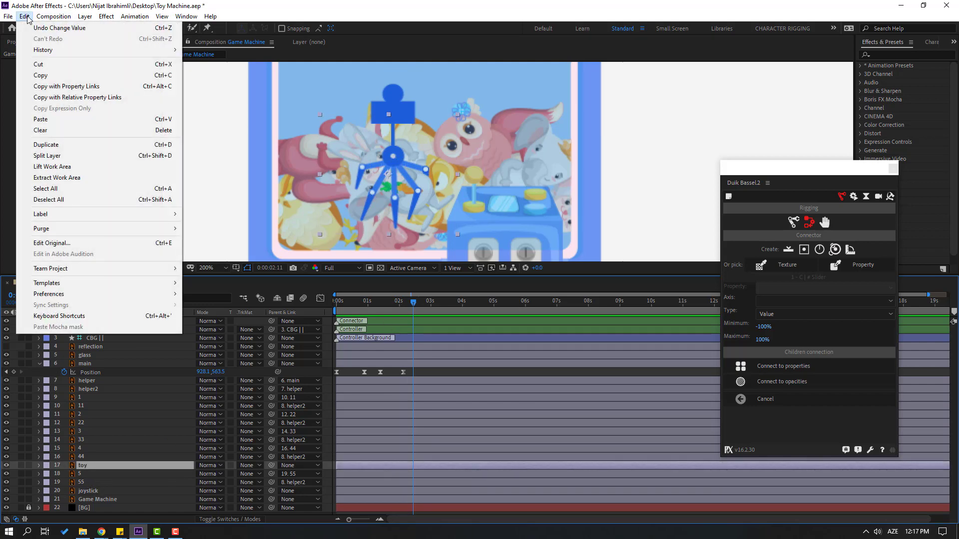
pyautogui.click(145, 159)
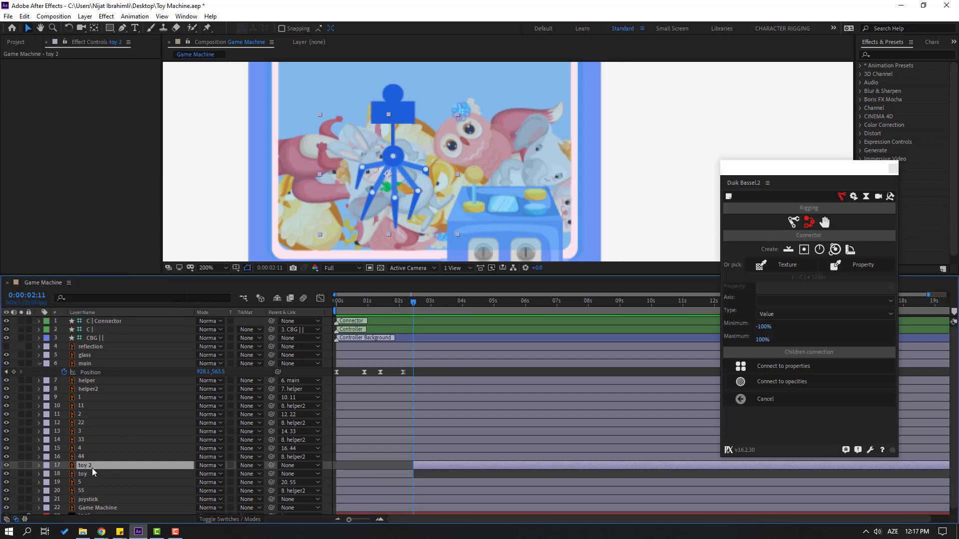
pyautogui.moveTo(271, 465); pyautogui.dragTo(83, 370)
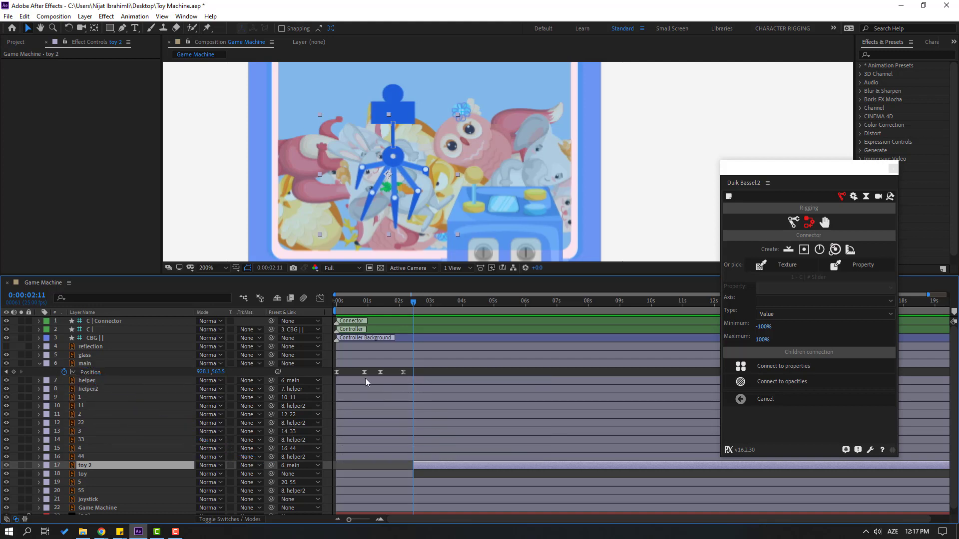
# Close the Duik panel, then keyframe main's Position at 0:00:02:11 and raise the claw to 928.1, 352.5 at 0:00:03:11
pyautogui.click(436, 375)
pyautogui.click(892, 168)
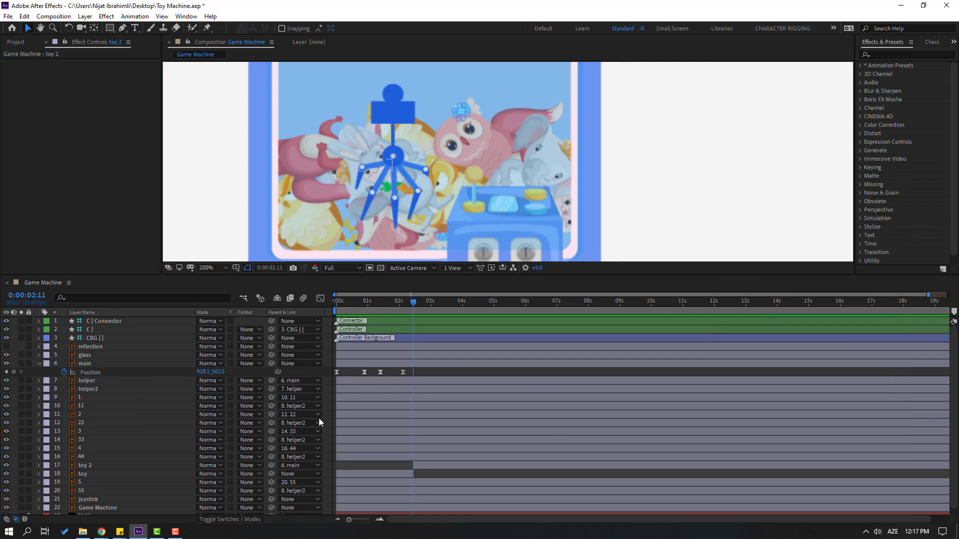
pyautogui.click(83, 372)
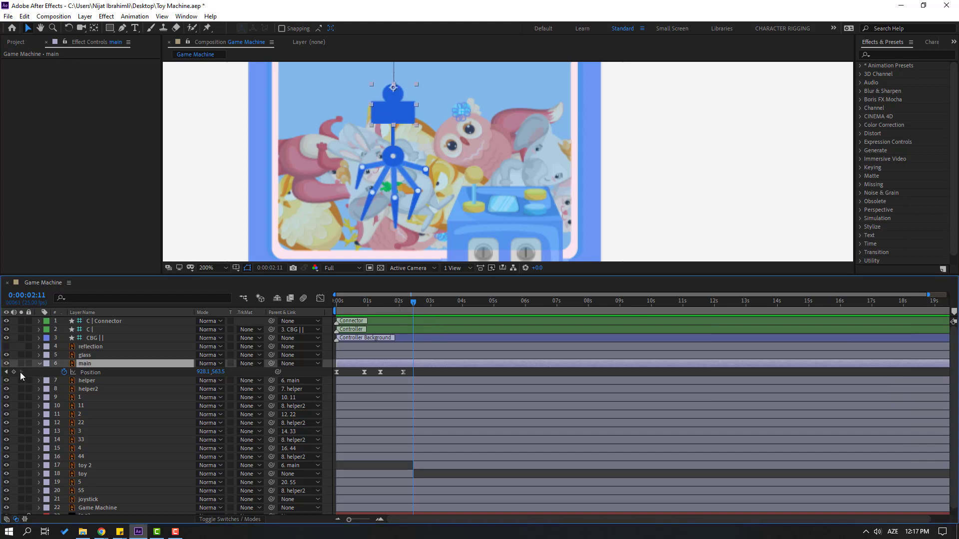
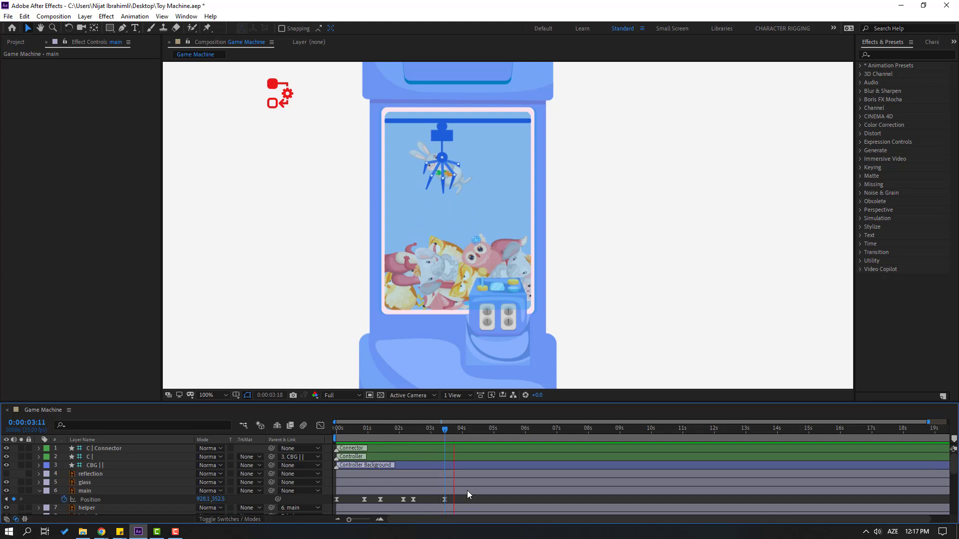
# Show main's Rotation alongside its Position and add a Rotation keyframe at 0:00:02:11
pyautogui.click(412, 441)
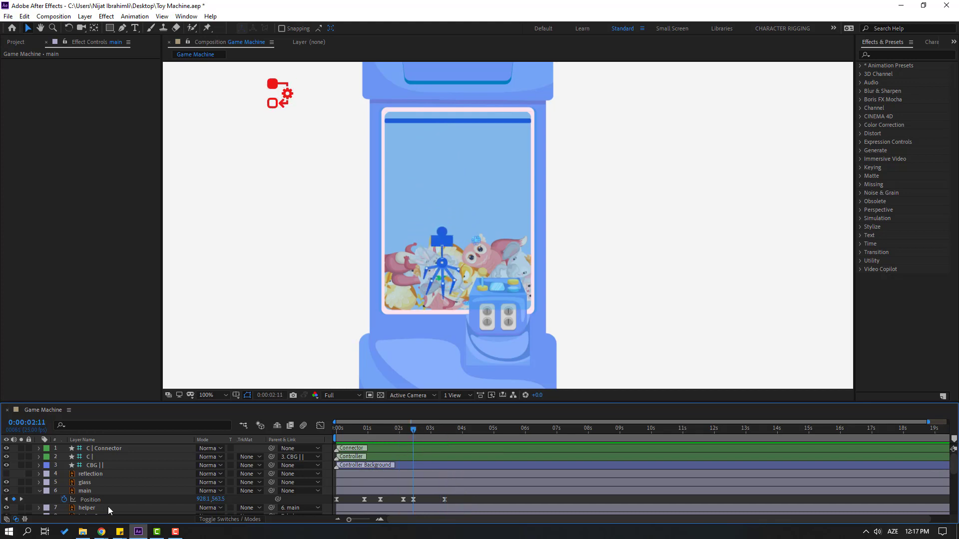
pyautogui.click(89, 490)
pyautogui.scroll(-1, 166, 481)
pyautogui.hotkey('shift', 'r')
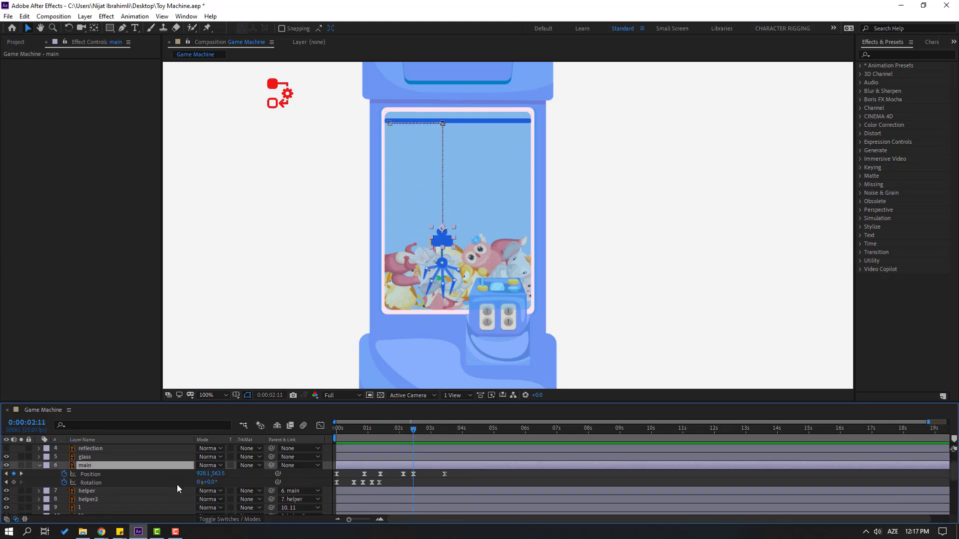
pyautogui.click(14, 482)
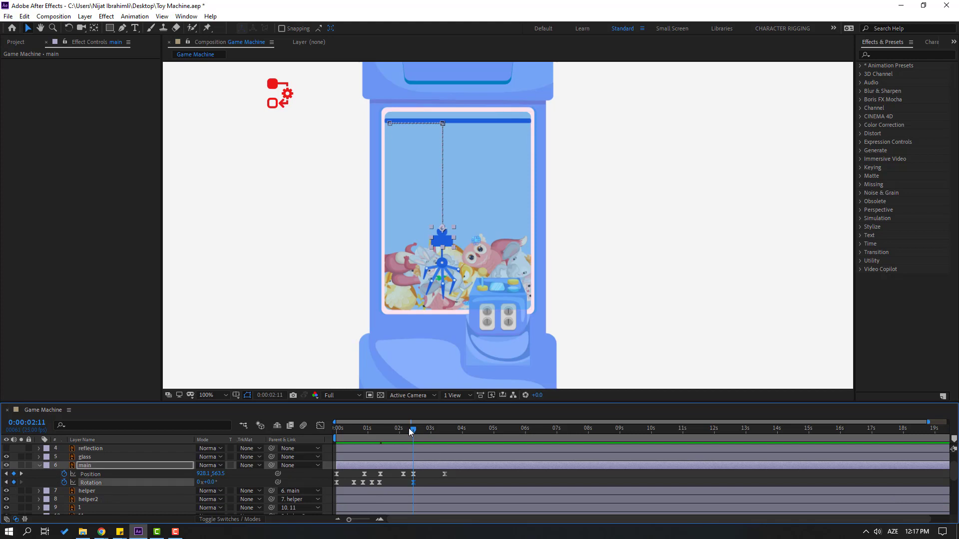
# Set main's Rotation to 4° at 0:00:03:02
pyautogui.moveTo(408, 428); pyautogui.dragTo(433, 430)
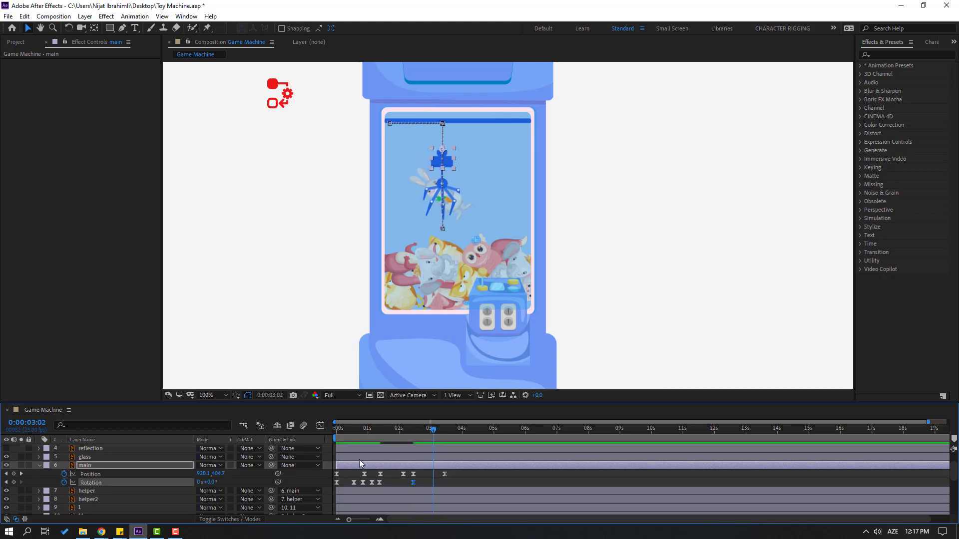
pyautogui.click(210, 482)
pyautogui.write('3')
pyautogui.press('Return')
pyautogui.click(213, 482)
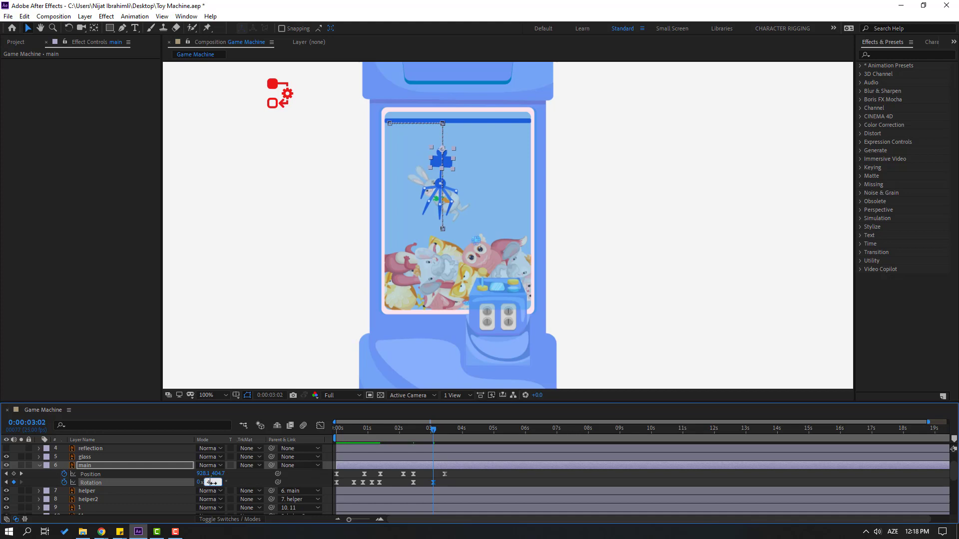
pyautogui.write('4')
pyautogui.press('Return')
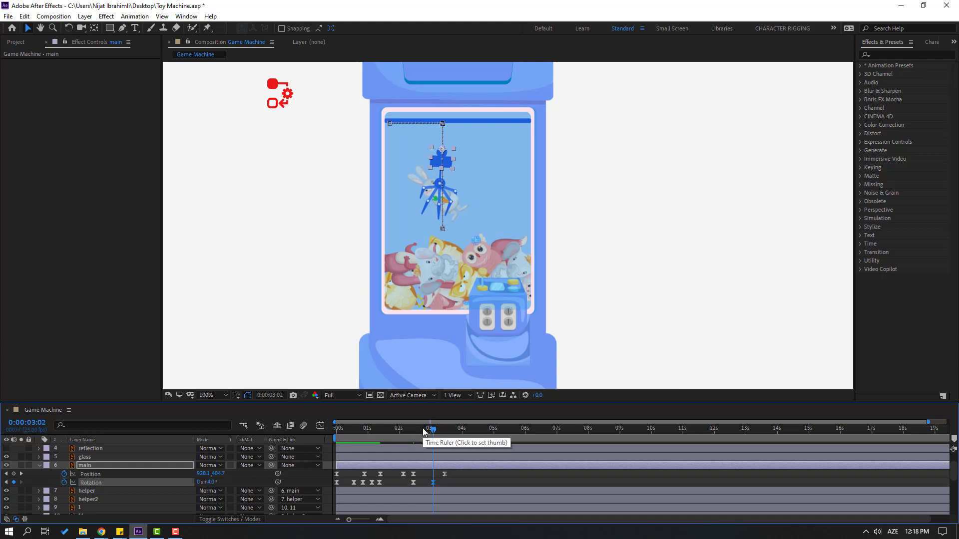
# Set main's Rotation to -2° at 0:00:03:05
pyautogui.press('pagedown')
pyautogui.press('pagedown')
pyautogui.press('pagedown')
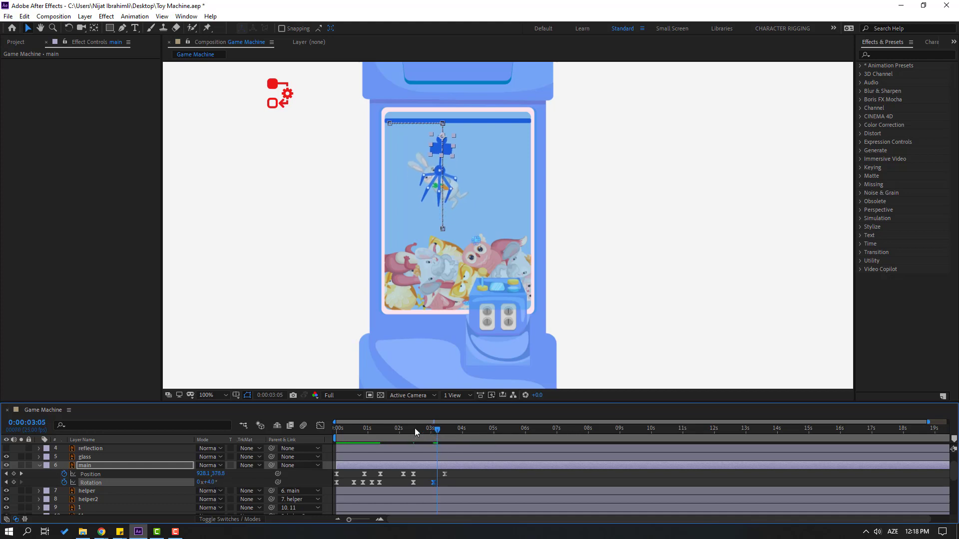
pyautogui.click(211, 482)
pyautogui.write('-2')
pyautogui.press('Return')
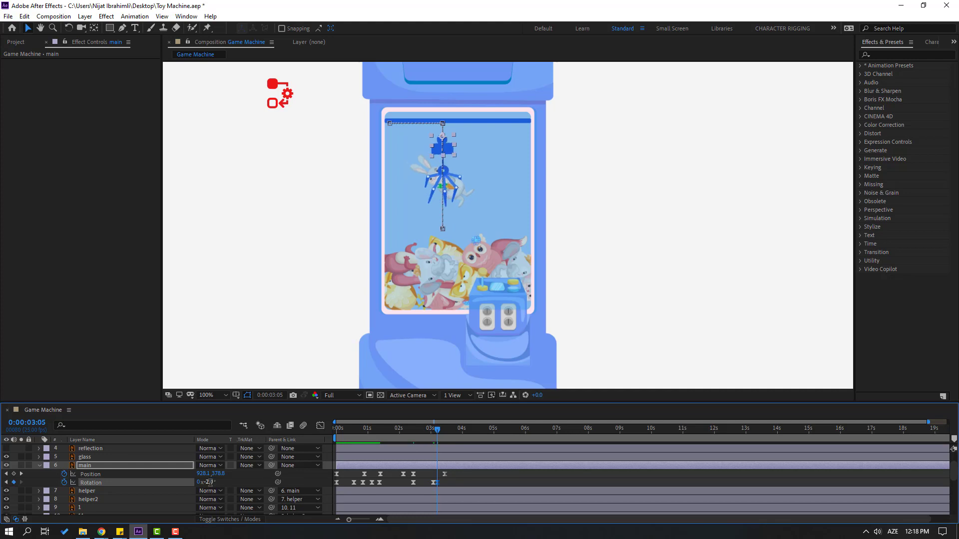
# Set main's Rotation to 0° at 0:00:03:08
pyautogui.press('pagedown')
pyautogui.press('pagedown')
pyautogui.press('pagedown')
pyautogui.click(210, 483)
pyautogui.write('0')
pyautogui.press('Return')
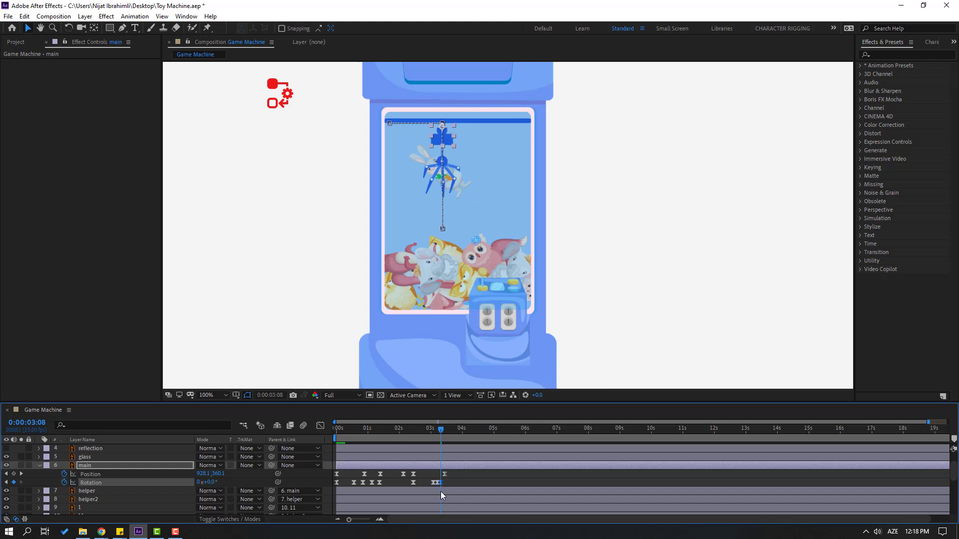
# Spread main's last three Rotation keyframes slightly apart, start the work area just before two seconds, and preview the swing
pyautogui.moveTo(442, 482); pyautogui.dragTo(432, 483)
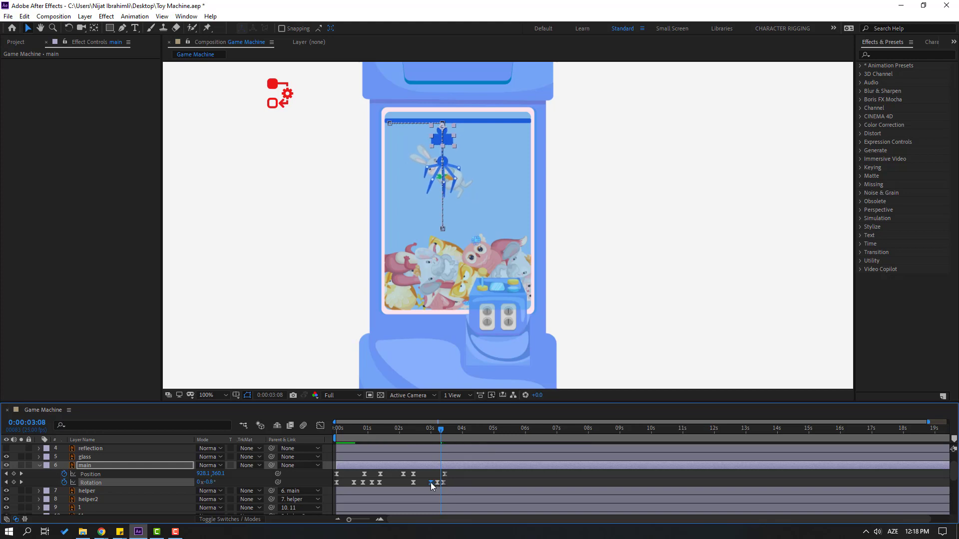
pyautogui.moveTo(341, 441); pyautogui.dragTo(395, 439)
pyautogui.press('space')
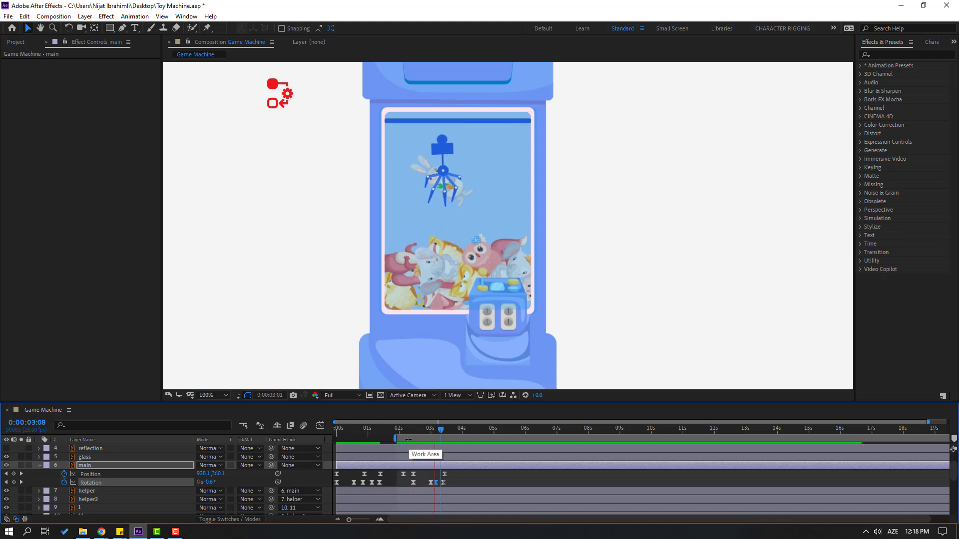
pyautogui.press('space')
# Space main's last three Rotation keyframes wider, to 0:00:02:23, 0:00:03:09 and 0:00:03:22, previewing the swing between adjustments
pyautogui.moveTo(455, 488)
pyautogui.mouseDown()
pyautogui.moveTo(427, 479)
pyautogui.moveTo(445, 483)
pyautogui.mouseUp()
pyautogui.click(442, 483)
pyautogui.press('space')
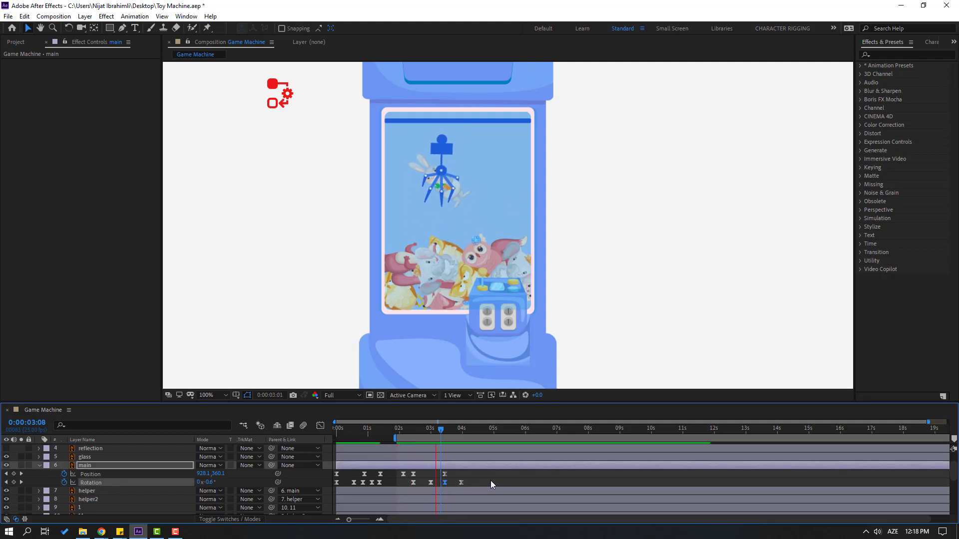
pyautogui.press('space')
pyautogui.moveTo(462, 487); pyautogui.dragTo(442, 483)
pyautogui.click(446, 449)
# Set main's Rotation keyframe at 0:00:02:23 to 6°
pyautogui.click(427, 433)
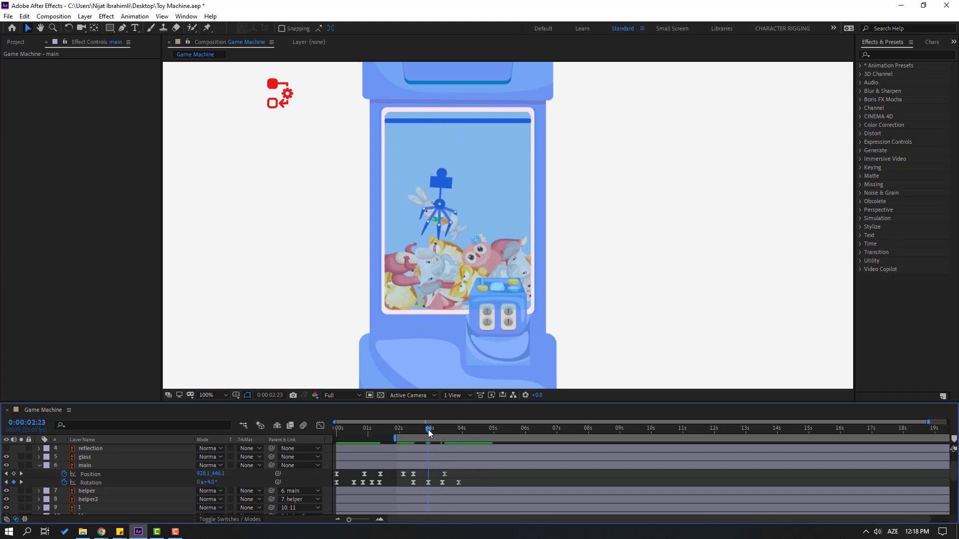
pyautogui.click(428, 482)
pyautogui.click(211, 483)
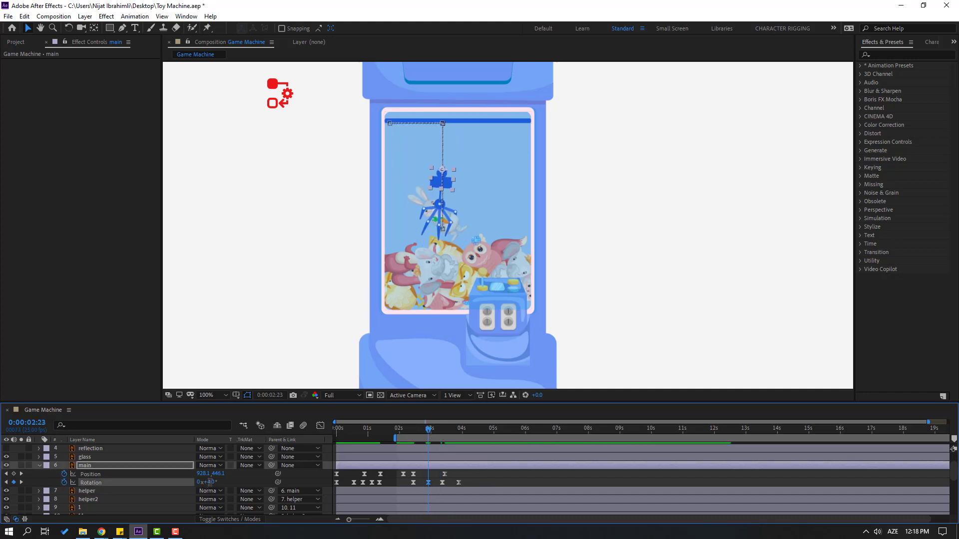
pyautogui.press('Return')
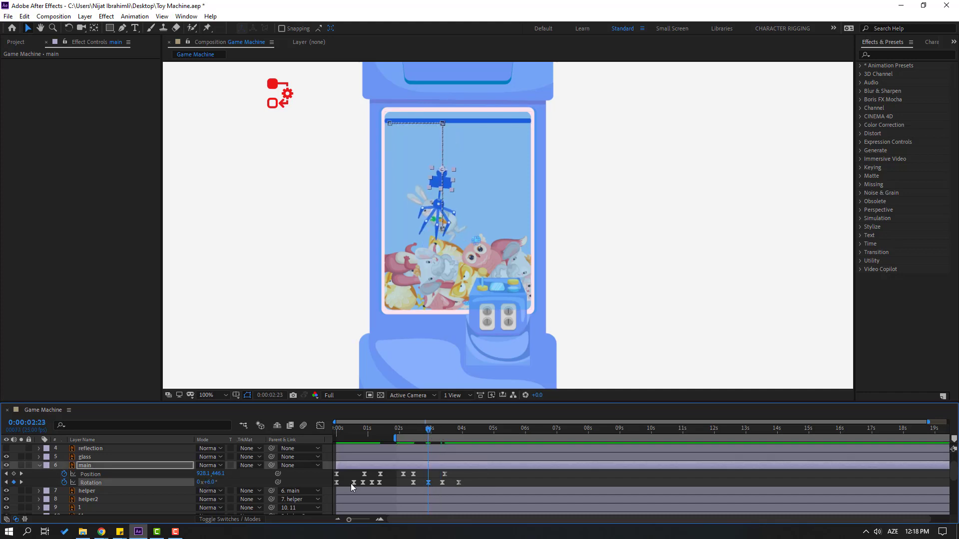
# Set main's Rotation keyframe at 0:00:03:09 to -4°
pyautogui.moveTo(431, 433); pyautogui.dragTo(442, 434)
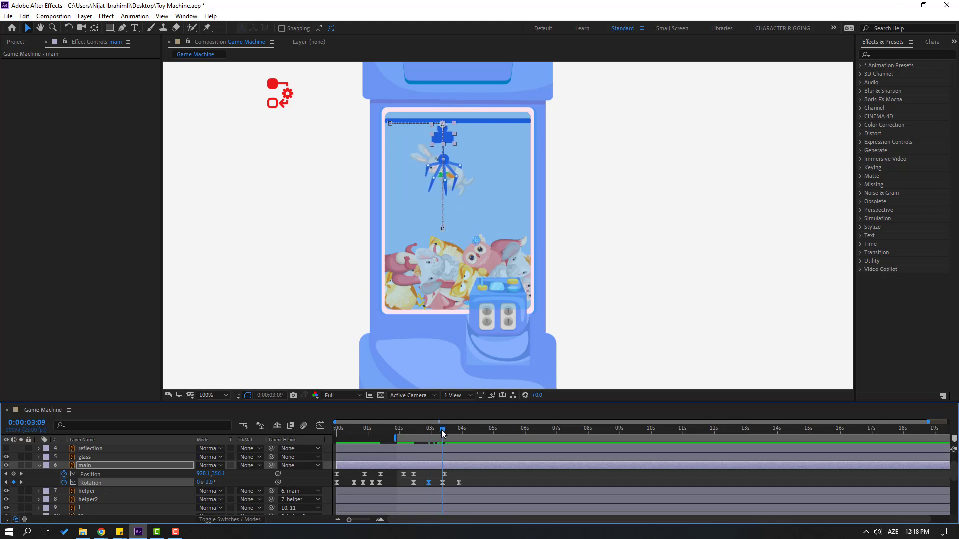
pyautogui.click(209, 482)
pyautogui.write('-0.1')
pyautogui.press('Return')
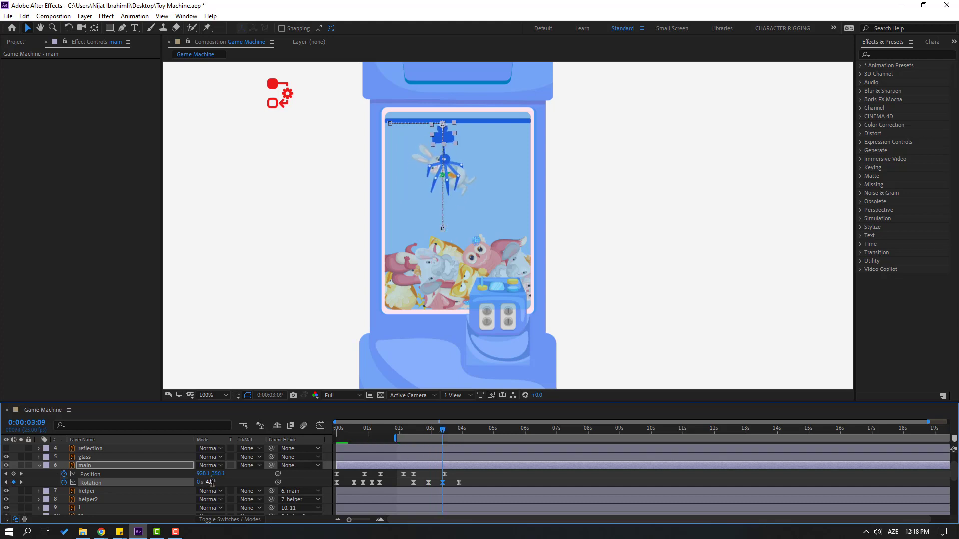
# Set main's Rotation keyframe at 0:00:03:22 to 2°
pyautogui.moveTo(453, 429); pyautogui.dragTo(461, 437)
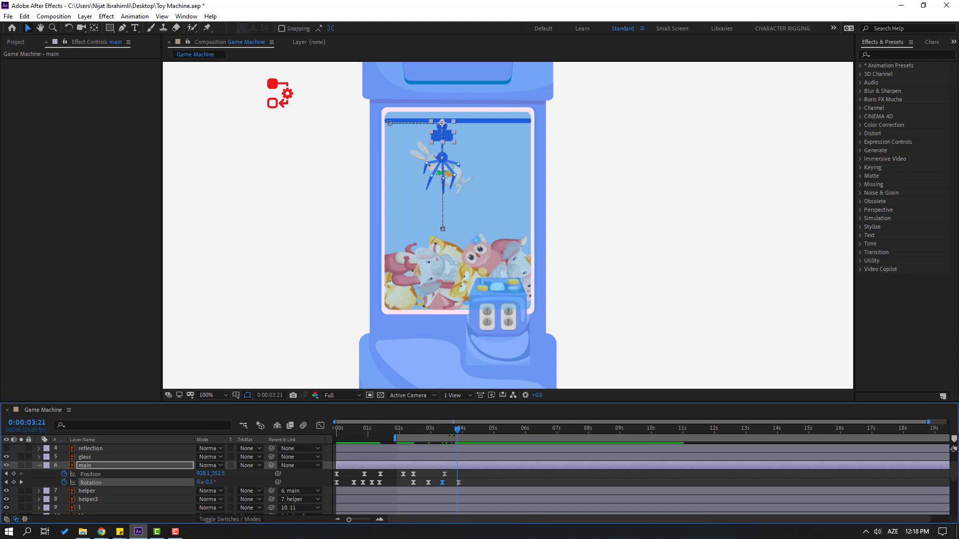
pyautogui.press('pagedown')
pyautogui.click(209, 482)
pyautogui.write('2')
pyautogui.press('Return')
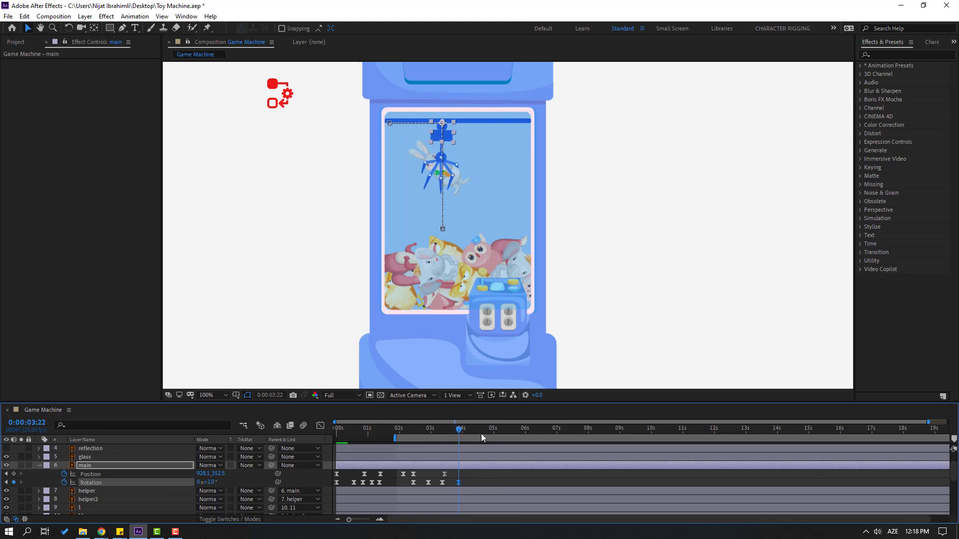
# End the swing with main's Rotation at 0° at 0:00:04:10, and preview the result
pyautogui.moveTo(473, 436); pyautogui.dragTo(476, 436)
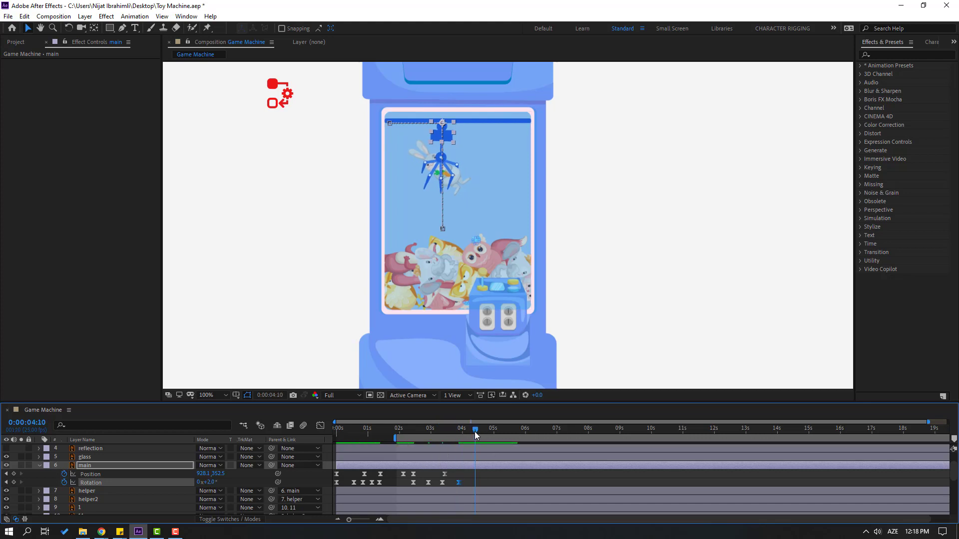
pyautogui.click(209, 483)
pyautogui.write('0')
pyautogui.press('Return')
pyautogui.press('space')
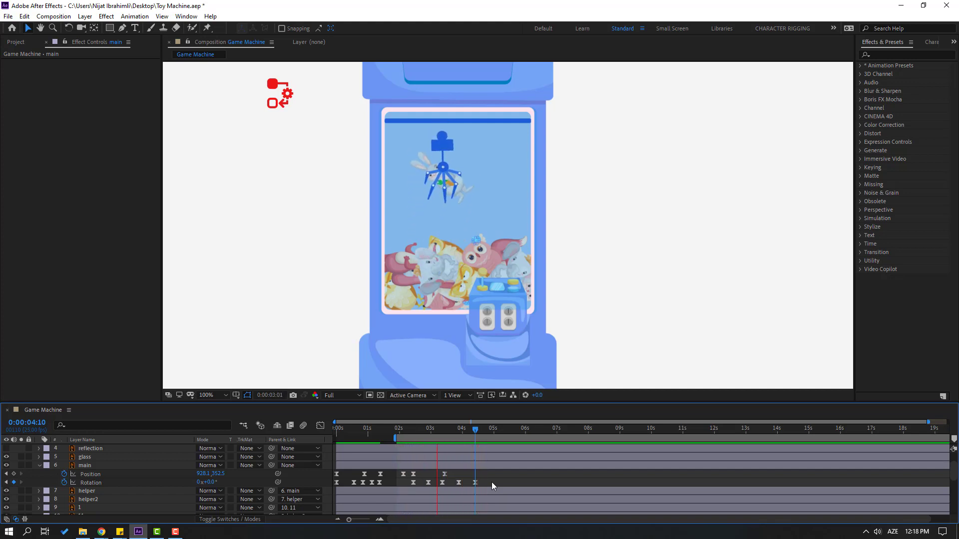
pyautogui.press('space')
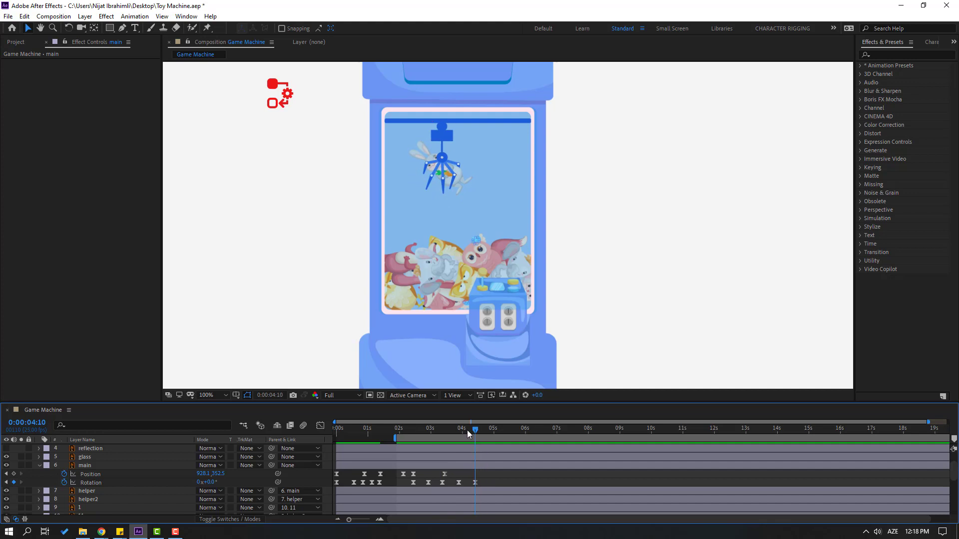
# Add a holding Position keyframe to main at 0:00:04:15 and paste a copy of its first Position keyframe at 0:00:06:04
pyautogui.click(478, 432)
pyautogui.click(14, 473)
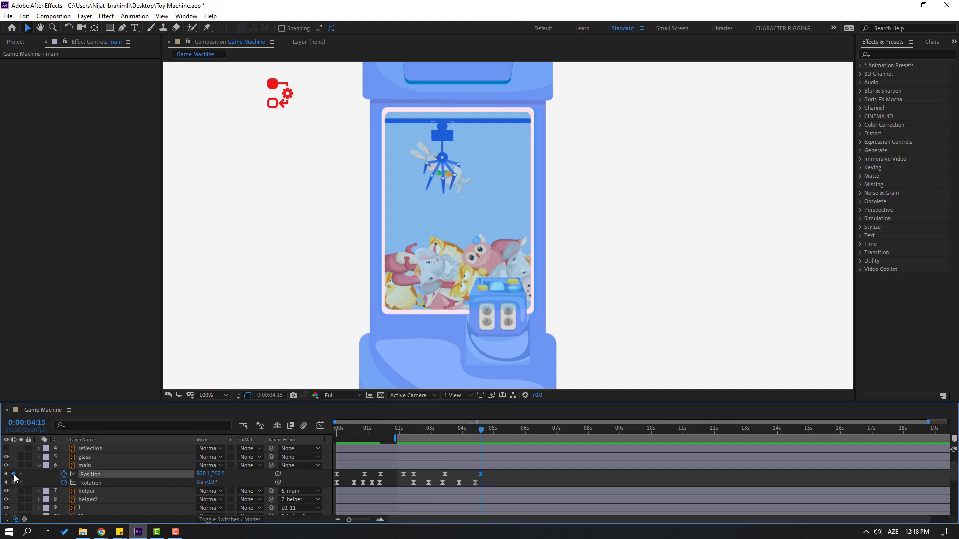
pyautogui.click(528, 431)
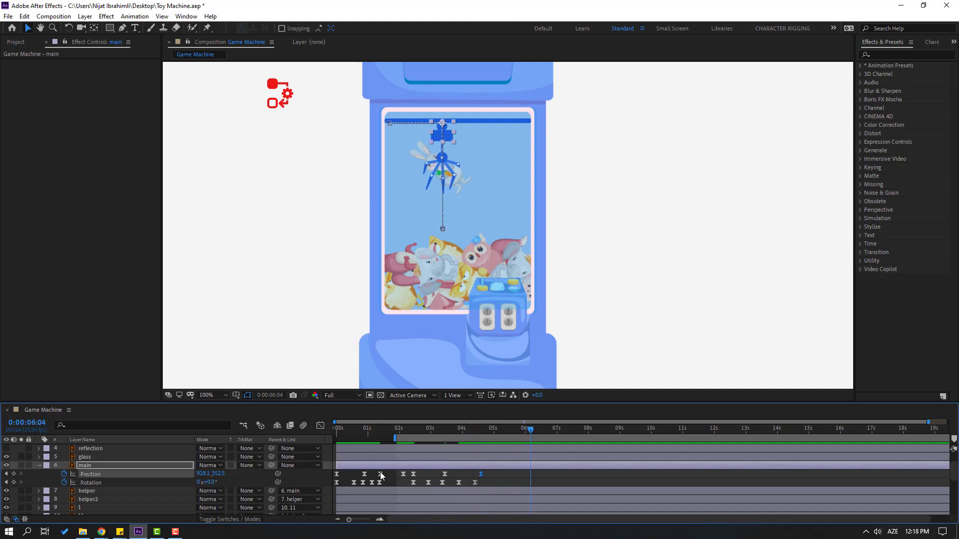
pyautogui.click(337, 474)
pyautogui.hotkey('ctrl', 'v')
# Set the work area to run from the composition start to 0:00:06:17 and preview the claw's return move
pyautogui.moveTo(394, 438); pyautogui.dragTo(343, 445)
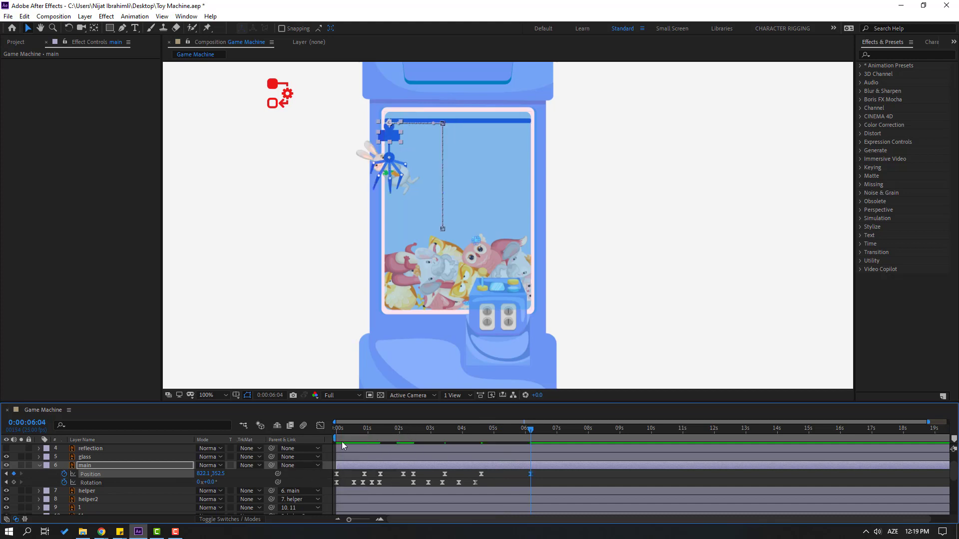
pyautogui.press('n')
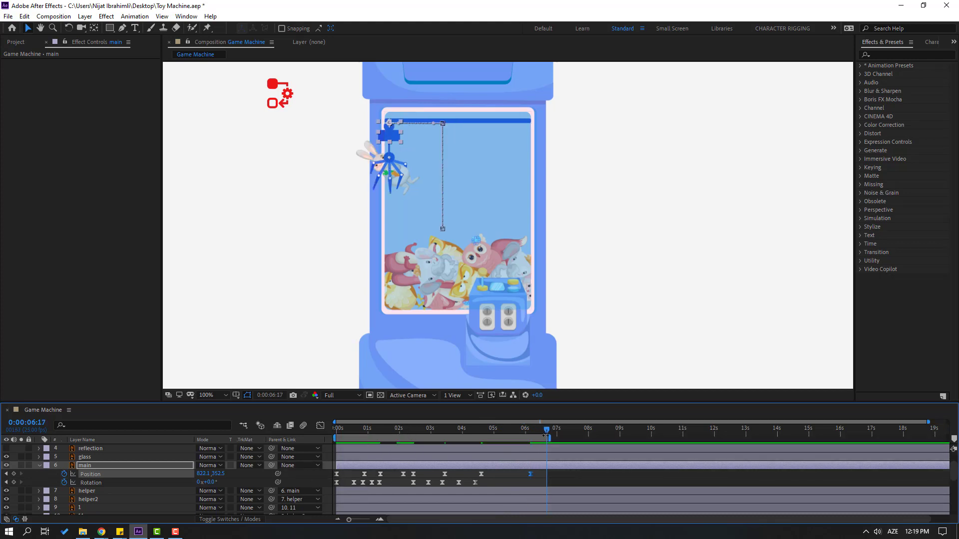
pyautogui.press('space')
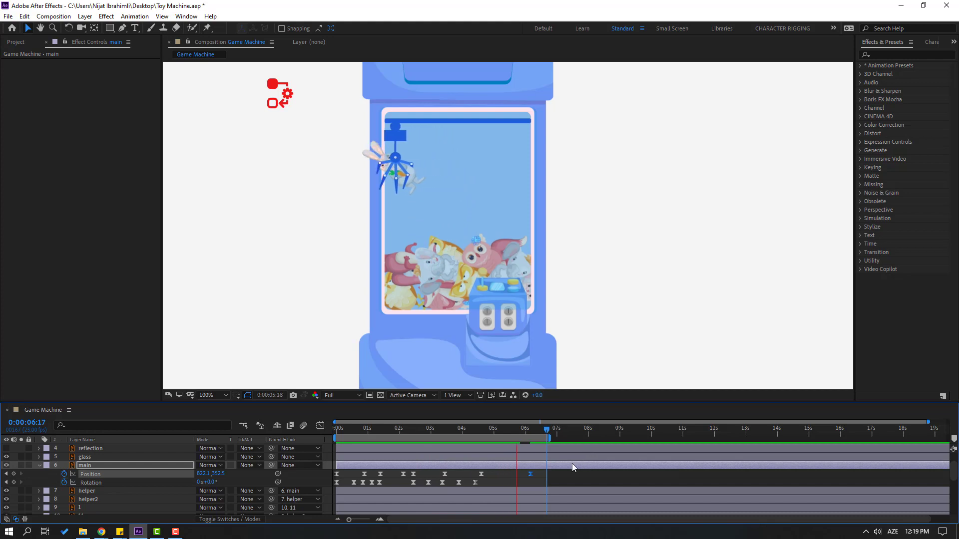
# Add a Rotation keyframe to main at 0:00:04:15 and set its Rotation to 5° at 0:00:05:17
pyautogui.click(484, 429)
pyautogui.press('j')
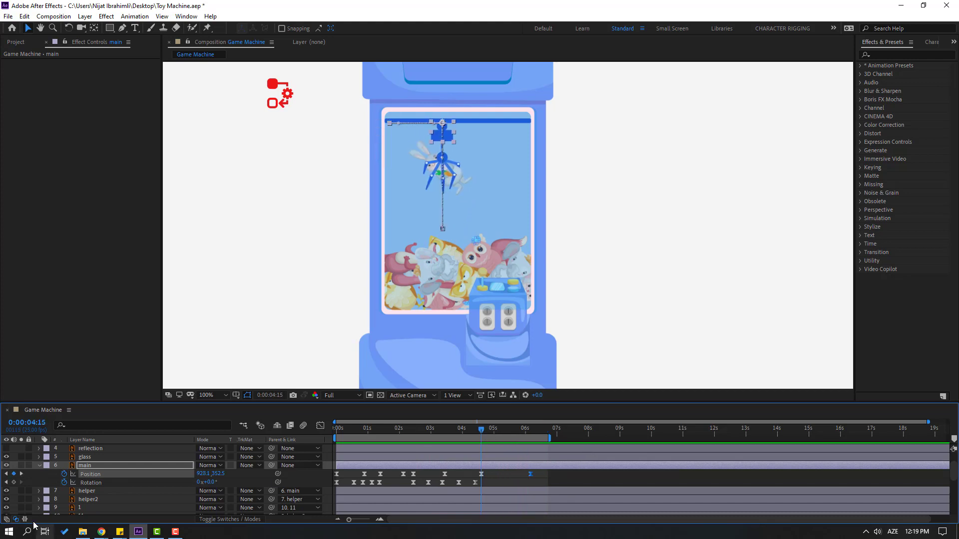
pyautogui.hotkey('alt', 'shift', 'r')
pyautogui.moveTo(488, 422); pyautogui.dragTo(516, 431)
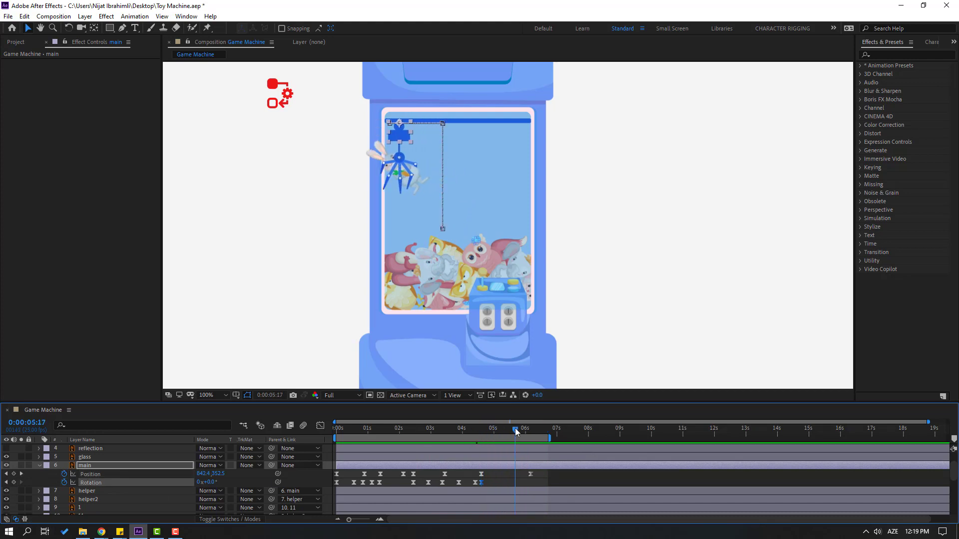
pyautogui.moveTo(210, 482); pyautogui.dragTo(212, 483)
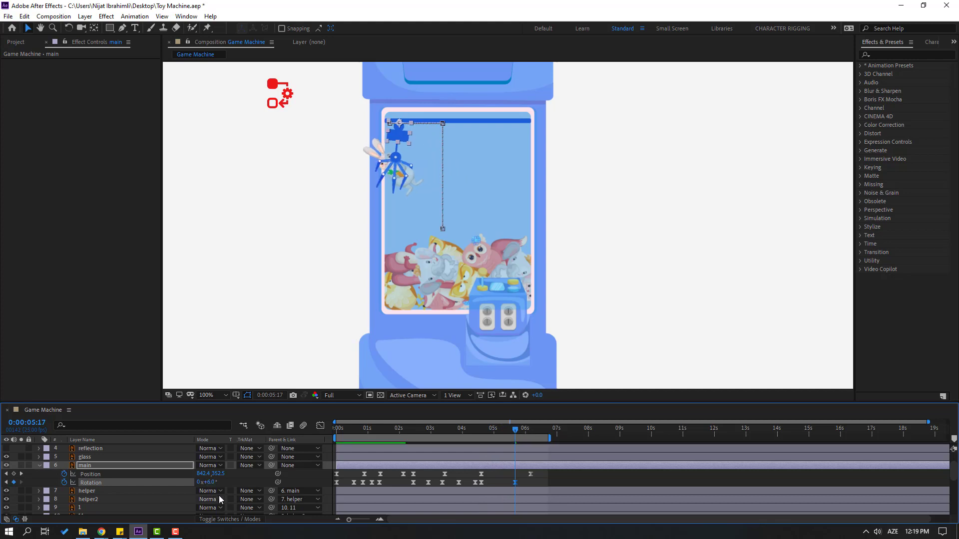
pyautogui.click(212, 482)
pyautogui.press('Return')
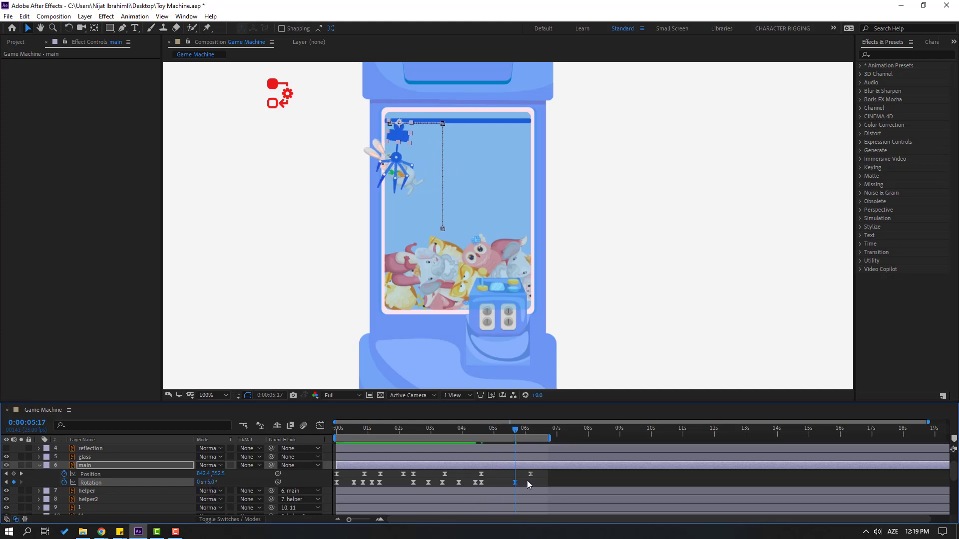
# Set main's Rotation to -2° at 0:00:06:00
pyautogui.moveTo(515, 428); pyautogui.dragTo(527, 432)
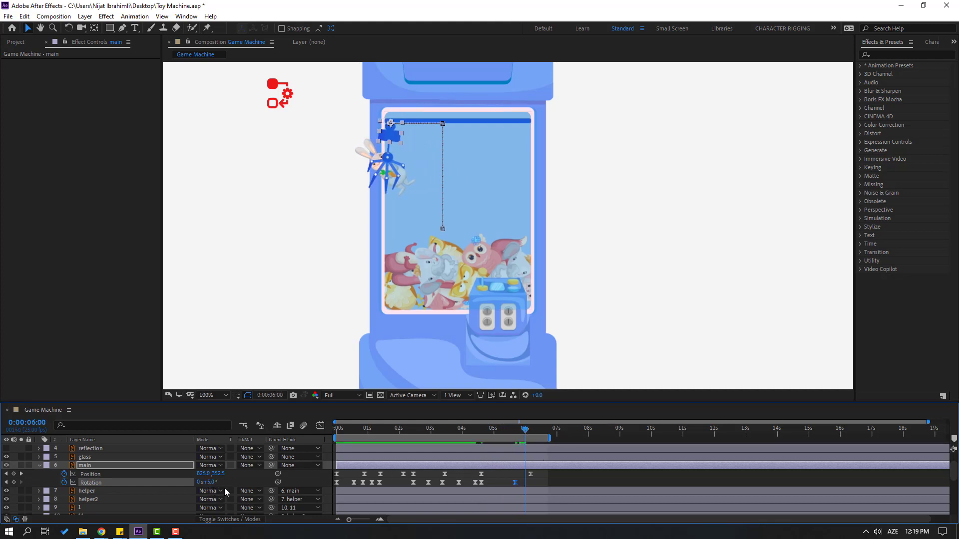
pyautogui.click(208, 483)
pyautogui.write('-2')
pyautogui.press('Return')
# Set main's Rotation to 1° at 0:00:06:09
pyautogui.click(536, 430)
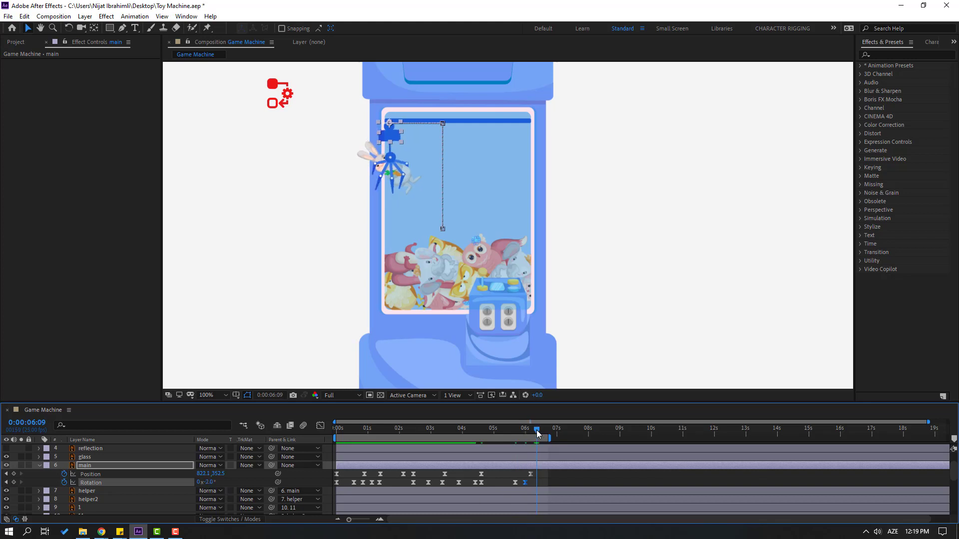
pyautogui.click(208, 483)
pyautogui.write('1')
pyautogui.press('Return')
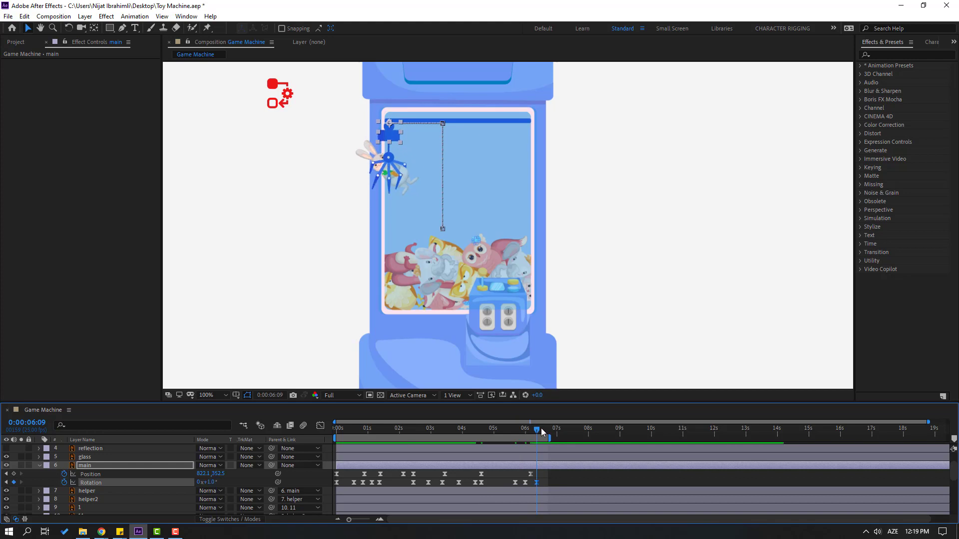
# End the return swing with main's Rotation at 0° a few frames after 0:00:06:09, and preview the motion
pyautogui.moveTo(541, 427); pyautogui.dragTo(543, 430)
pyautogui.click(208, 483)
pyautogui.write('0')
pyautogui.press('Return')
pyautogui.click(493, 428)
pyautogui.press('space')
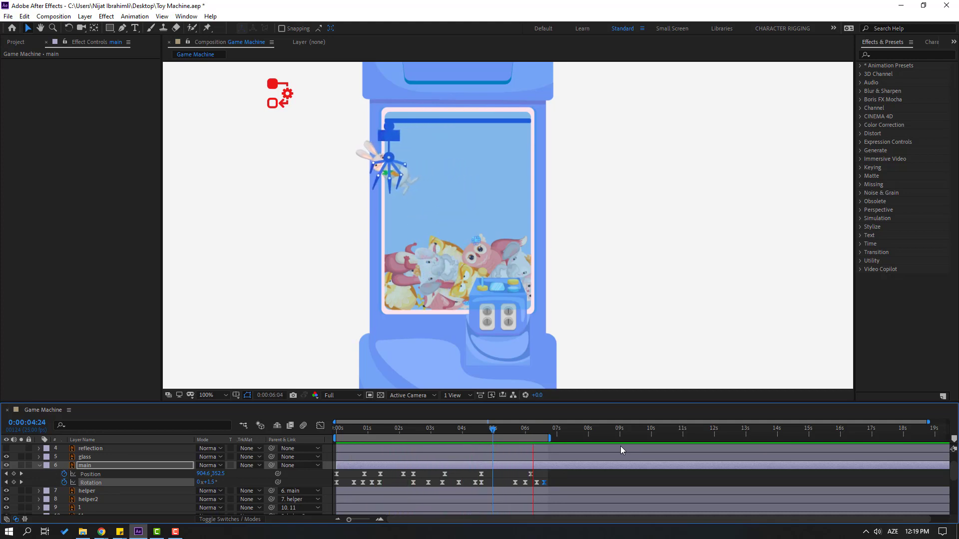
pyautogui.press('space')
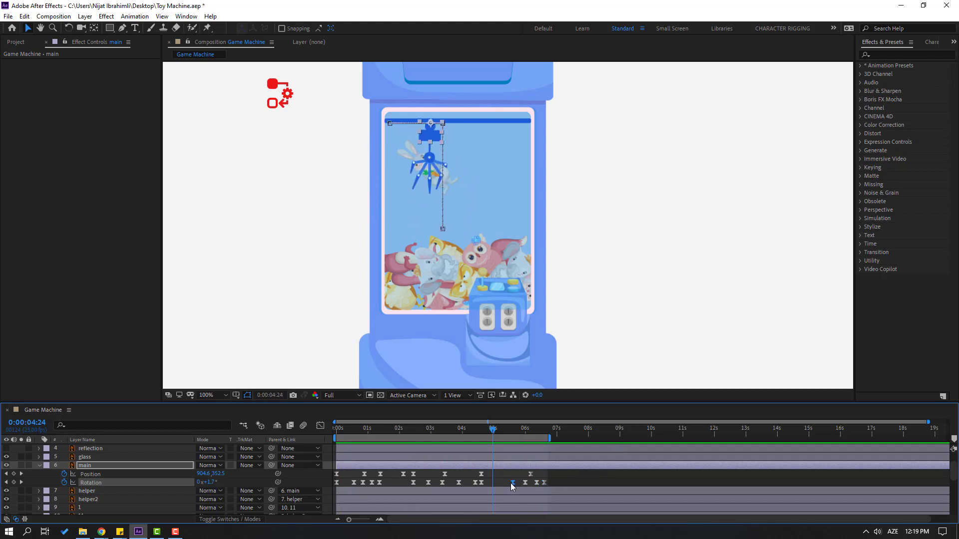
# Nudge main's Rotation keyframes of the return swing in time to refine the swing
pyautogui.moveTo(512, 482)
pyautogui.mouseDown()
pyautogui.moveTo(538, 483)
pyautogui.moveTo(527, 482)
pyautogui.mouseUp()
pyautogui.click(543, 482)
pyautogui.click(515, 428)
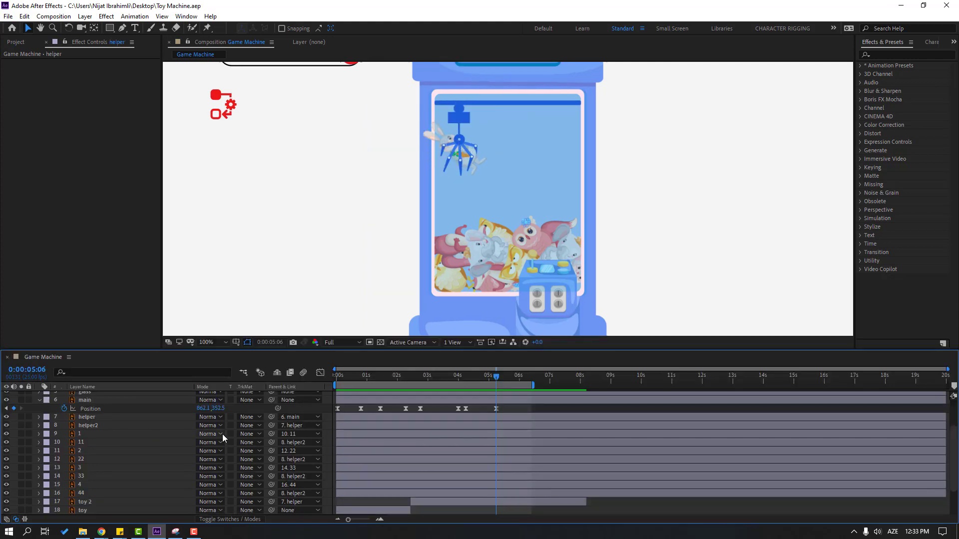
# Draw a straight vertical Pen line from the top of the lowered claw up to the rail at 0:00:02:13
pyautogui.scroll(3, 215, 445)
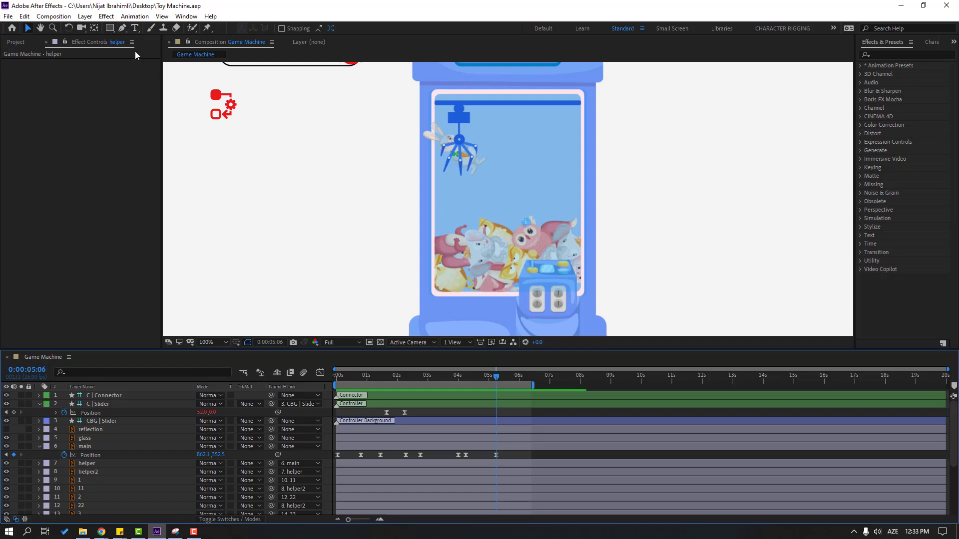
pyautogui.click(121, 27)
pyautogui.moveTo(492, 382); pyautogui.dragTo(412, 385)
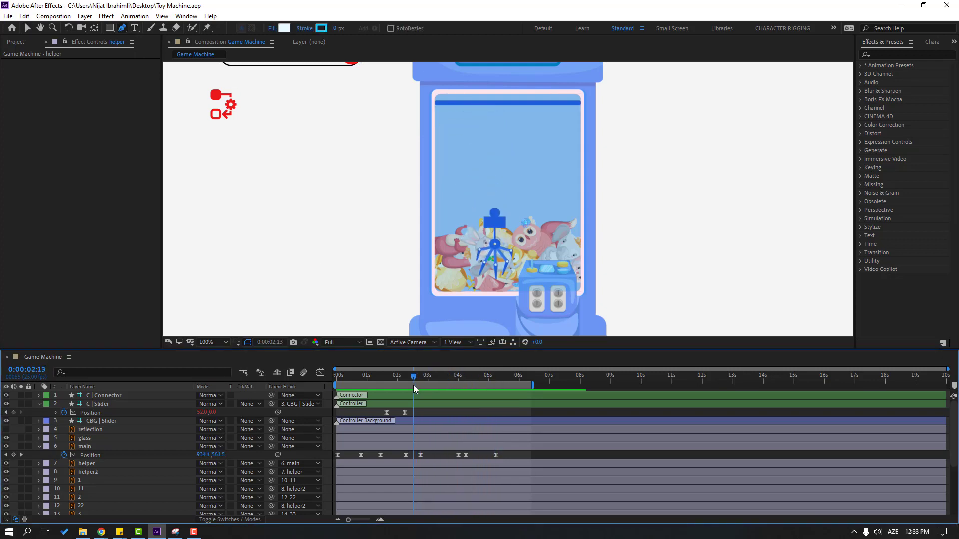
pyautogui.click(495, 214)
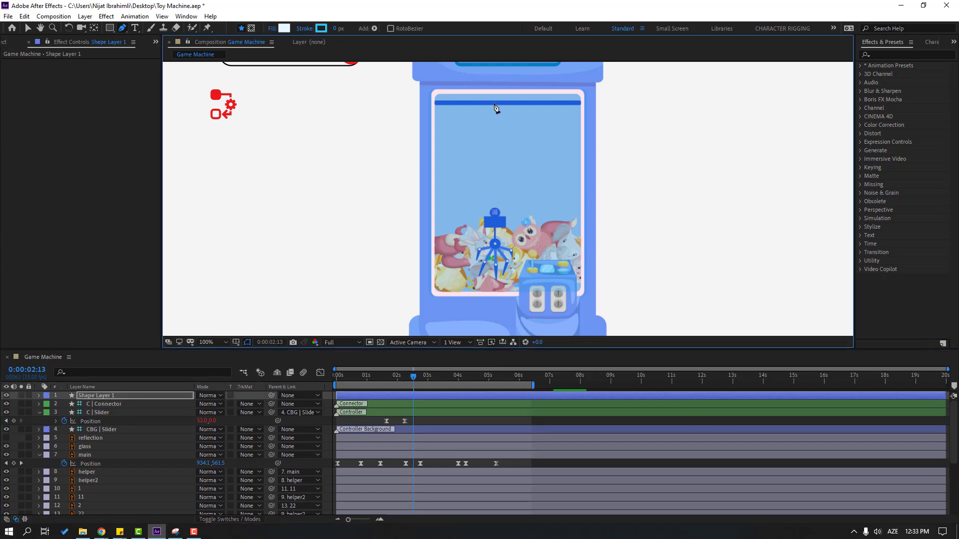
pyautogui.click(494, 103)
pyautogui.click(28, 28)
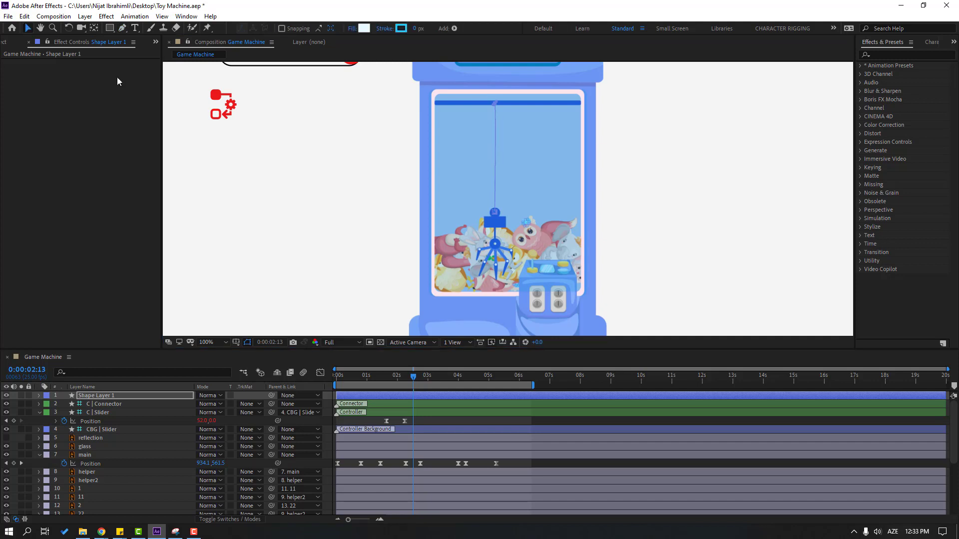
# Set the new line's fill to None and sample the claw's blue, 1E5ED9, as its stroke colour
pyautogui.hotkey('ctrl', 's')
pyautogui.click(352, 28)
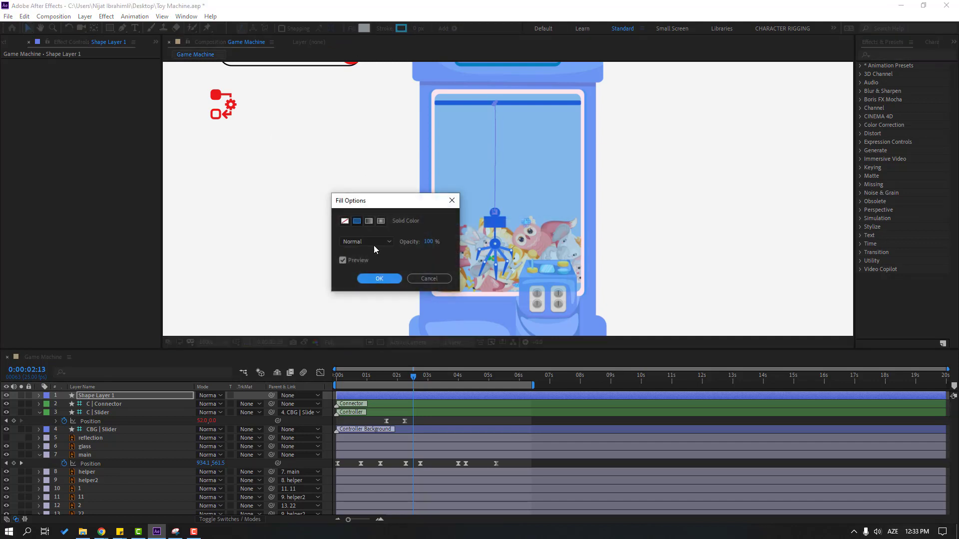
pyautogui.click(345, 222)
pyautogui.click(392, 281)
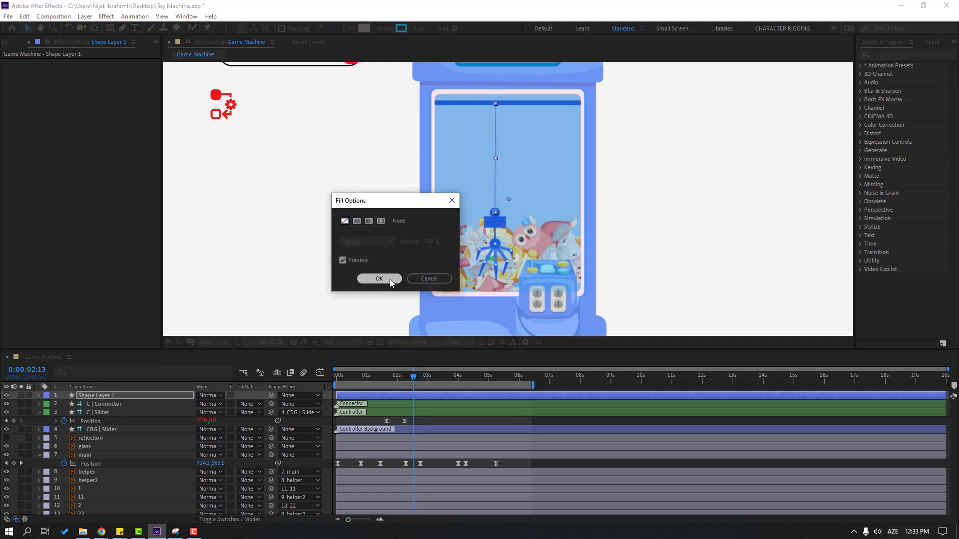
pyautogui.click(402, 29)
pyautogui.click(591, 416)
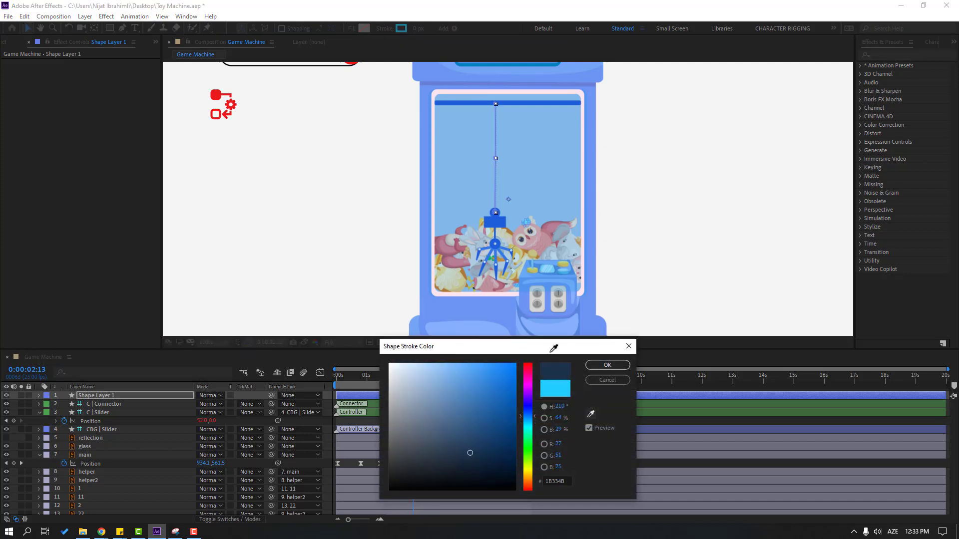
pyautogui.click(501, 222)
pyautogui.click(607, 365)
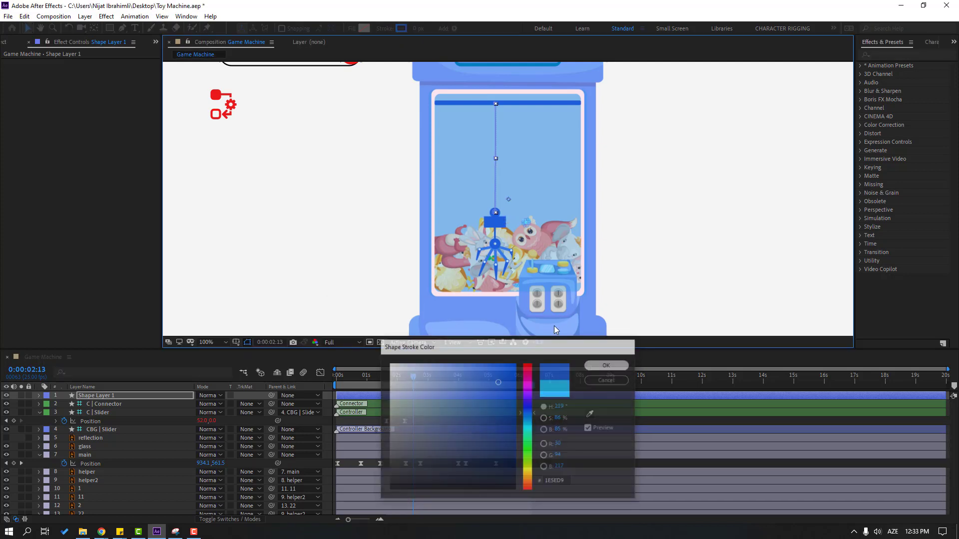
# Try a 10 px stroke on the line, settle on 5 px, and save the project
pyautogui.write('10')
pyautogui.press('Return')
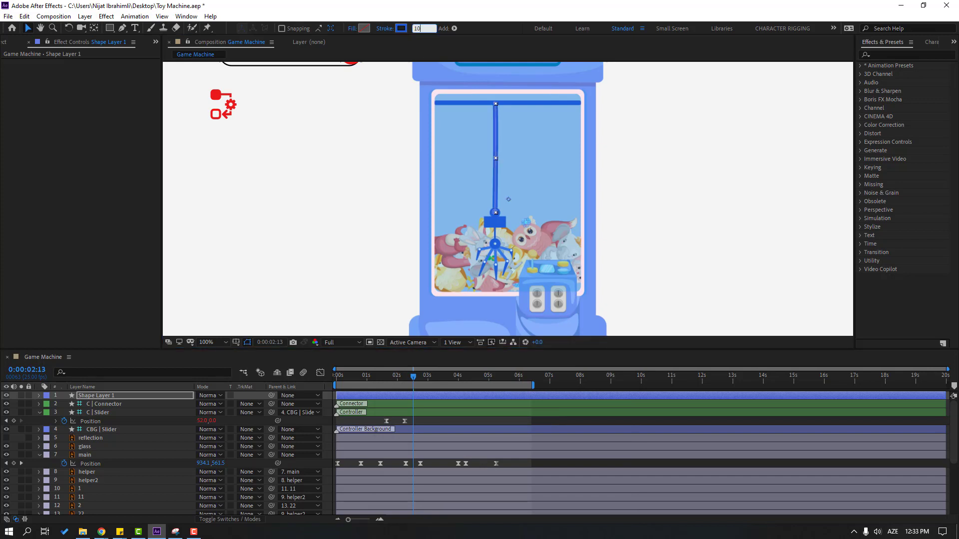
pyautogui.click(415, 31)
pyautogui.write('5')
pyautogui.press('Return')
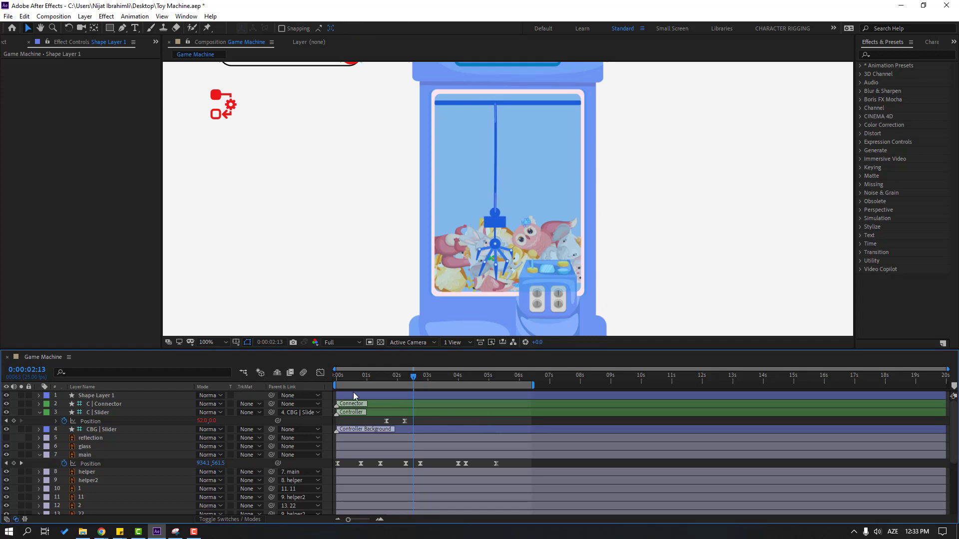
pyautogui.hotkey('ctrl', 's')
# Reveal the Path property of Shape Layer 1's line and add a Path keyframe at 0:00:01:10
pyautogui.click(22, 400)
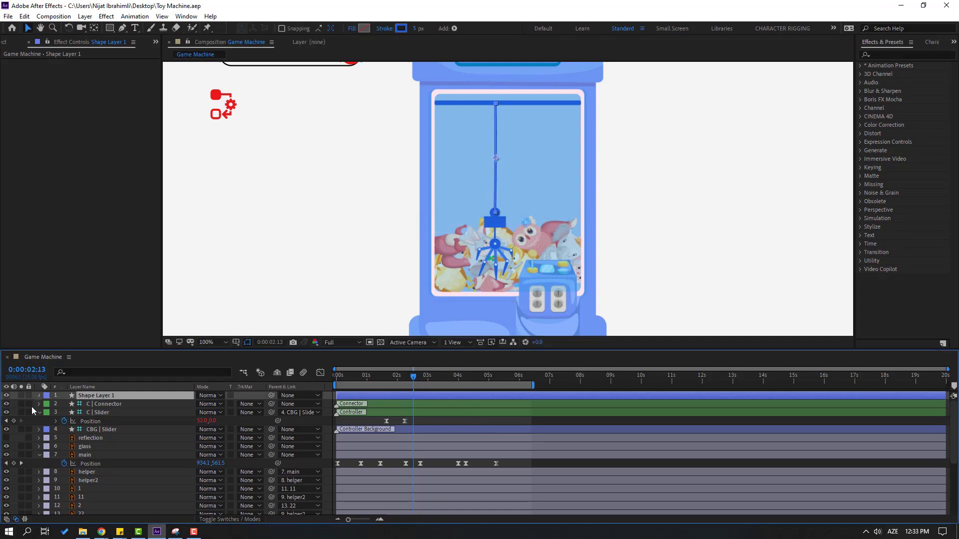
pyautogui.click(39, 396)
pyautogui.click(48, 404)
pyautogui.click(61, 413)
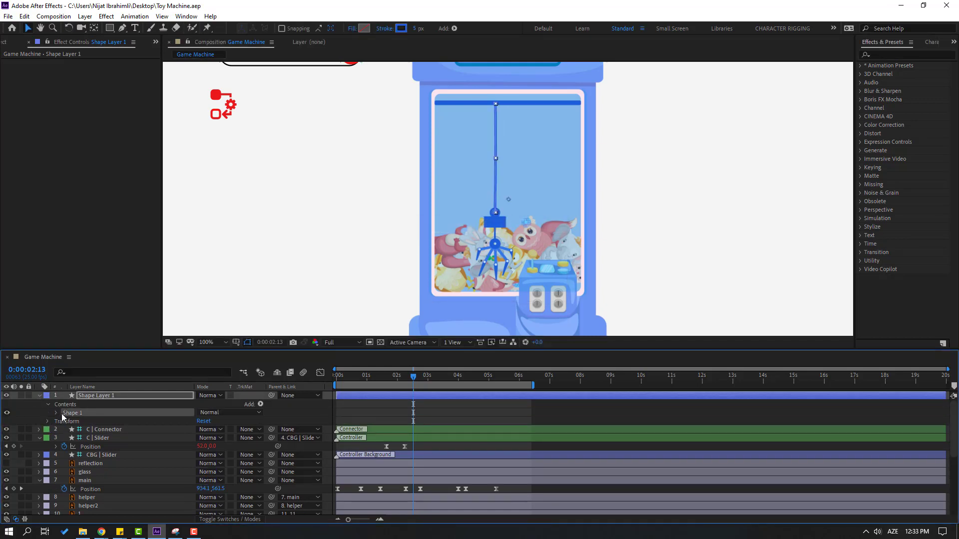
pyautogui.click(56, 413)
pyautogui.click(65, 421)
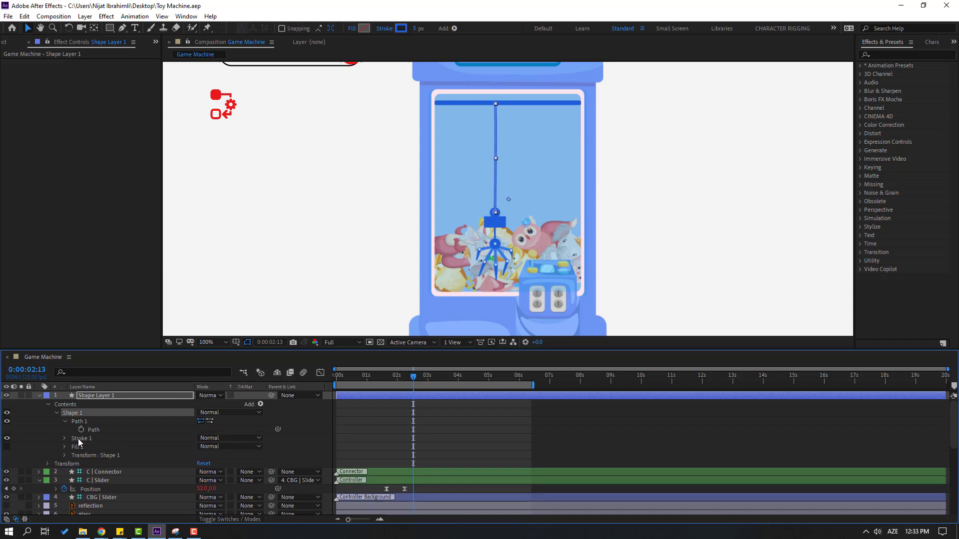
pyautogui.moveTo(413, 383); pyautogui.dragTo(379, 380)
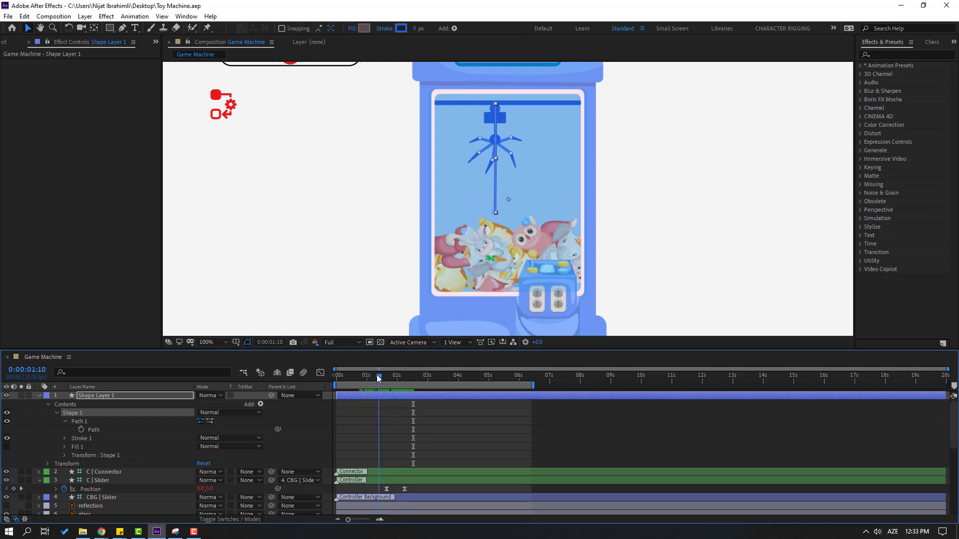
pyautogui.click(82, 429)
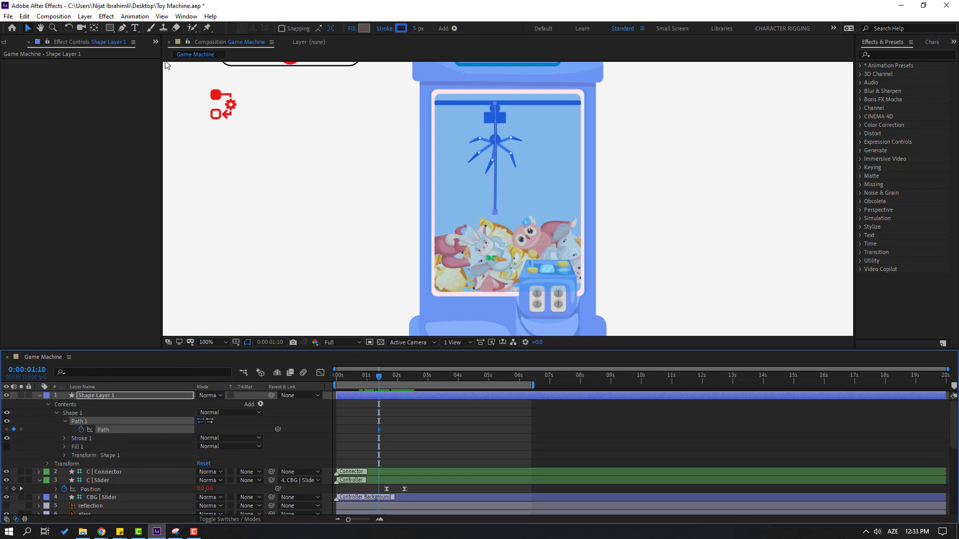
# Shorten the line at 0:00:01:10 by moving its lower end point up onto the raised claw's body
pyautogui.click(122, 28)
pyautogui.press('.')
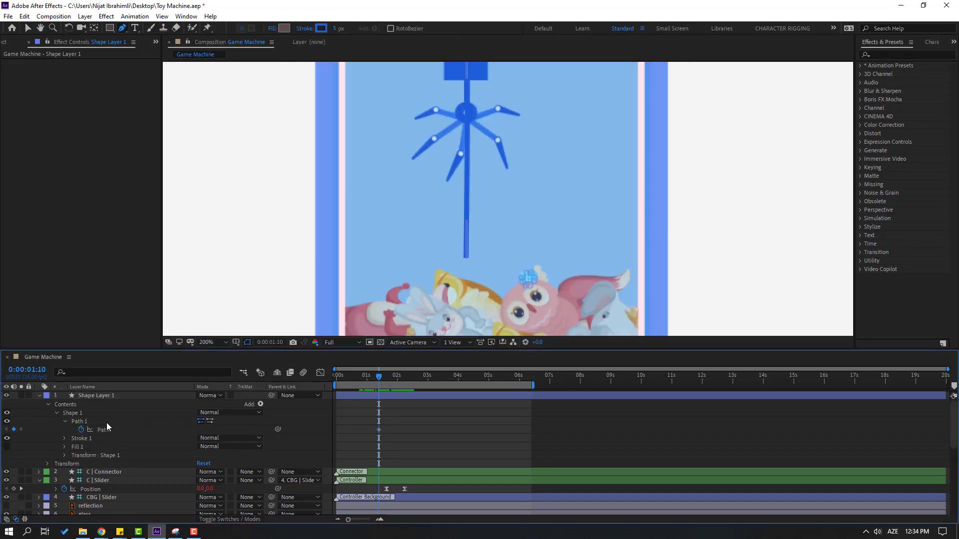
pyautogui.click(80, 423)
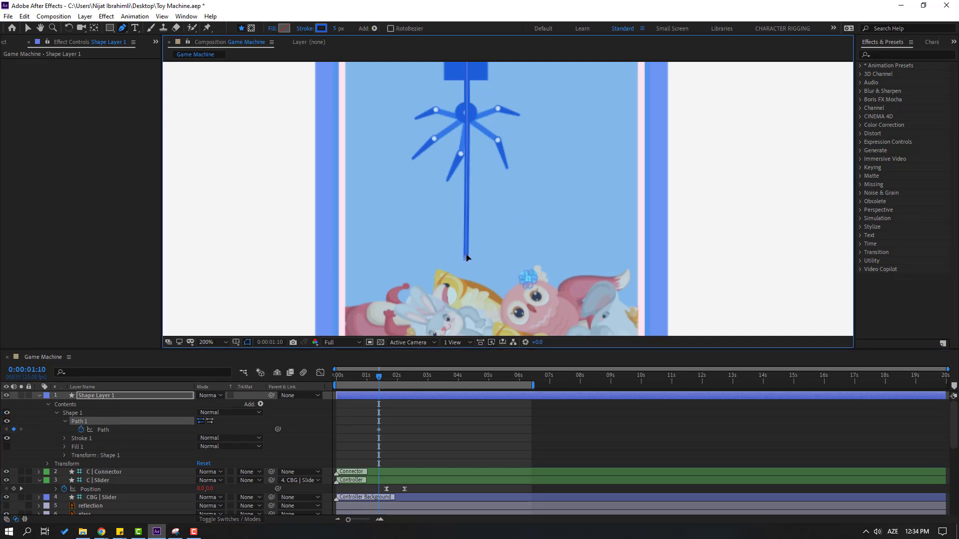
pyautogui.moveTo(466, 257); pyautogui.dragTo(535, 297)
pyautogui.scroll(-2, 456, 321)
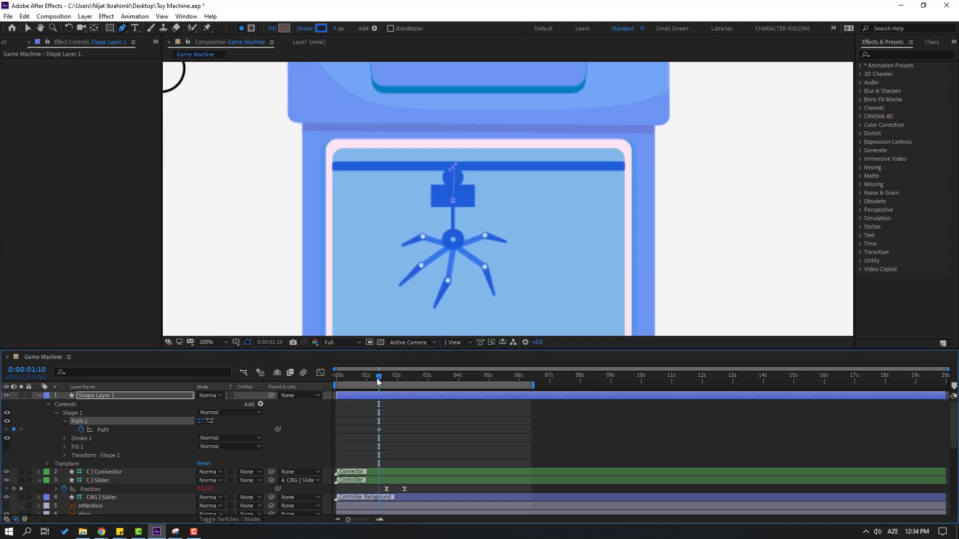
# Lengthen the line at 0:00:02:06 by moving its lower end point down onto the lowered claw's top
pyautogui.moveTo(377, 385); pyautogui.dragTo(405, 385)
pyautogui.scroll(-2, 489, 244)
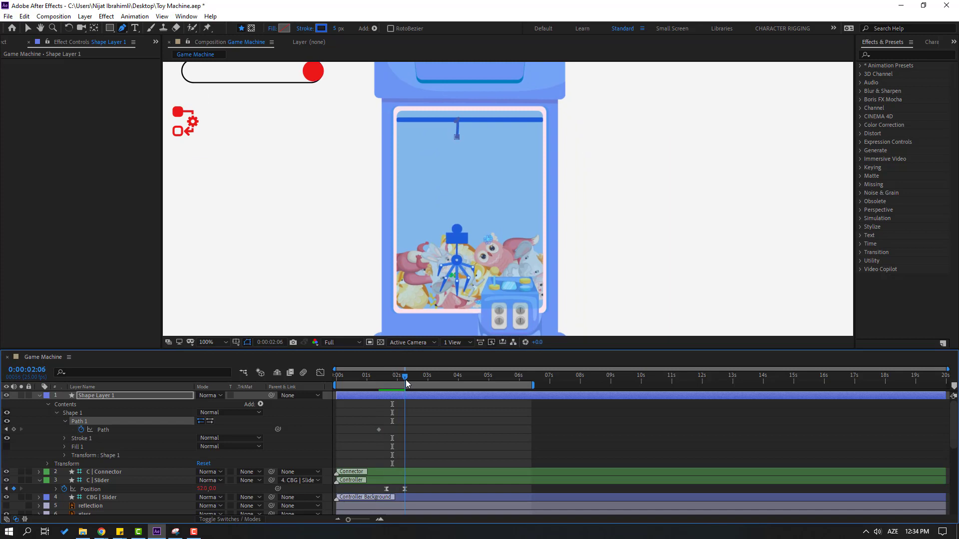
pyautogui.scroll(2, 520, 181)
pyautogui.moveTo(400, 259); pyautogui.dragTo(427, 219)
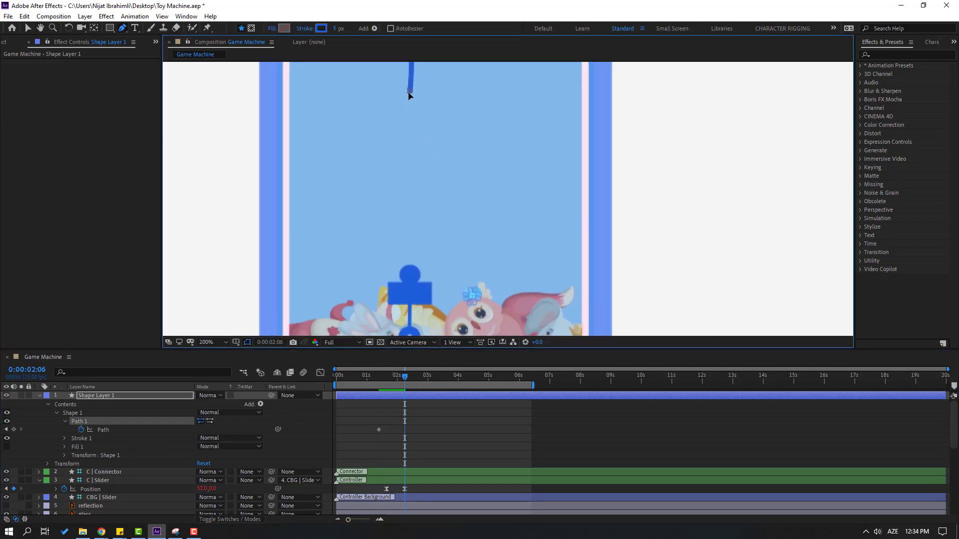
pyautogui.moveTo(409, 98); pyautogui.dragTo(418, 264)
pyautogui.scroll(-2, 517, 246)
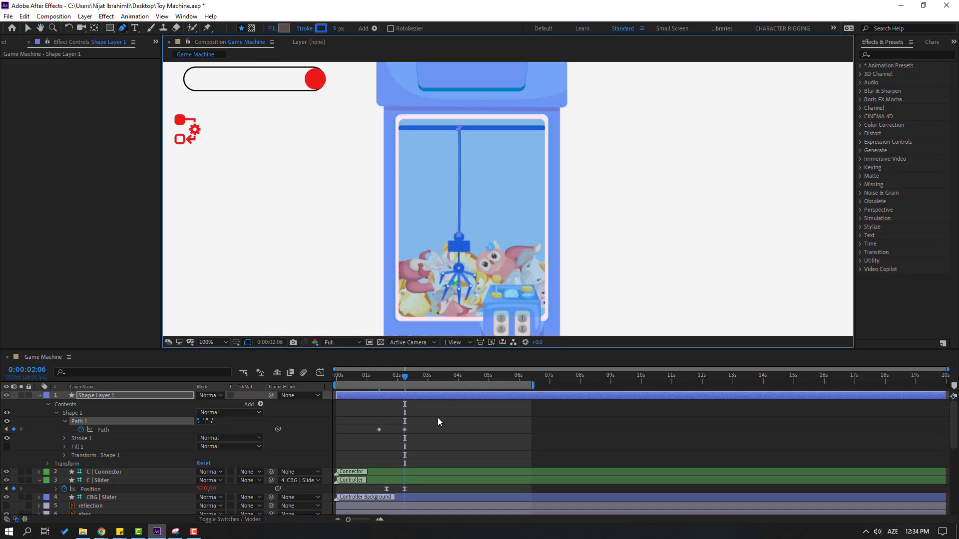
# Apply Easy Ease to both Path keyframes of the line and preview the motion with the work area starting at about one second
pyautogui.moveTo(384, 379); pyautogui.dragTo(404, 380)
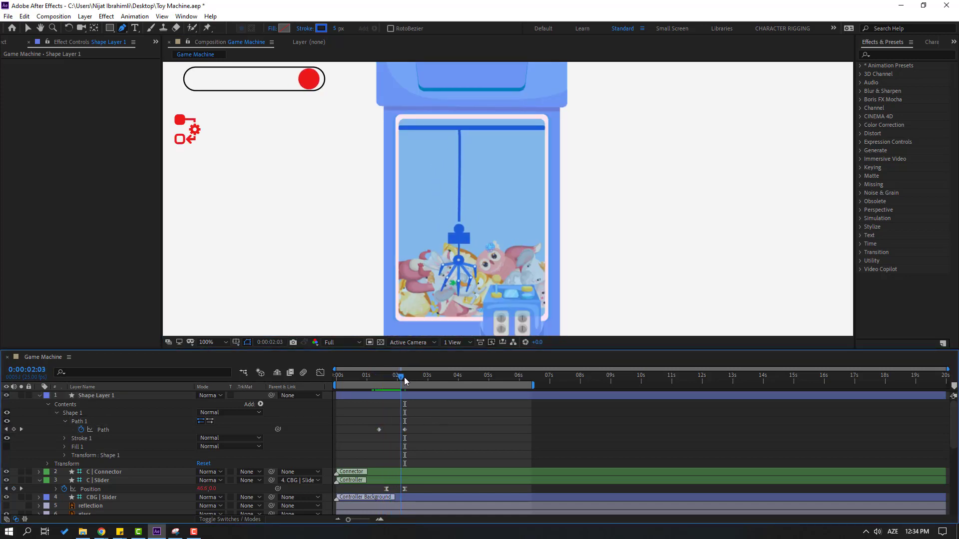
pyautogui.moveTo(405, 422); pyautogui.dragTo(374, 431)
pyautogui.rightClick(380, 428)
pyautogui.moveTo(439, 420)
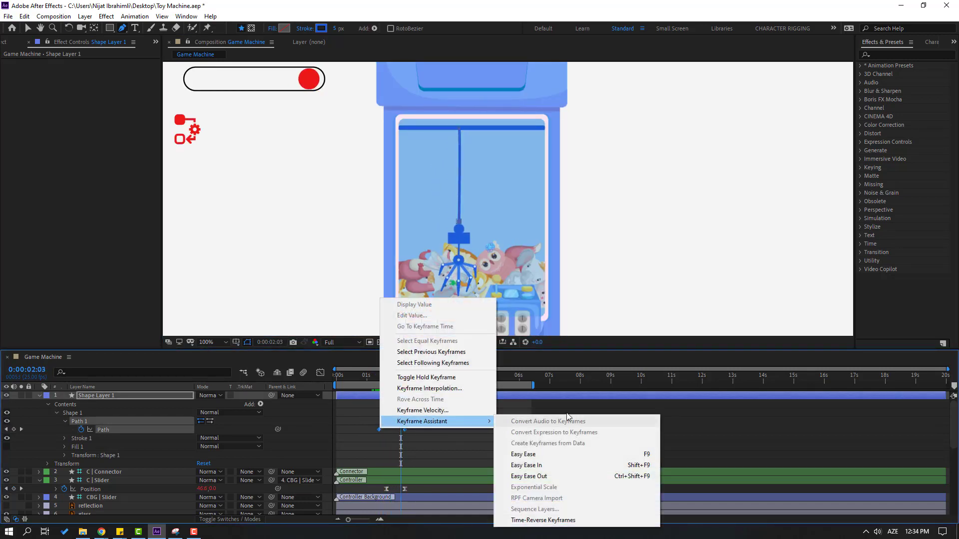
pyautogui.click(524, 454)
pyautogui.moveTo(372, 380); pyautogui.dragTo(402, 380)
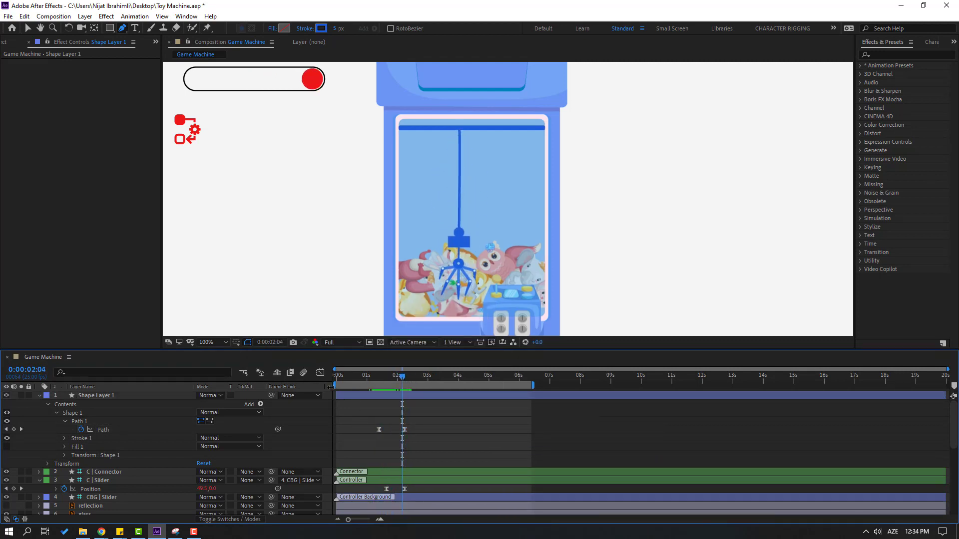
pyautogui.moveTo(330, 385); pyautogui.dragTo(366, 386)
pyautogui.press('space')
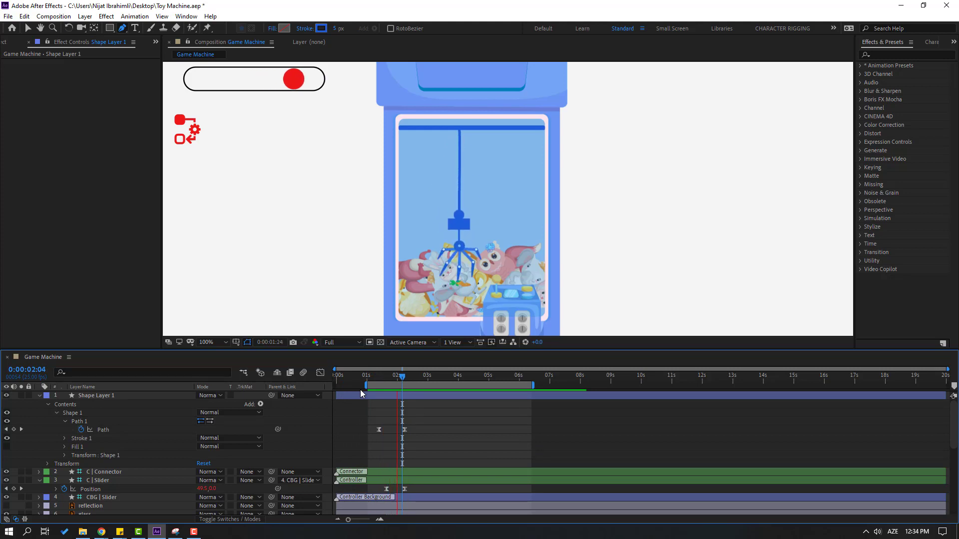
# Add a holding Path keyframe at 0:00:02:20, paste the first Path keyframe at 0:00:03:23, and preview the line retracting
pyautogui.moveTo(391, 378); pyautogui.dragTo(422, 378)
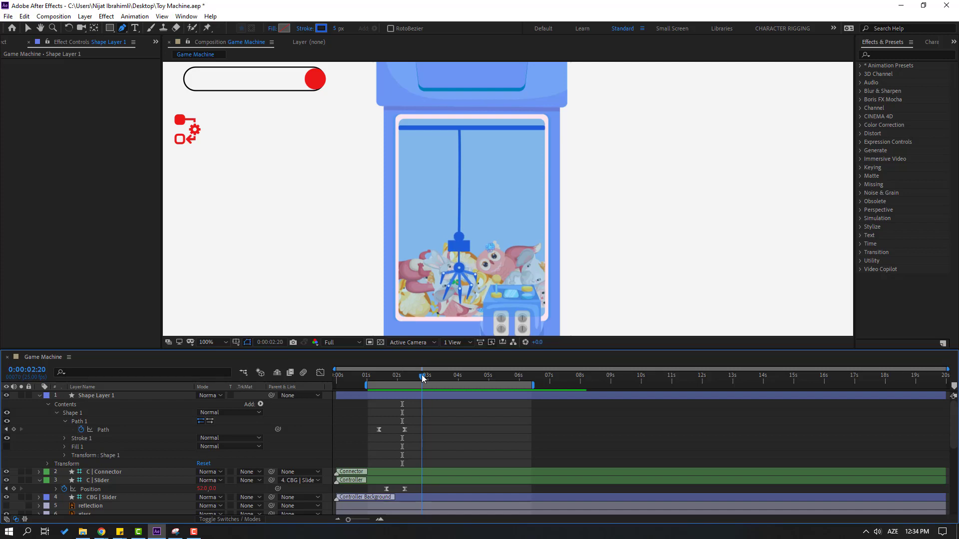
pyautogui.click(14, 430)
pyautogui.moveTo(427, 381); pyautogui.dragTo(456, 380)
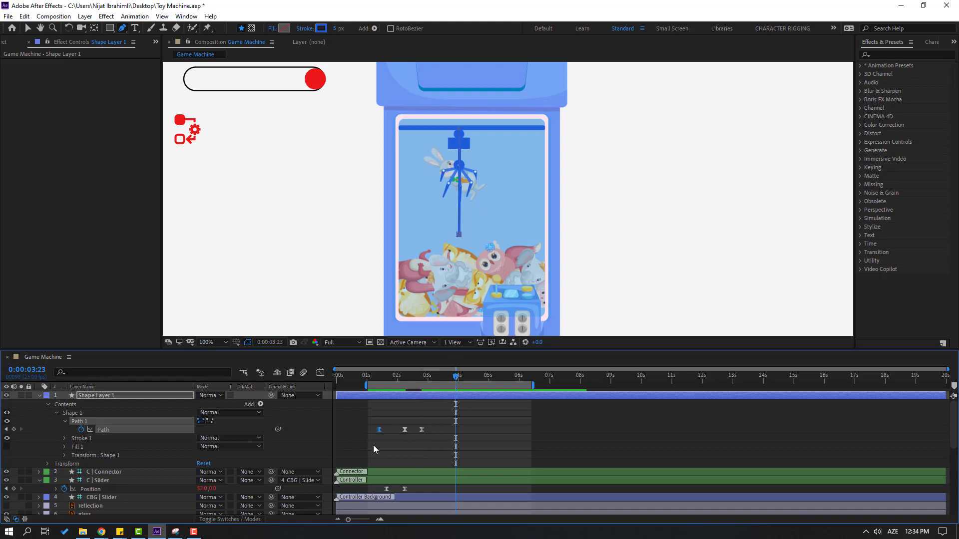
pyautogui.click(577, 433)
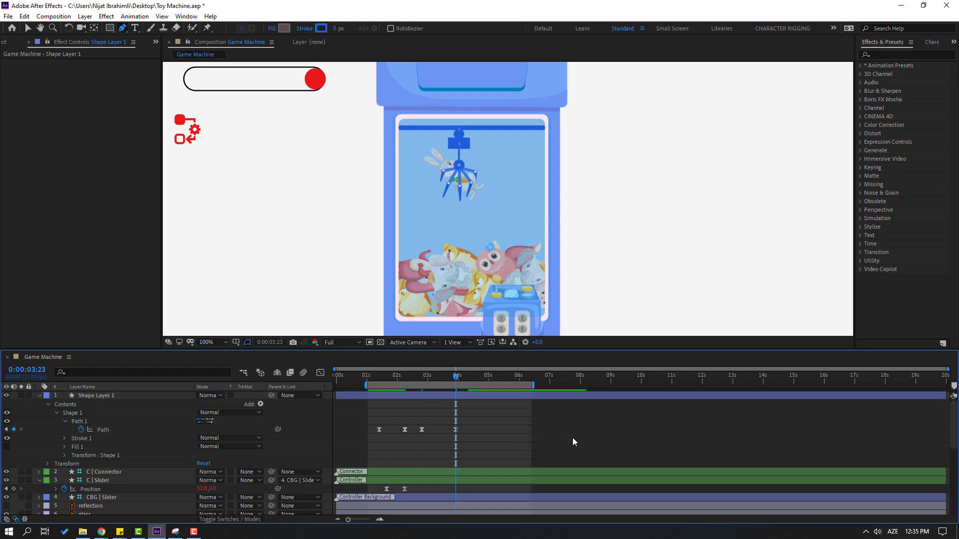
pyautogui.press('space')
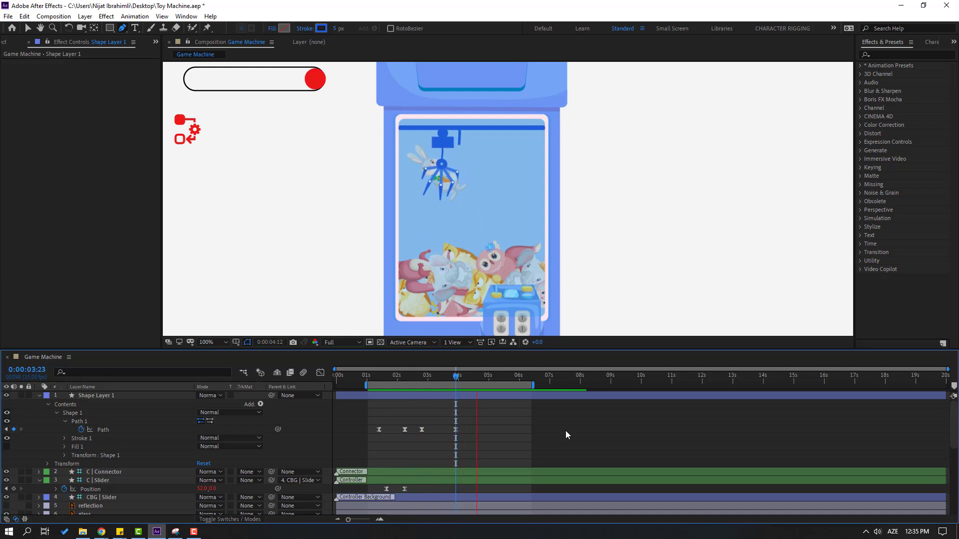
# Split Shape Layer 1 at 0:00:03:22, keep only its part from 0:00:01:10 to there, and return the work area start to zero
pyautogui.moveTo(412, 380); pyautogui.dragTo(456, 383)
pyautogui.click(106, 397)
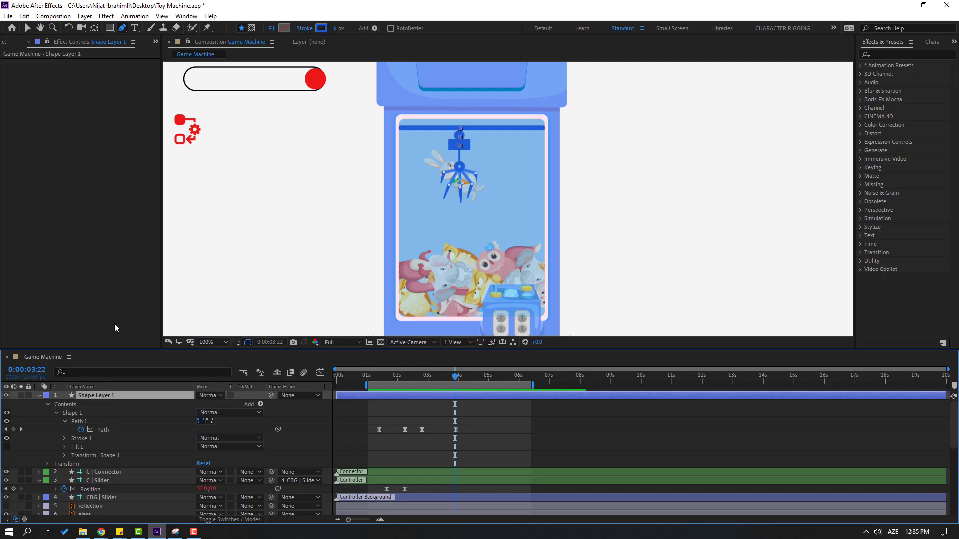
pyautogui.click(25, 16)
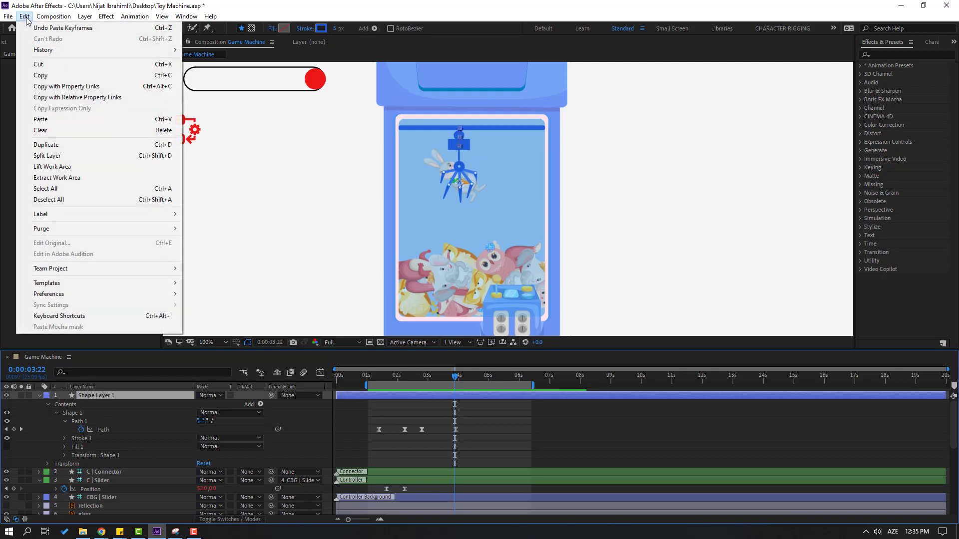
pyautogui.click(62, 160)
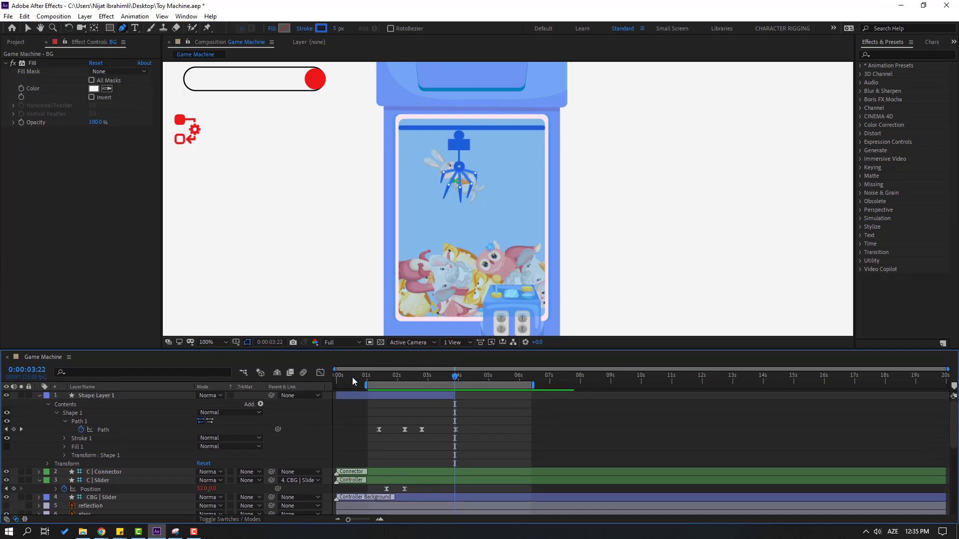
pyautogui.moveTo(353, 382); pyautogui.dragTo(281, 390)
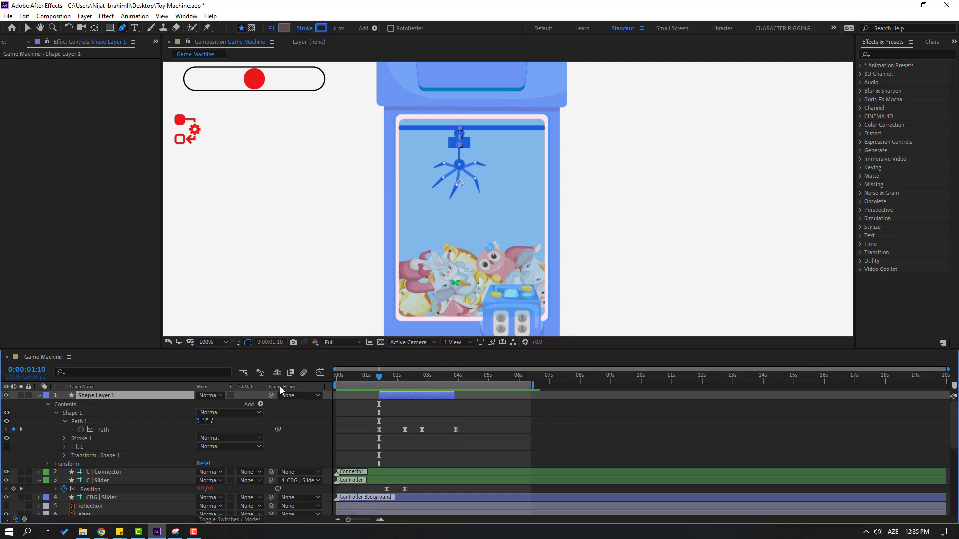
# Save the project, collapse Shape Layer 1's properties, and play the animation from the beginning
pyautogui.hotkey('ctrl', 's')
pyautogui.press('v')
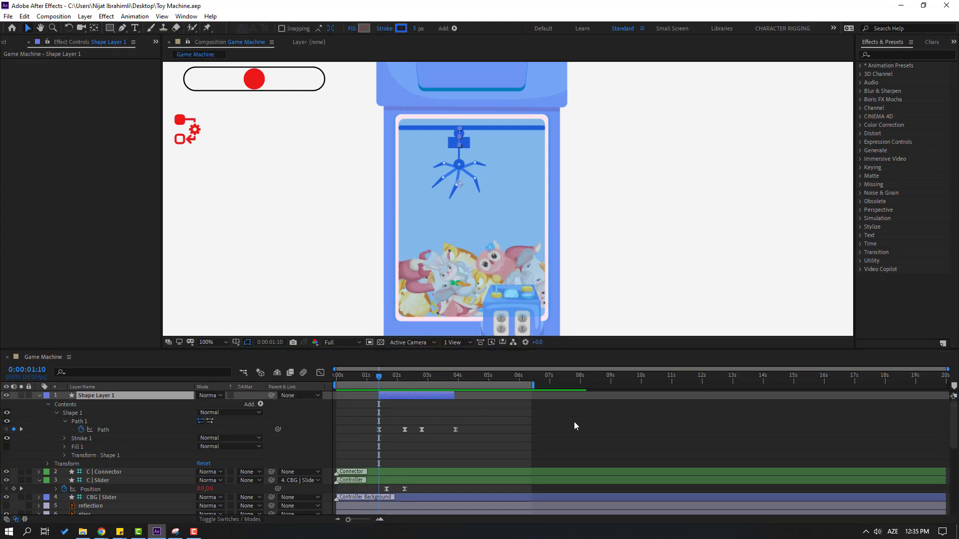
pyautogui.click(614, 422)
pyautogui.click(40, 396)
pyautogui.press('space')
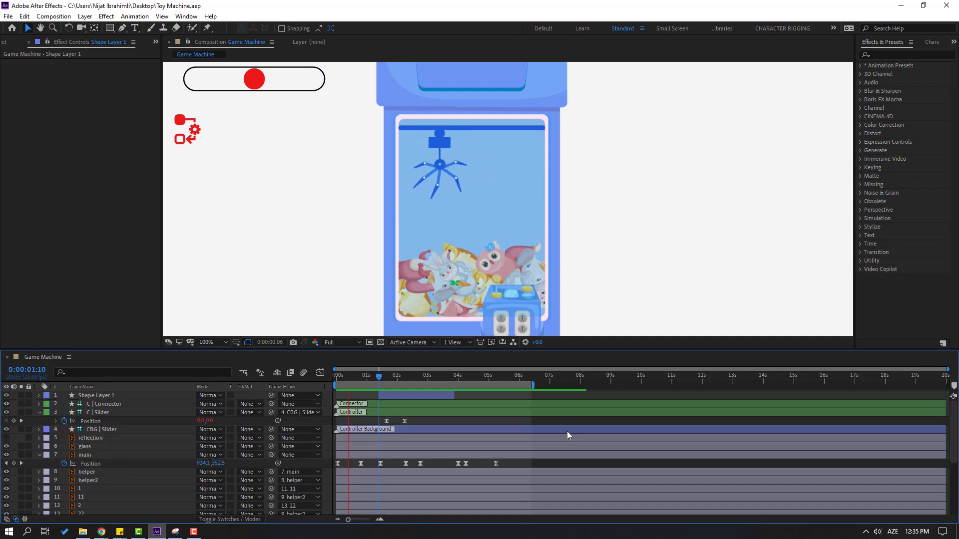